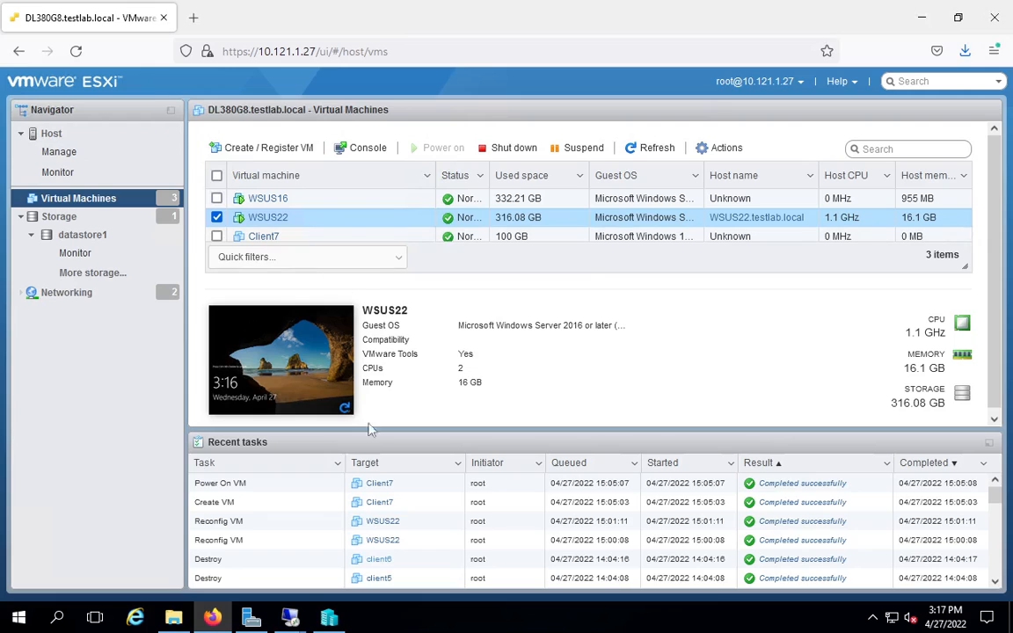
# Step: Switch to the wsus22 remote session and start adding roles with a role-based installation on the WSUS22.testlab.local server
pyautogui.moveTo(291, 619)
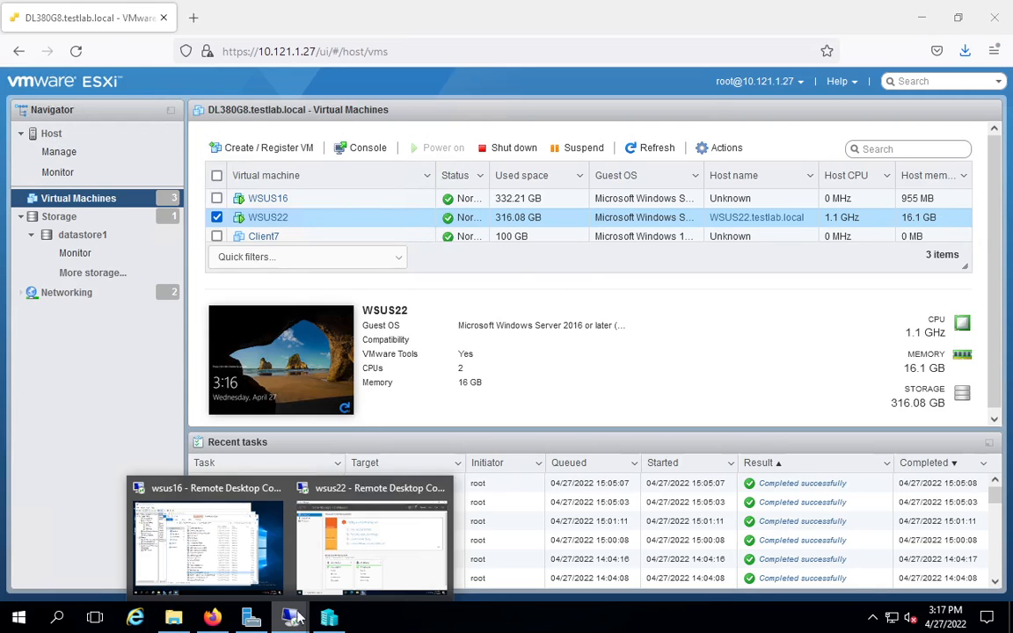
pyautogui.click(355, 546)
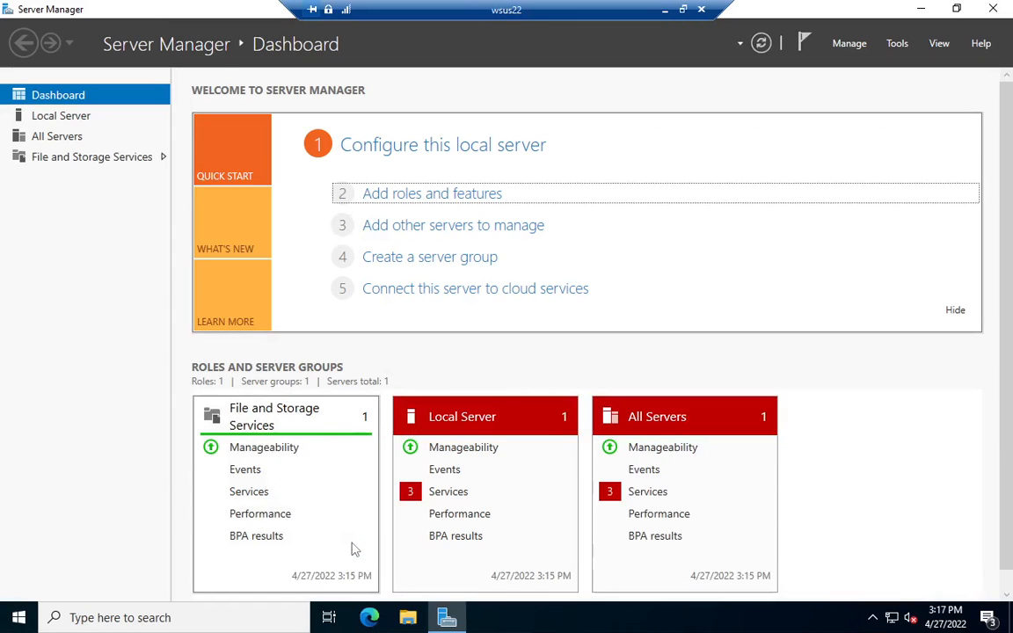
pyautogui.click(418, 197)
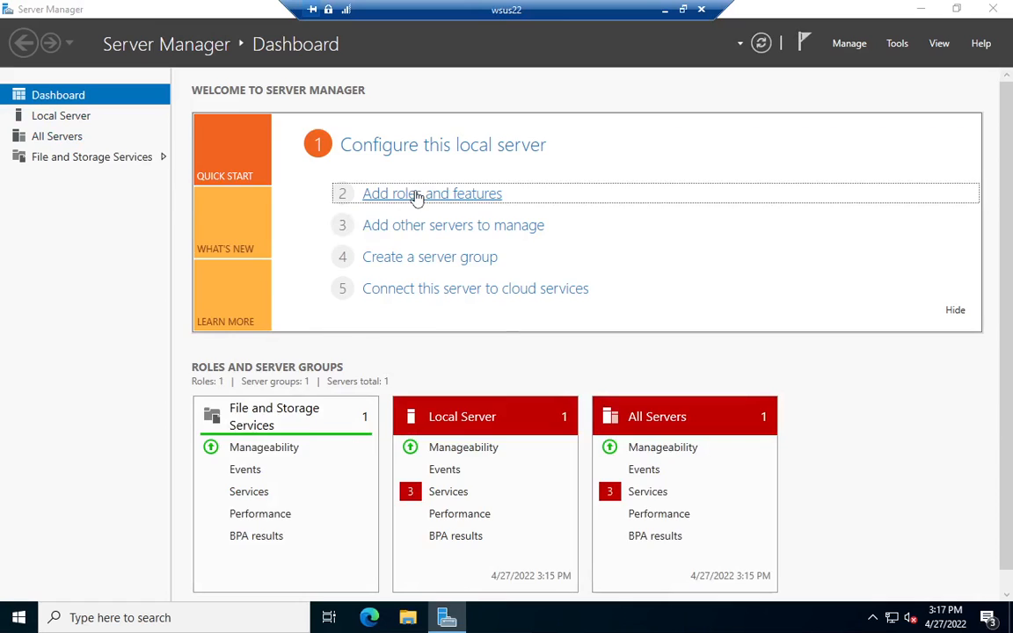
pyautogui.click(553, 550)
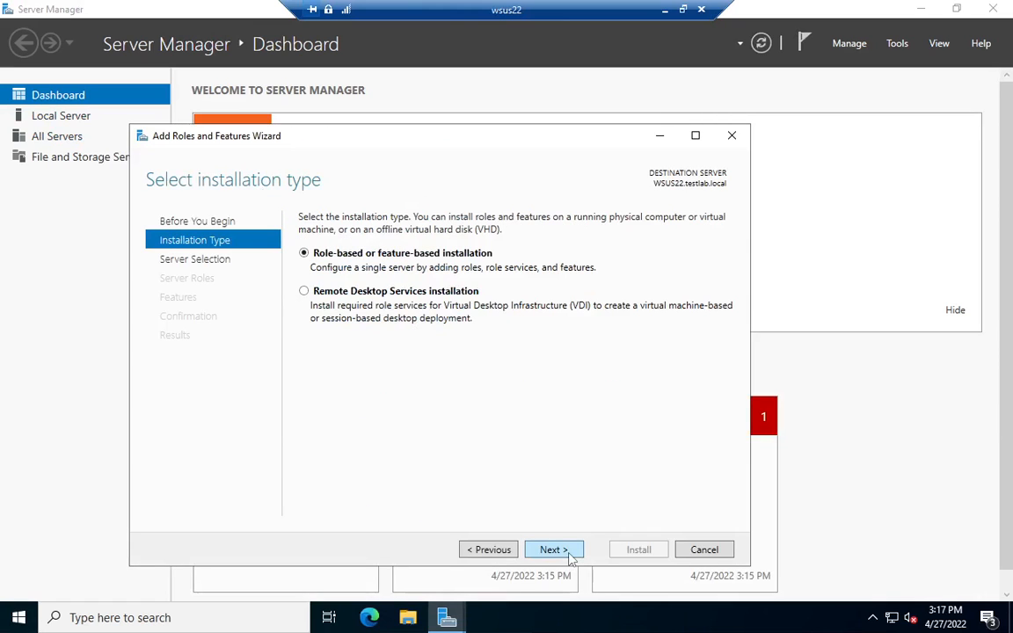
pyautogui.click(552, 550)
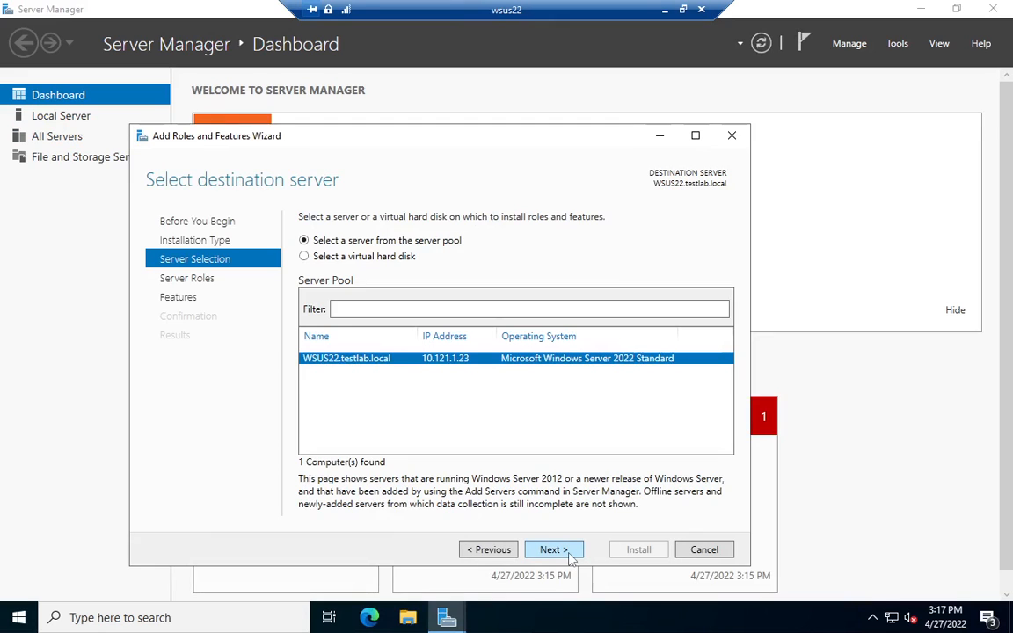
pyautogui.click(569, 554)
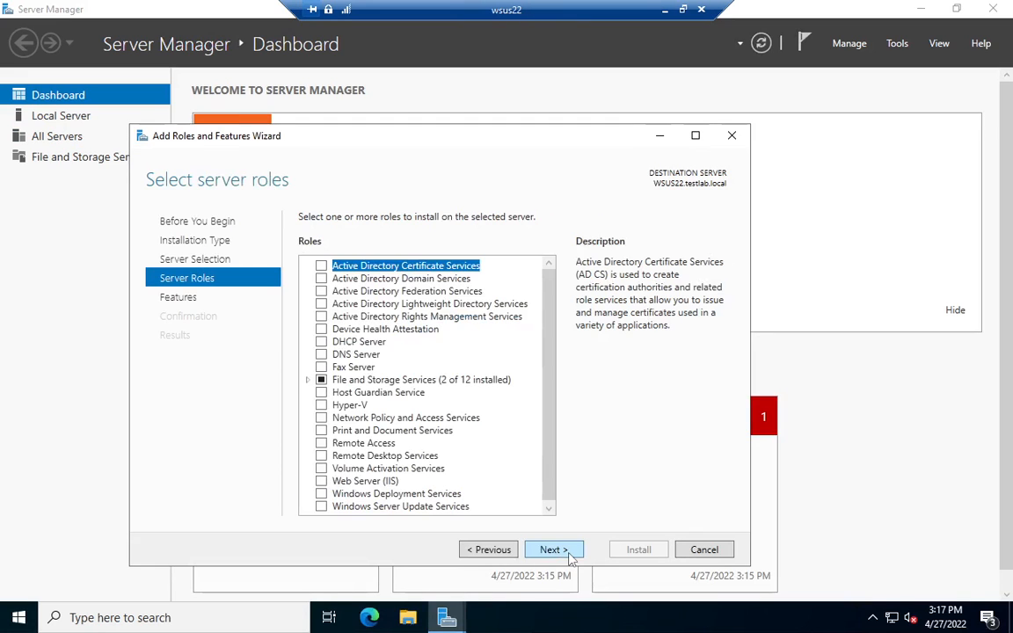
# Step: Install the Windows Deployment Services role with its management tools, Deployment Server and Transport Server role services, and no extra features
pyautogui.click(321, 493)
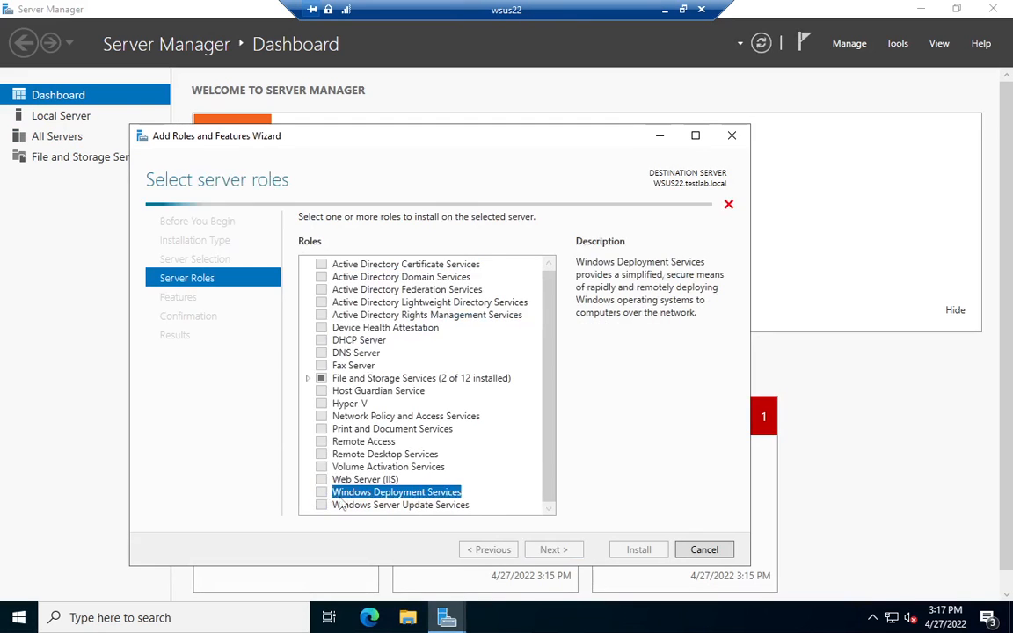
pyautogui.click(503, 493)
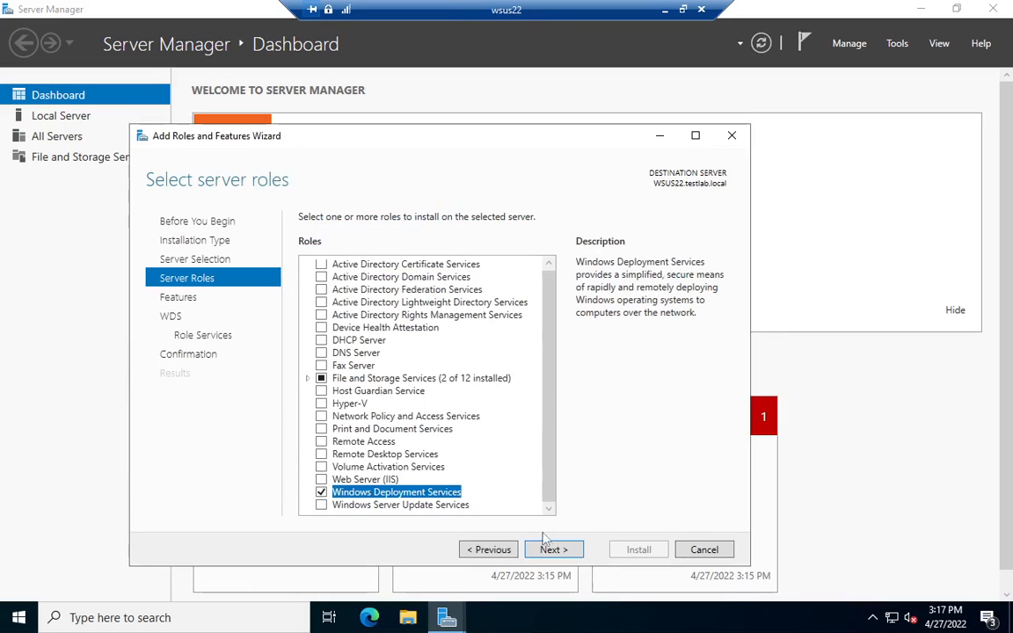
pyautogui.click(551, 550)
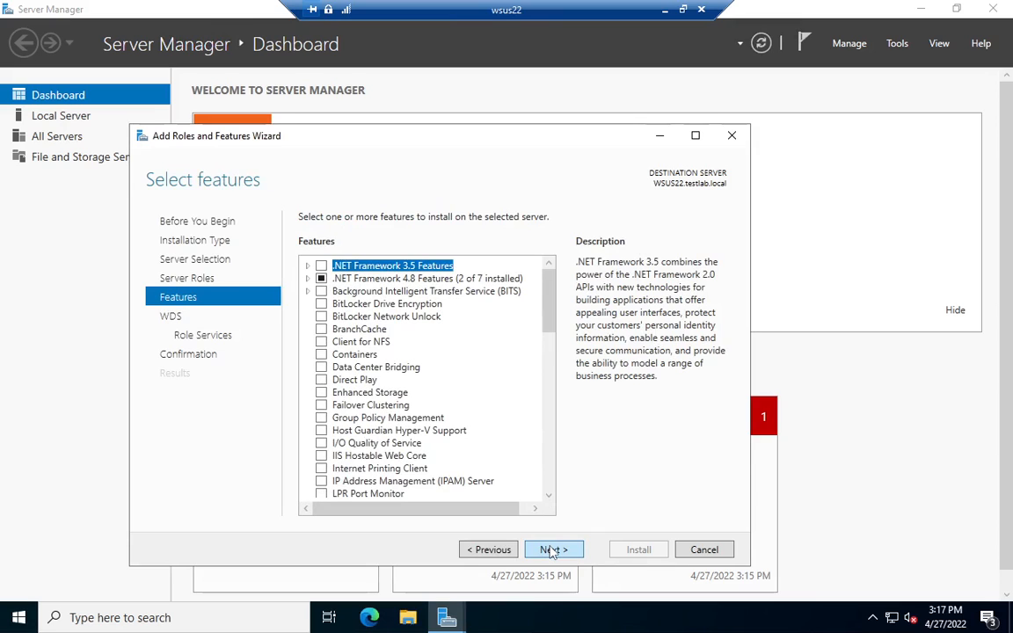
pyautogui.click(551, 551)
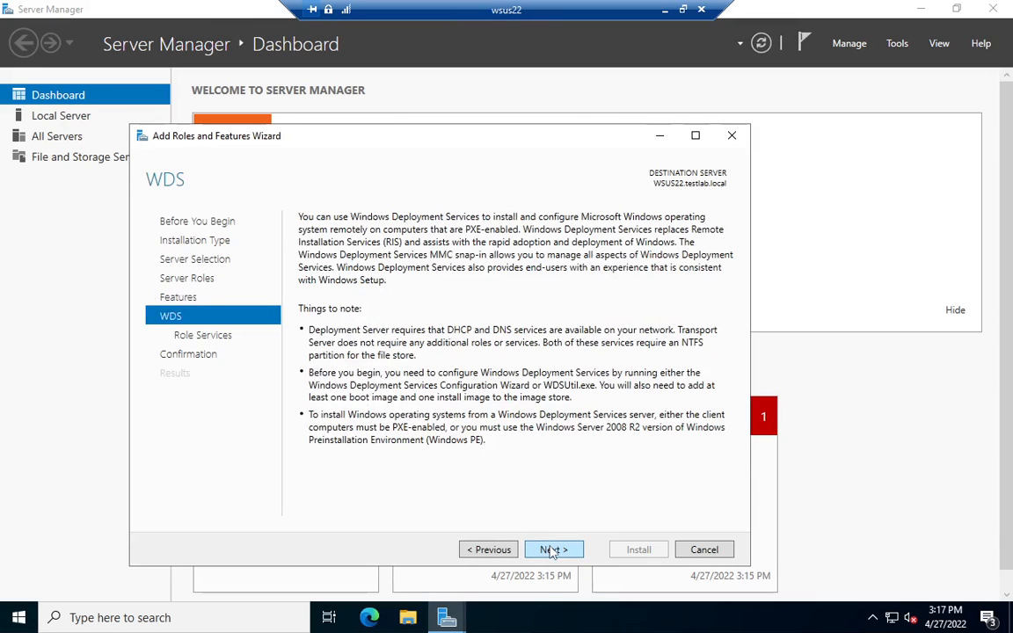
pyautogui.click(552, 551)
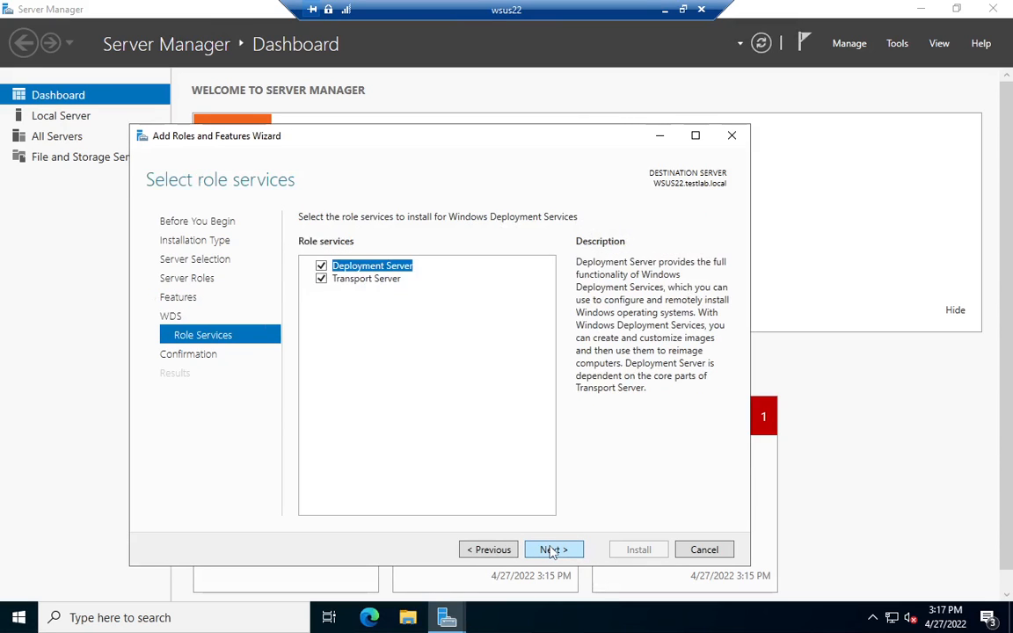
pyautogui.click(552, 551)
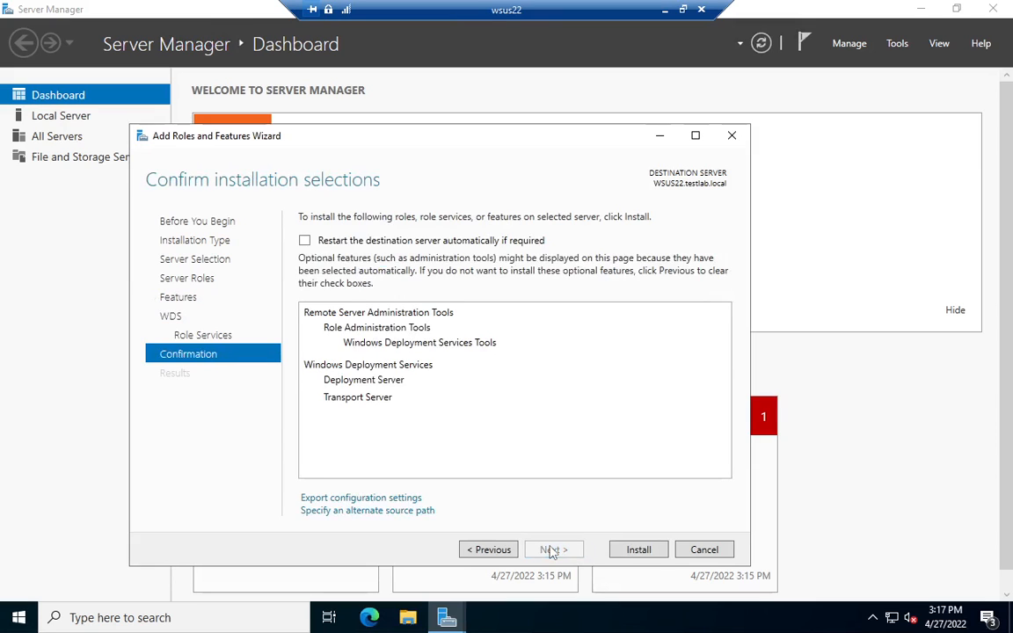
pyautogui.click(639, 551)
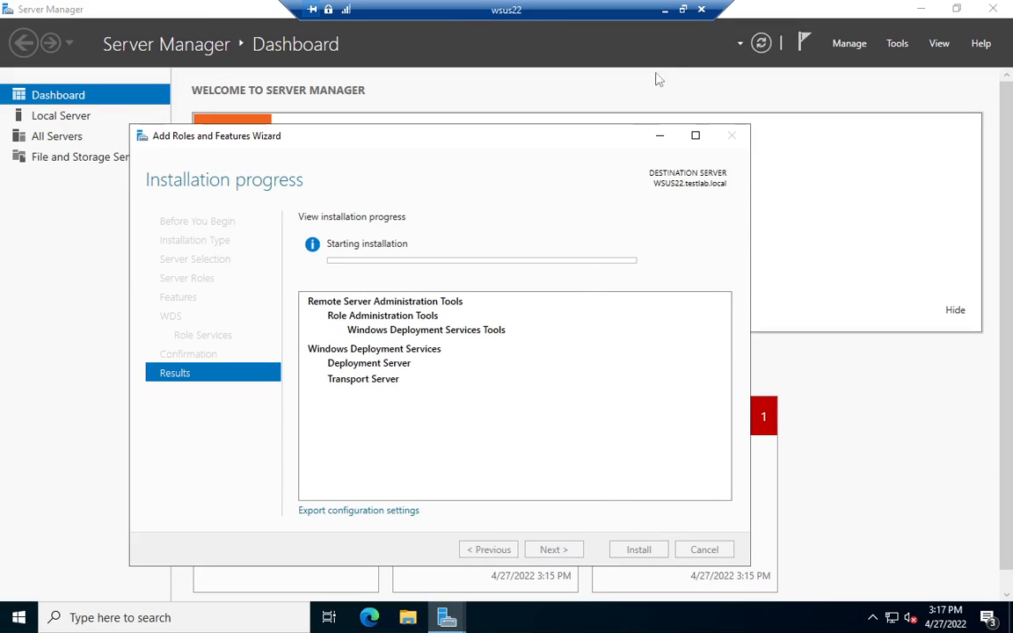
# Step: Switch to the wsus16 remote session and check the Windows Deployment Services Server service and its available actions in Computer Management
pyautogui.click(665, 9)
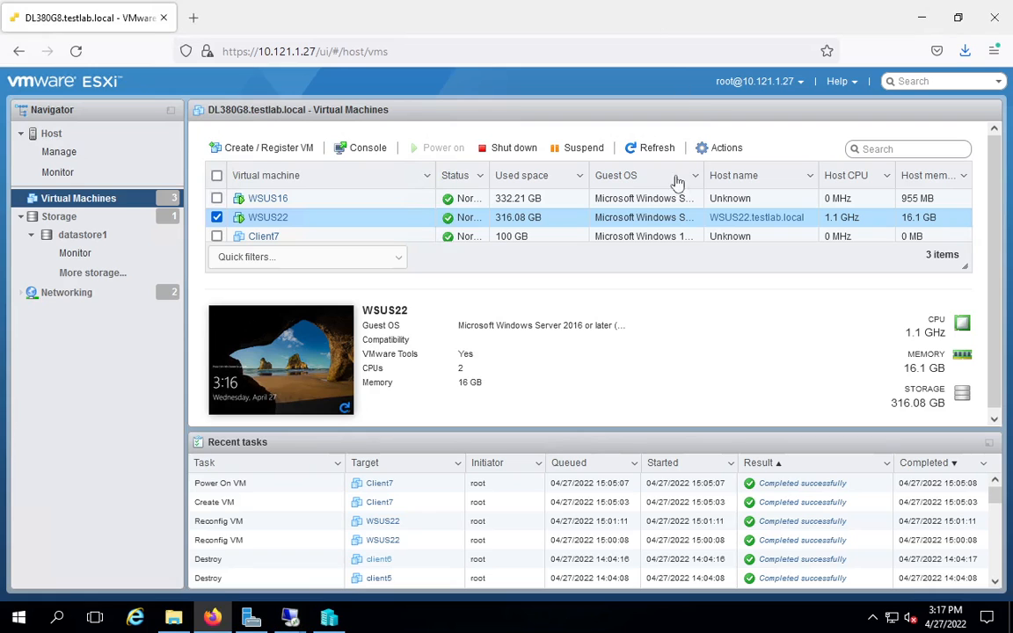
pyautogui.moveTo(289, 620)
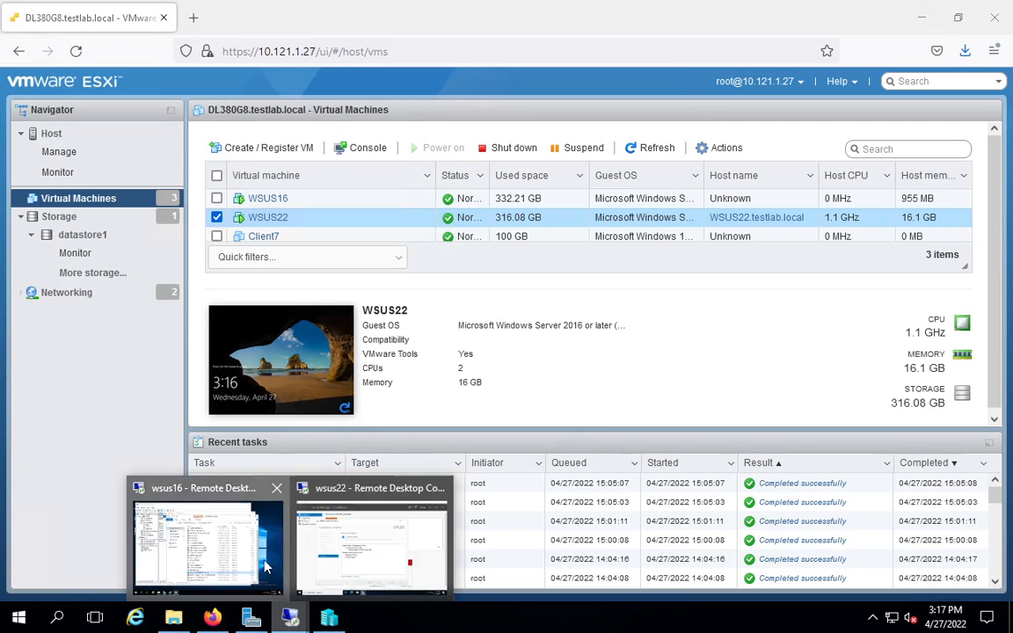
pyautogui.click(239, 512)
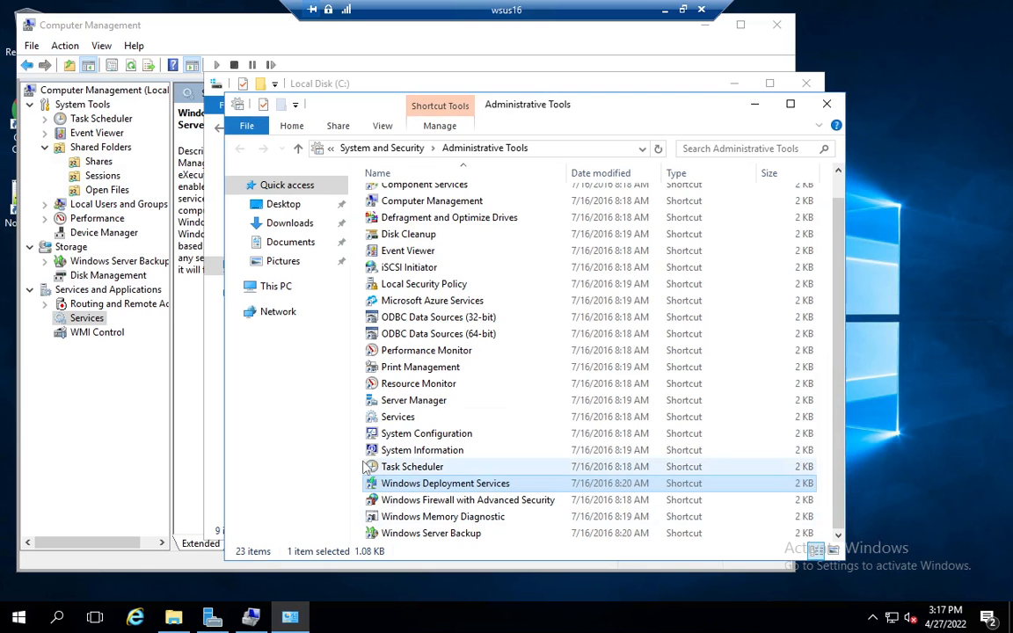
pyautogui.click(174, 28)
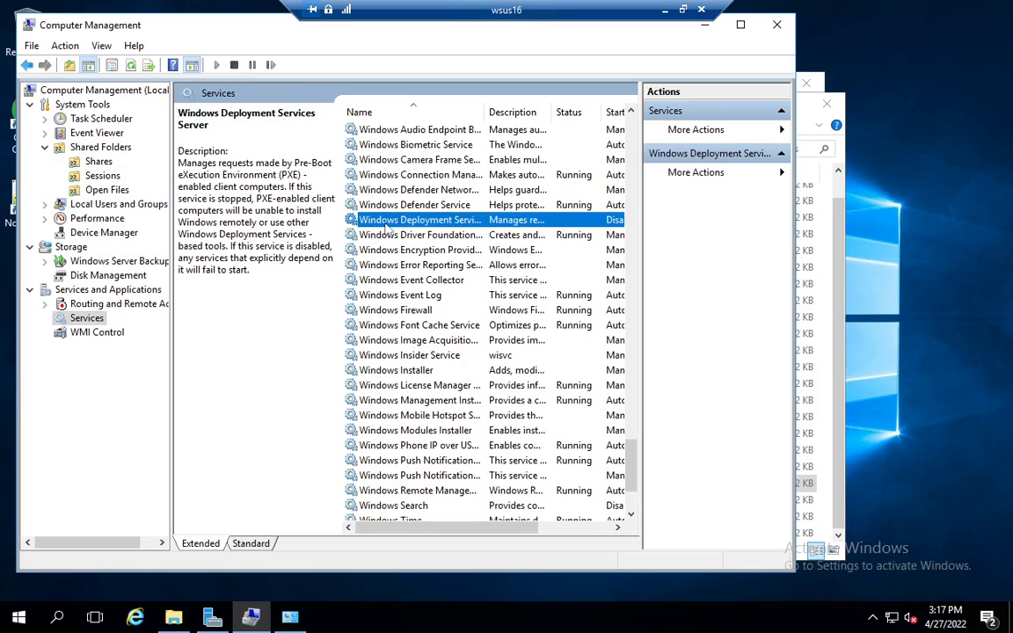
pyautogui.rightClick(388, 227)
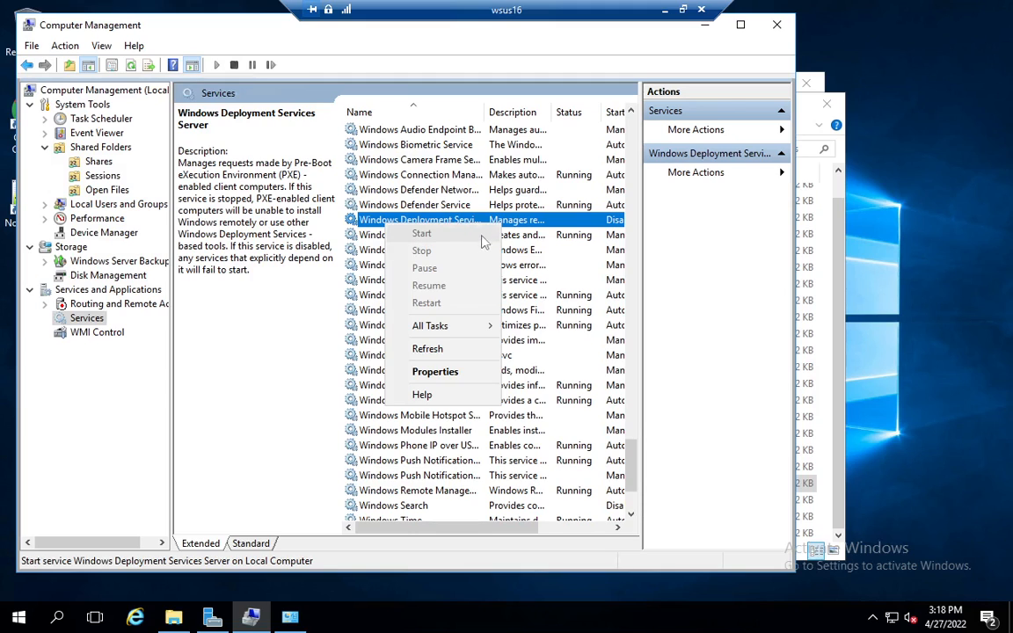
pyautogui.click(897, 187)
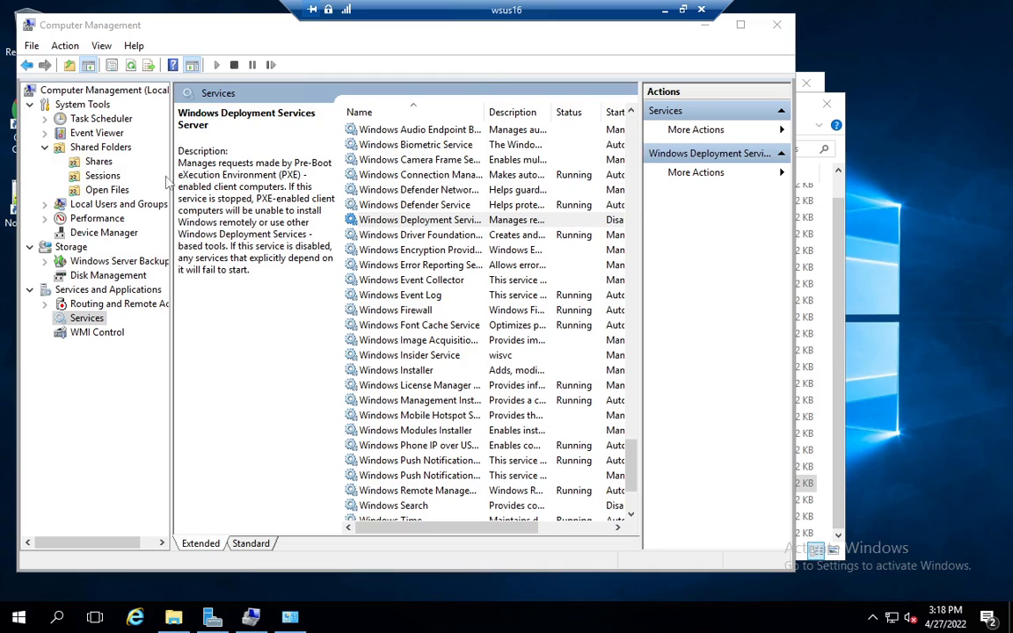
# Step: Review the shared folders on wsus16 with full share names and folder paths readable, then minimize Computer Management
pyautogui.click(88, 194)
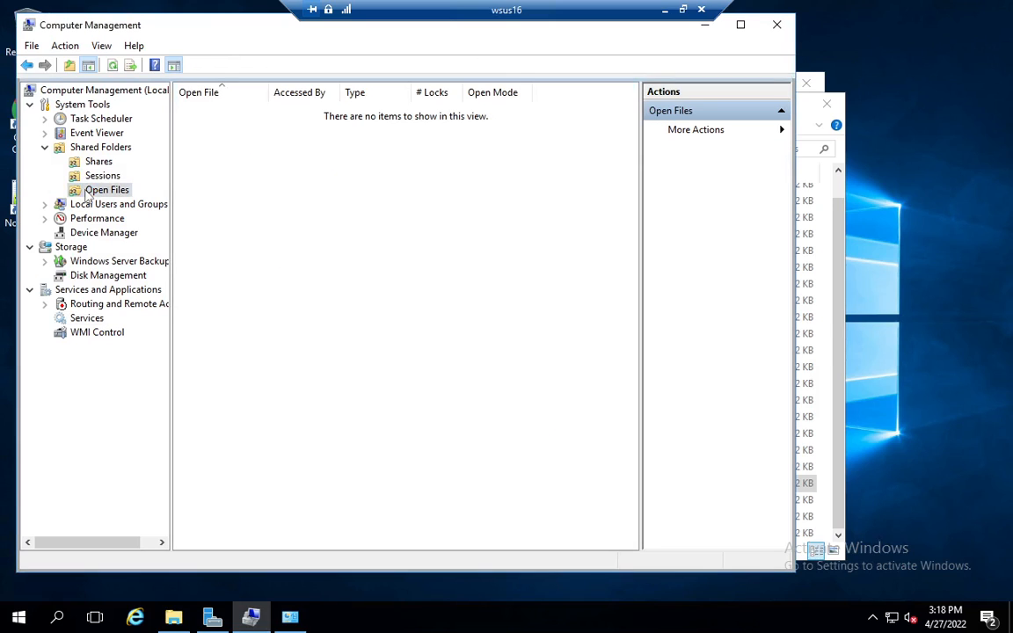
pyautogui.click(104, 171)
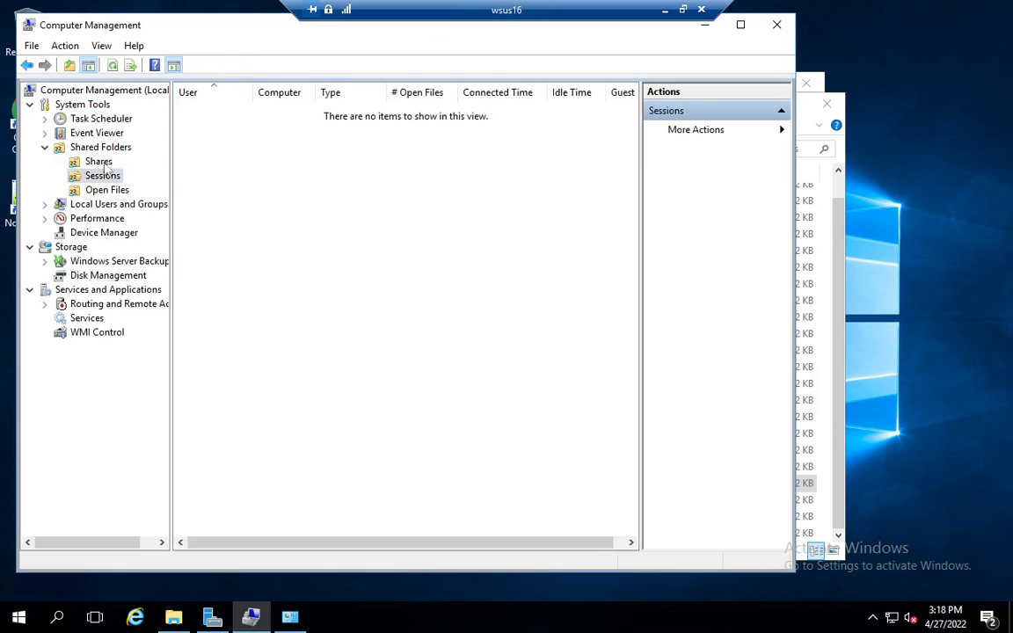
pyautogui.click(97, 162)
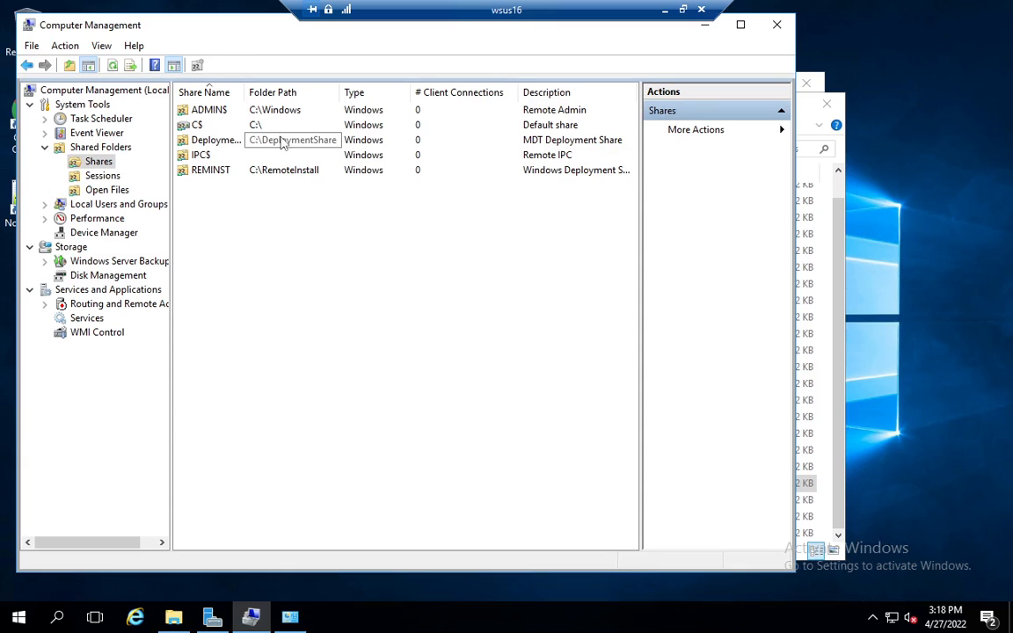
pyautogui.moveTo(244, 93); pyautogui.dragTo(291, 92)
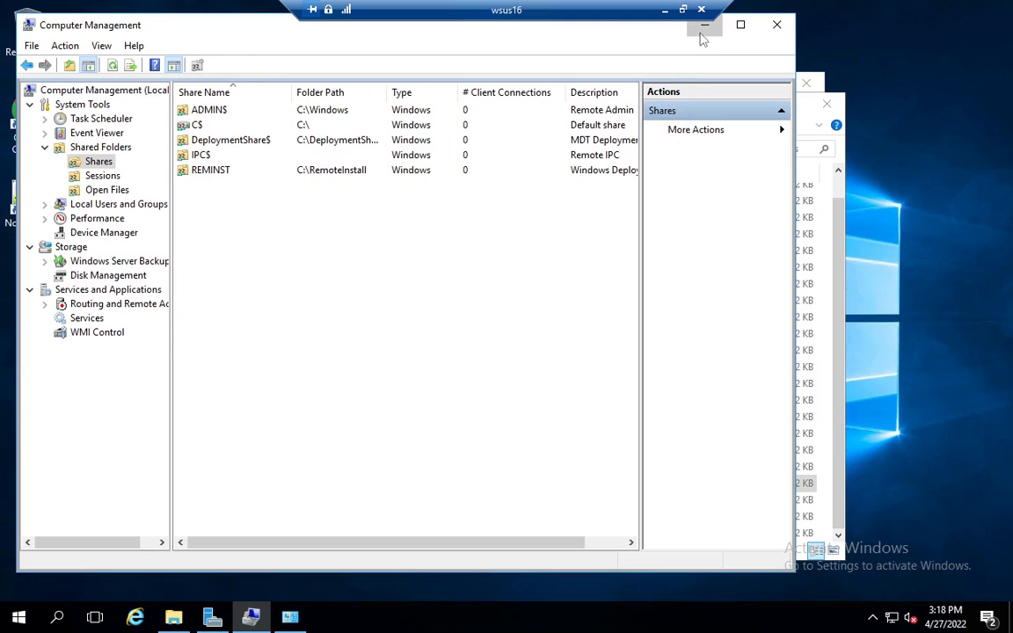
pyautogui.moveTo(387, 92); pyautogui.dragTo(430, 91)
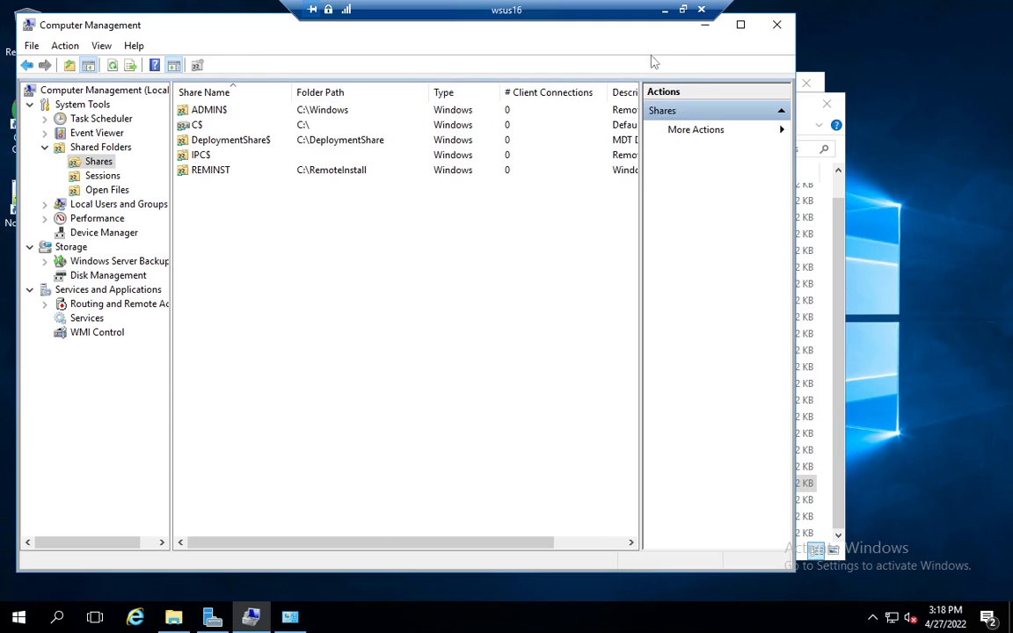
pyautogui.click(711, 32)
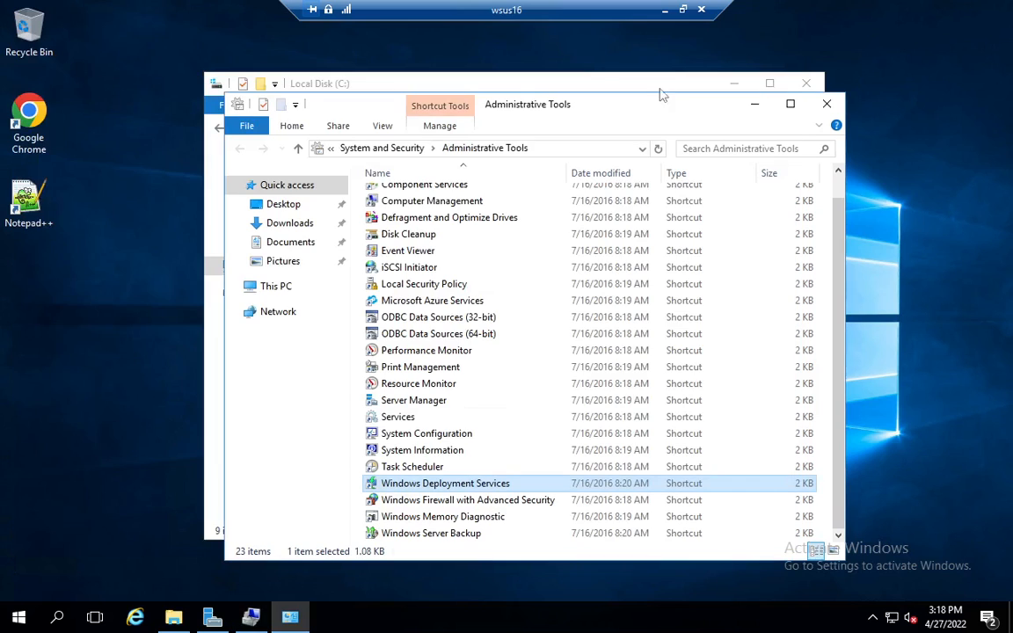
# Step: Examine the advanced sharing settings and share permissions of the C:\DeploymentShare folder, then close those two dialogs
pyautogui.click(328, 84)
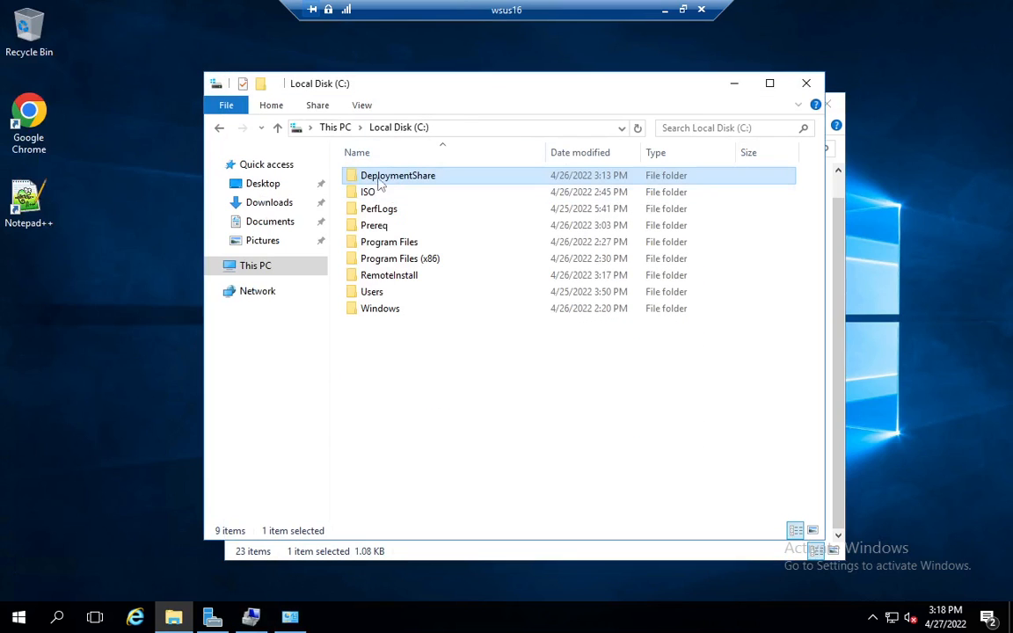
pyautogui.rightClick(379, 179)
pyautogui.click(431, 482)
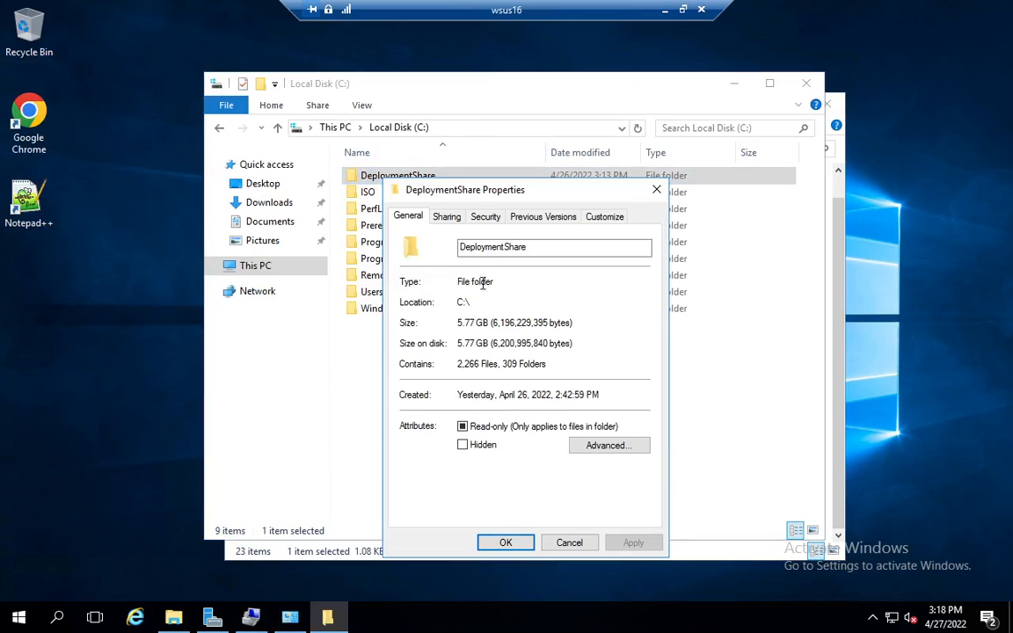
pyautogui.click(446, 216)
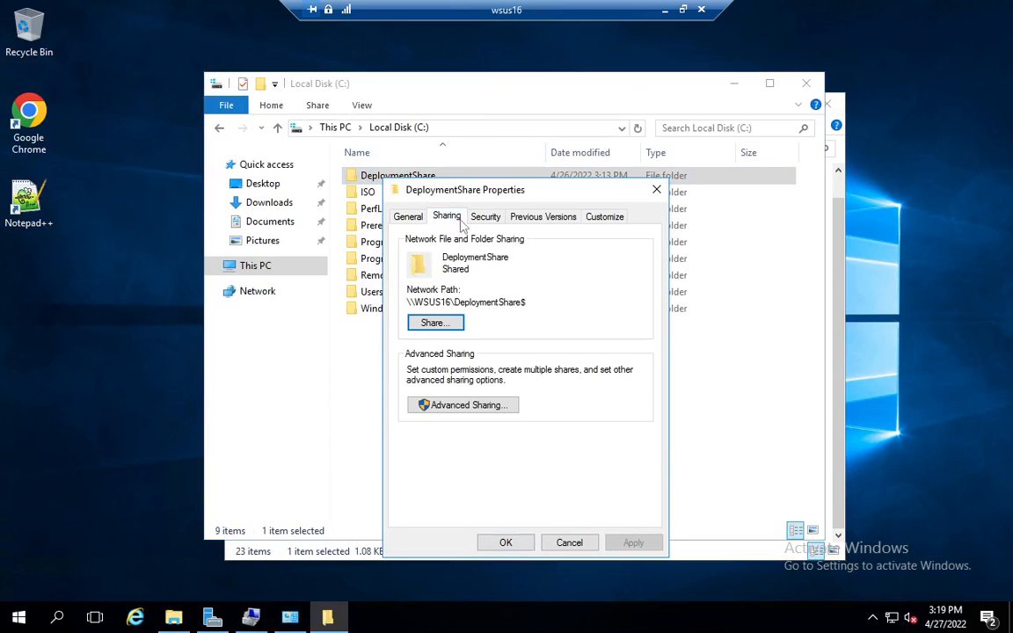
pyautogui.click(476, 410)
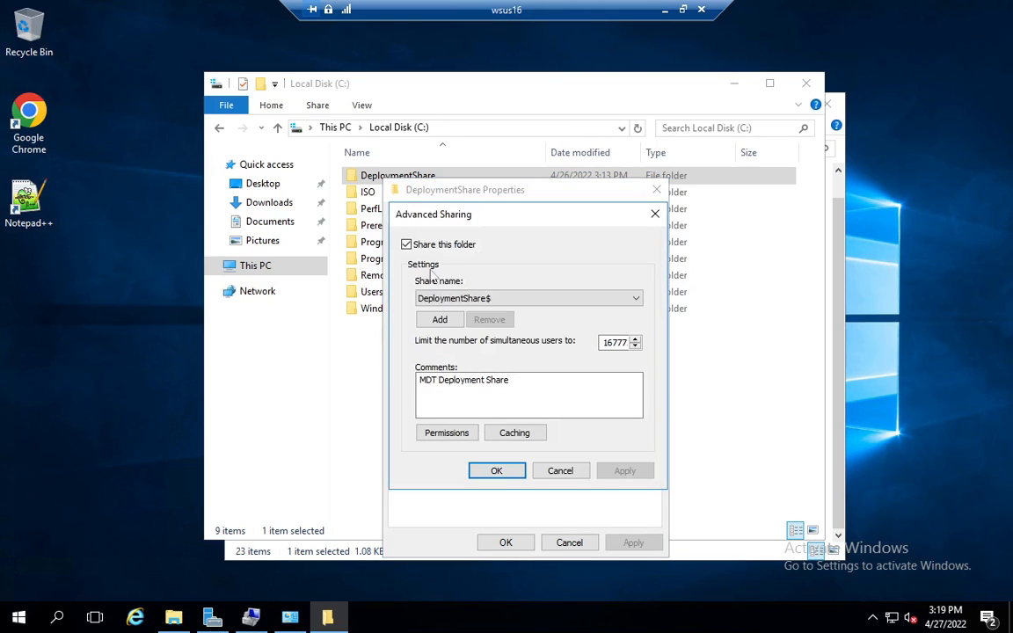
pyautogui.click(451, 434)
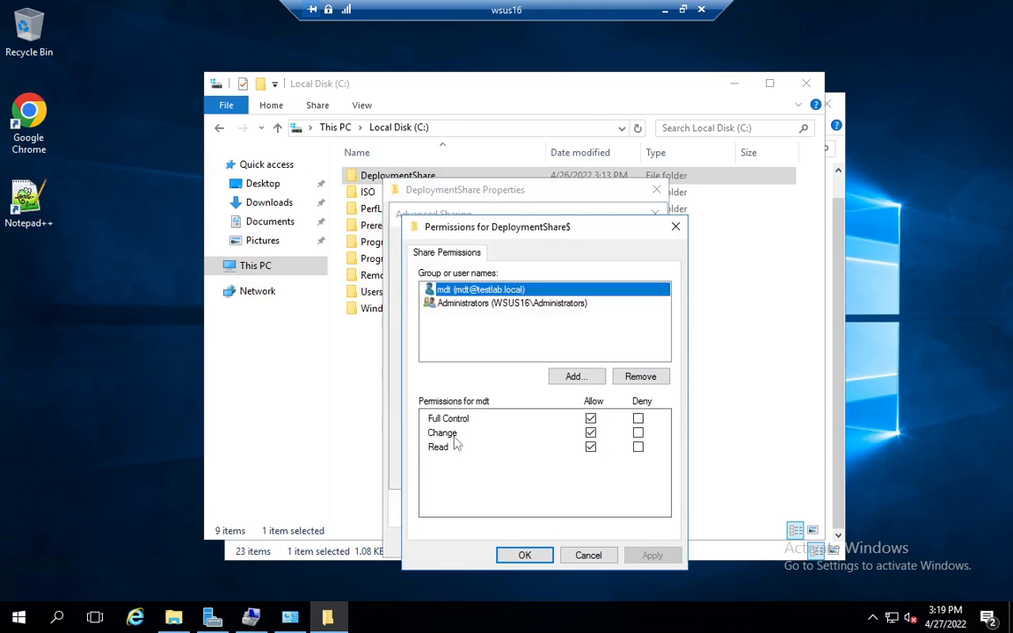
pyautogui.click(591, 304)
pyautogui.click(637, 291)
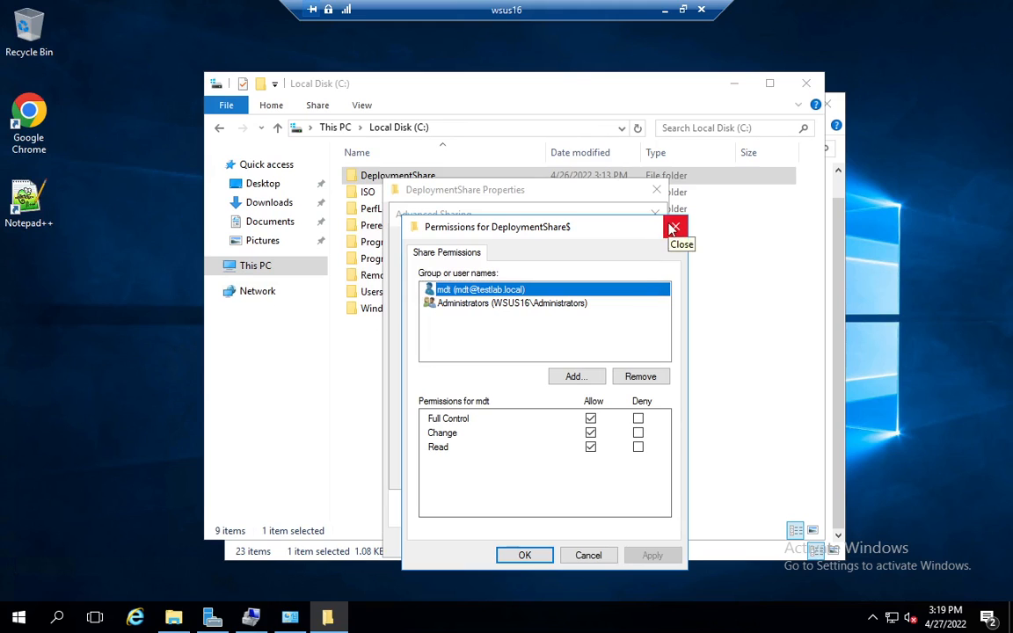
pyautogui.click(674, 228)
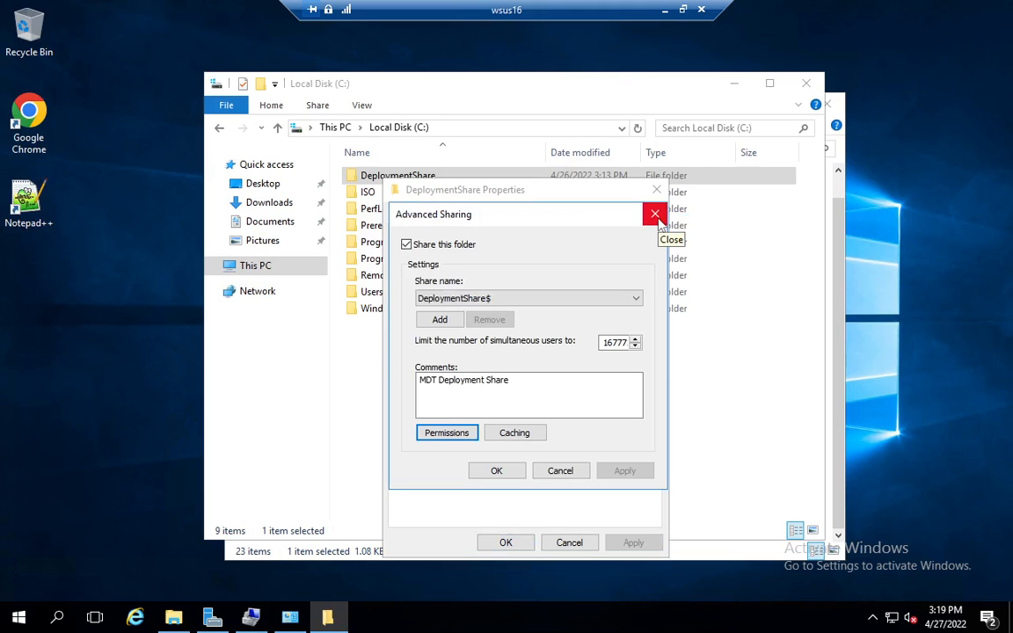
pyautogui.click(655, 215)
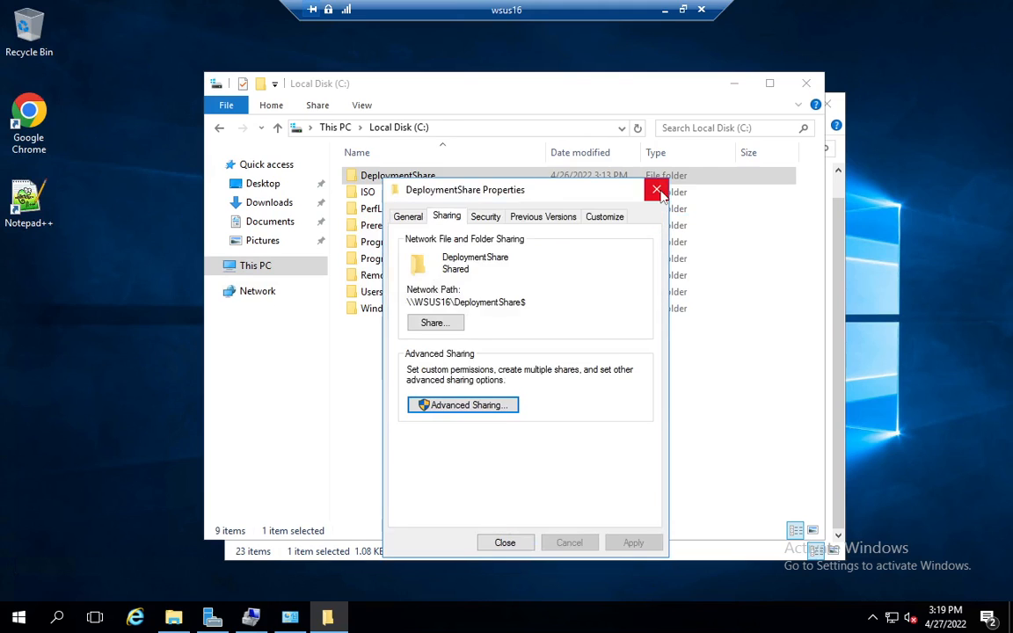
# Step: Review the security permissions on the DeploymentShare folder for the SYSTEM, mdt and Administrators entries
pyautogui.click(485, 217)
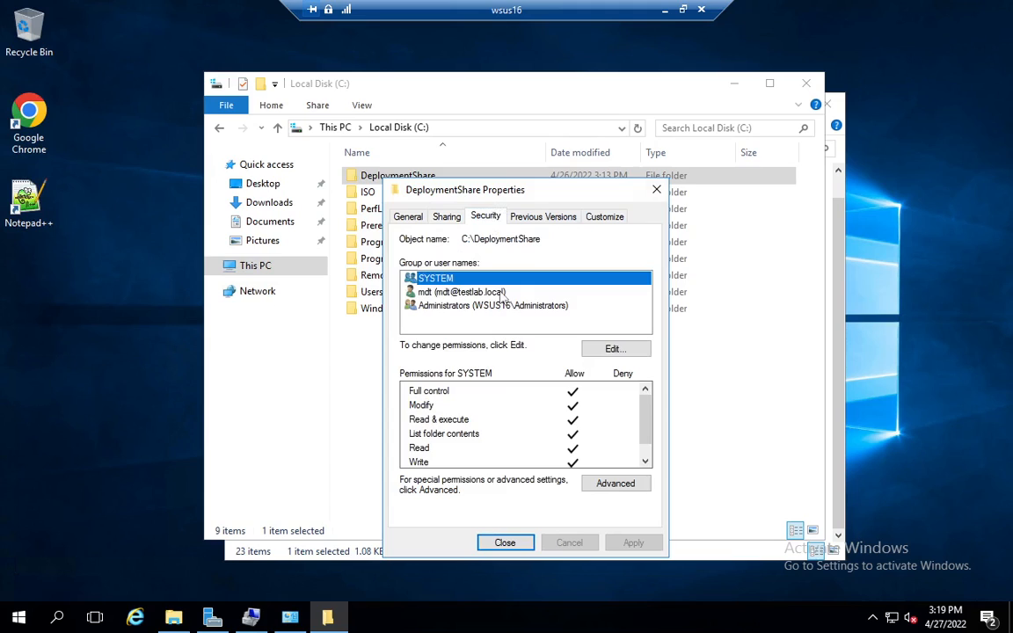
pyautogui.click(502, 293)
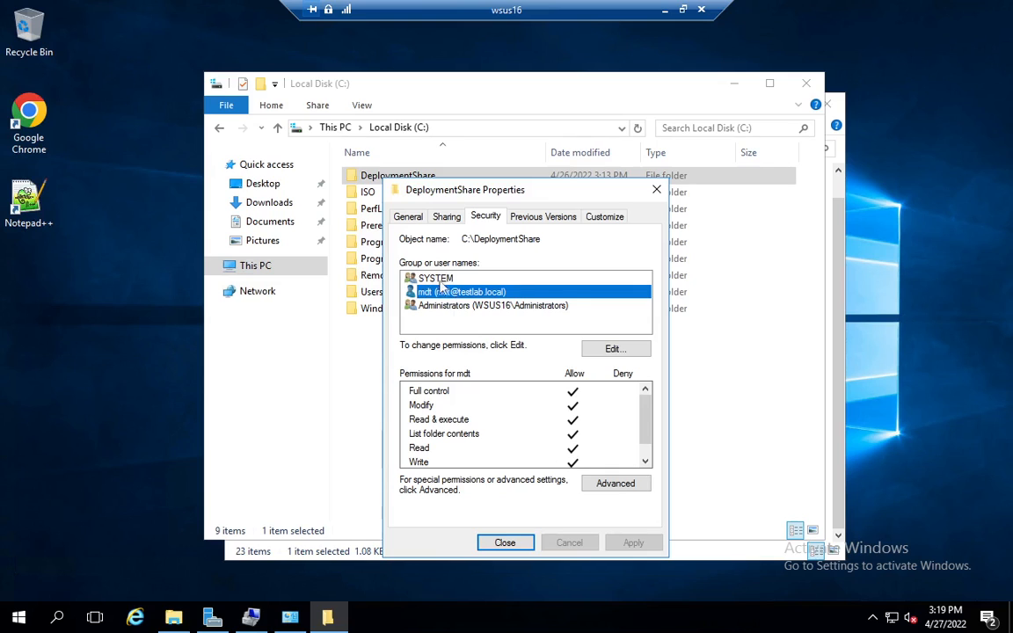
pyautogui.click(439, 278)
pyautogui.click(446, 293)
pyautogui.click(446, 304)
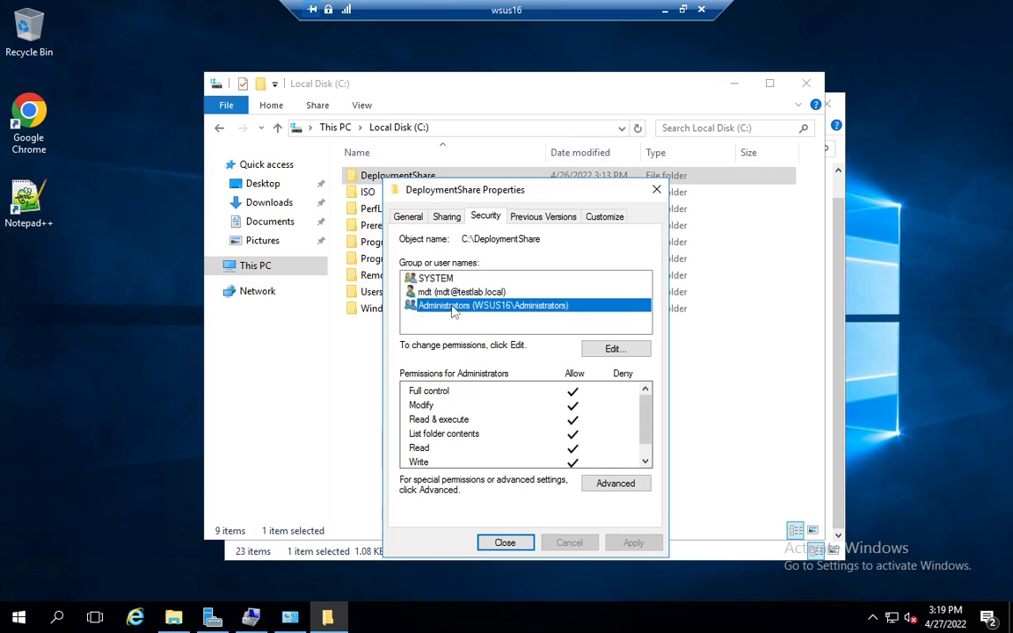
# Step: Examine the advanced security permission entries of the DeploymentShare folder, then close its security and properties dialogs
pyautogui.click(616, 484)
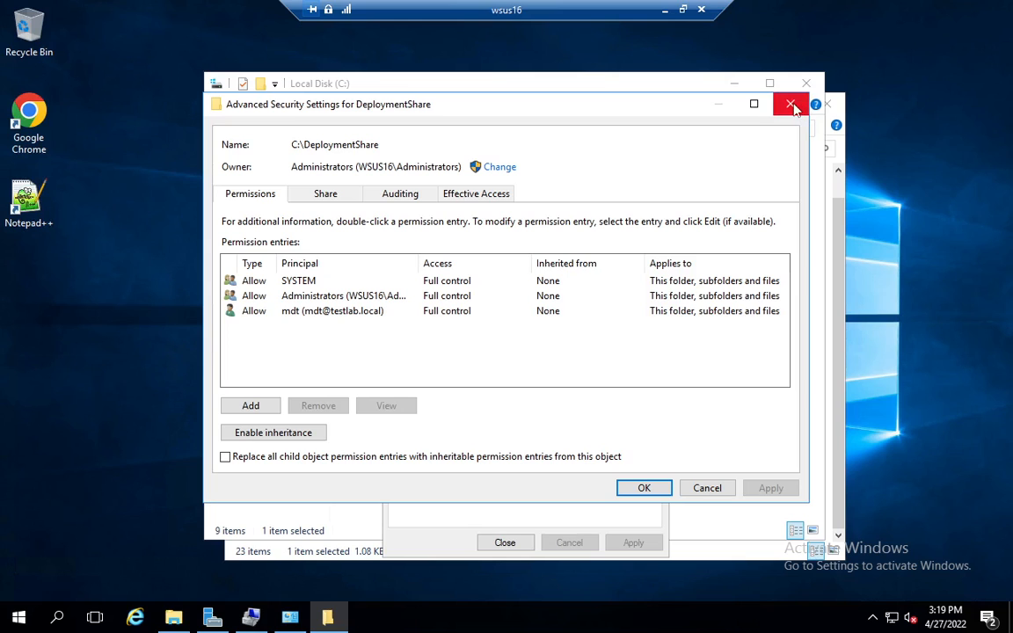
pyautogui.click(791, 105)
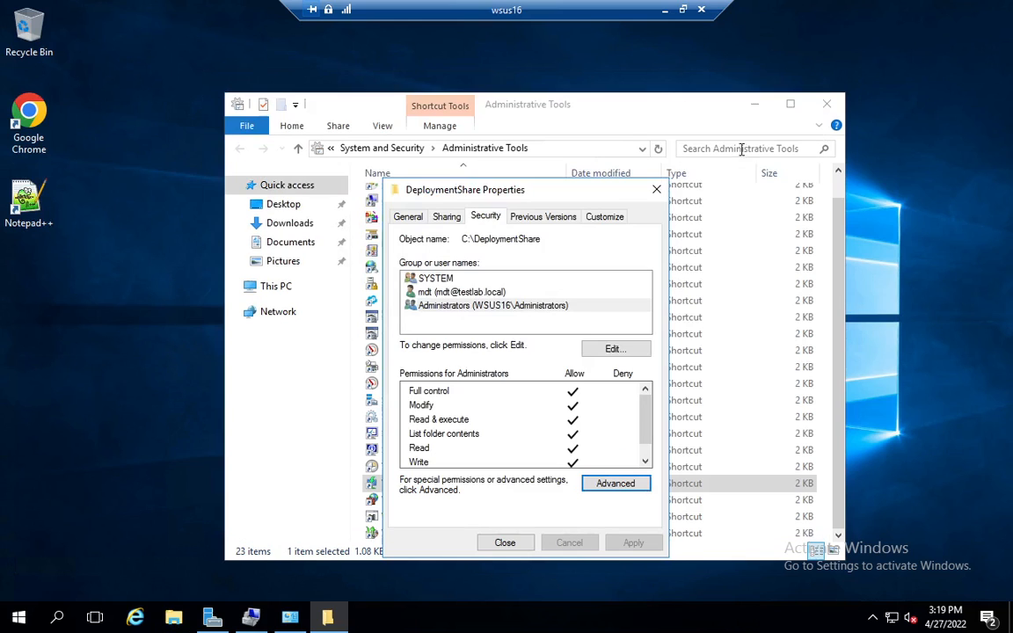
pyautogui.click(656, 190)
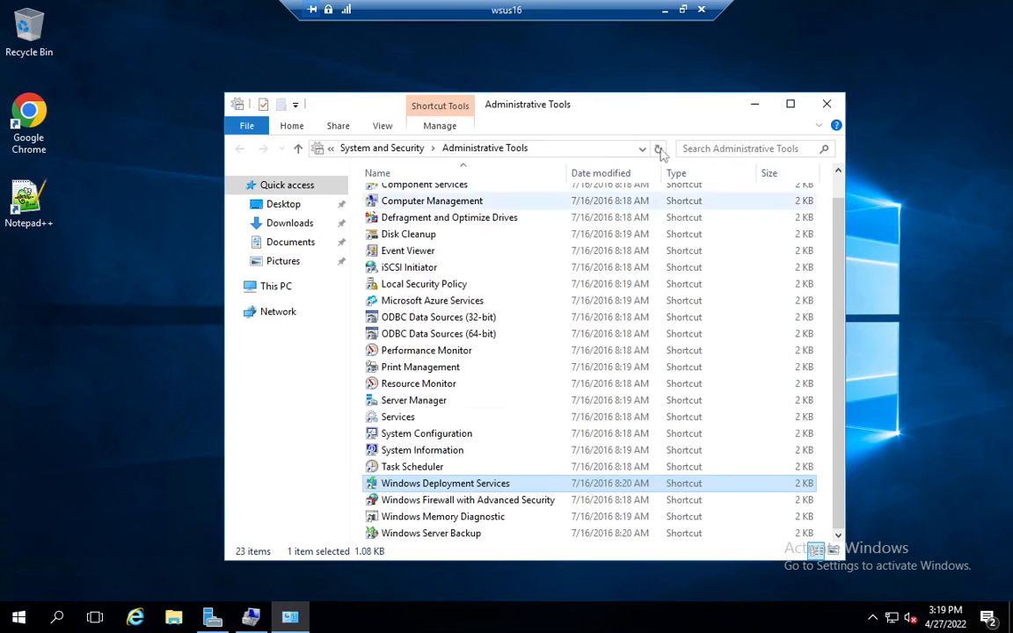
# Step: Switch from the wsus16 session to wsus22 and close the completed role installation wizard and Server Manager
pyautogui.click(666, 12)
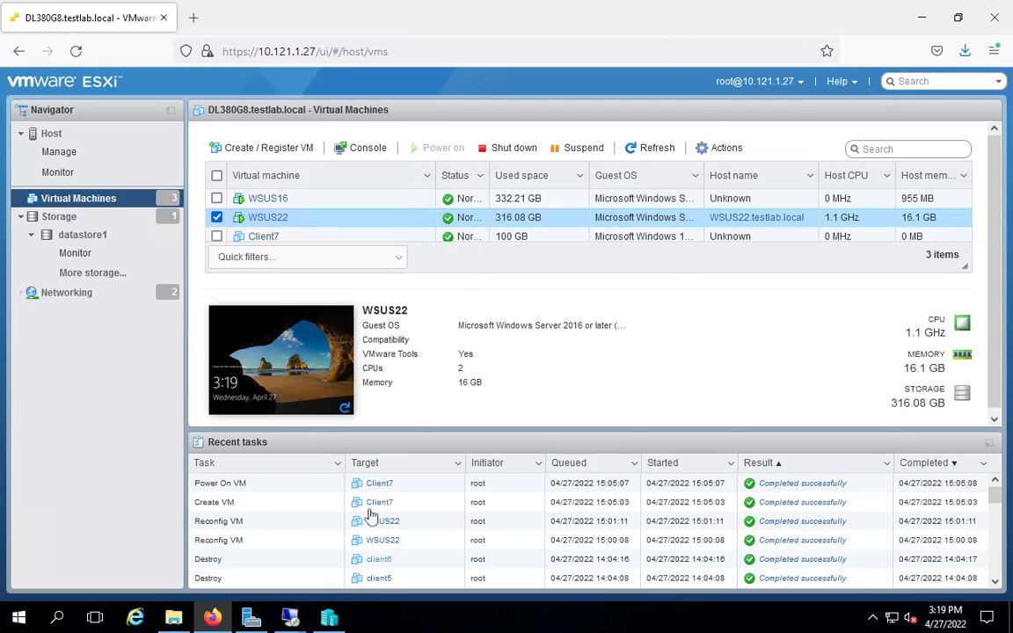
pyautogui.moveTo(251, 618)
pyautogui.click(356, 568)
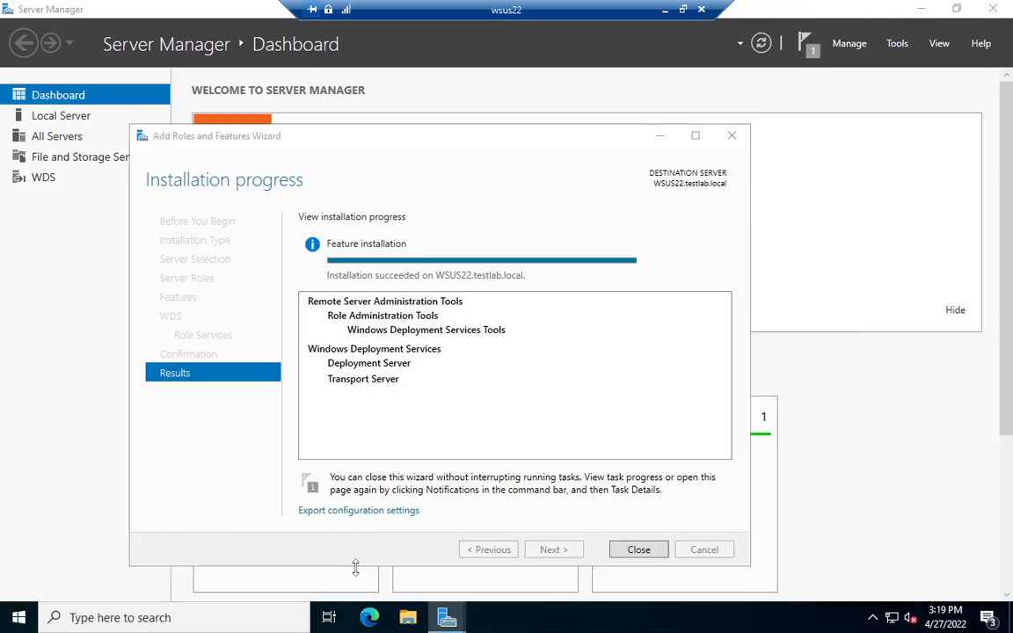
pyautogui.click(653, 551)
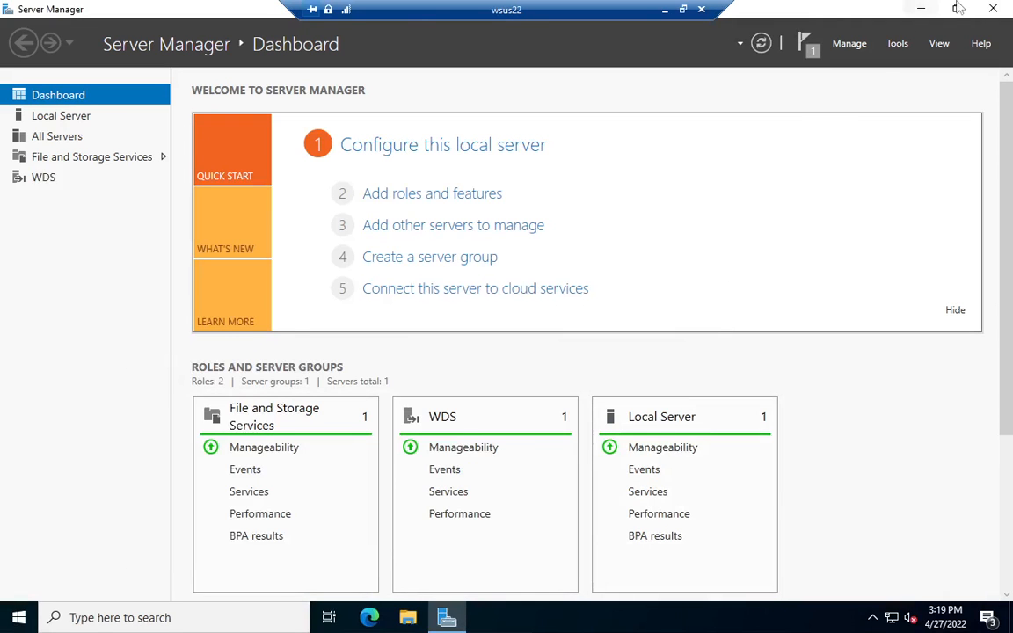
pyautogui.click(989, 9)
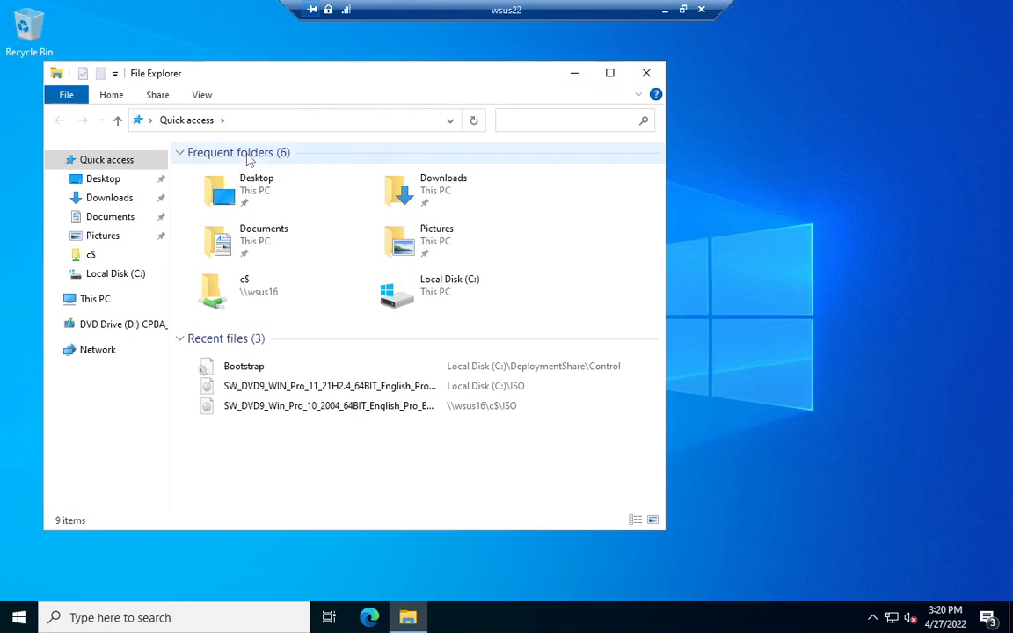
# Step: Delete the DeploymentShare and RemoteInstall folders from the local C: drive of wsus22
pyautogui.click(110, 198)
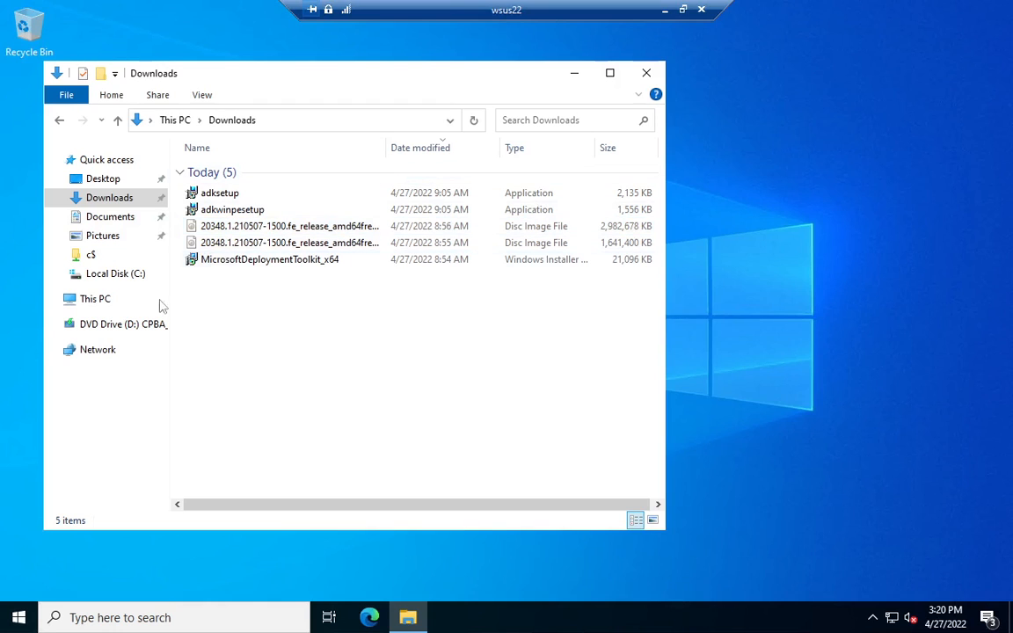
pyautogui.click(95, 299)
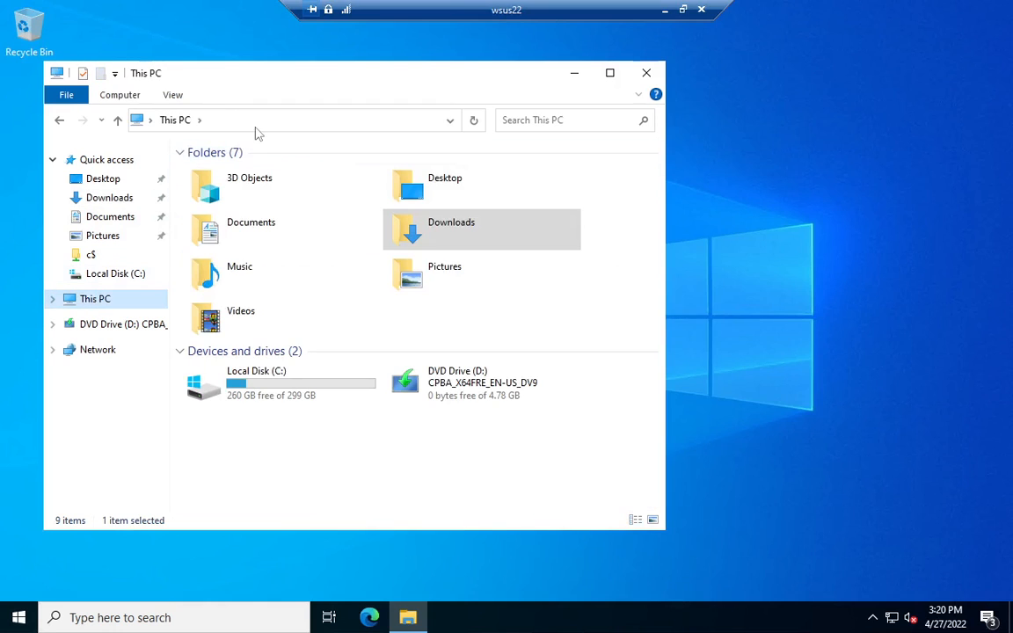
pyautogui.doubleClick(276, 394)
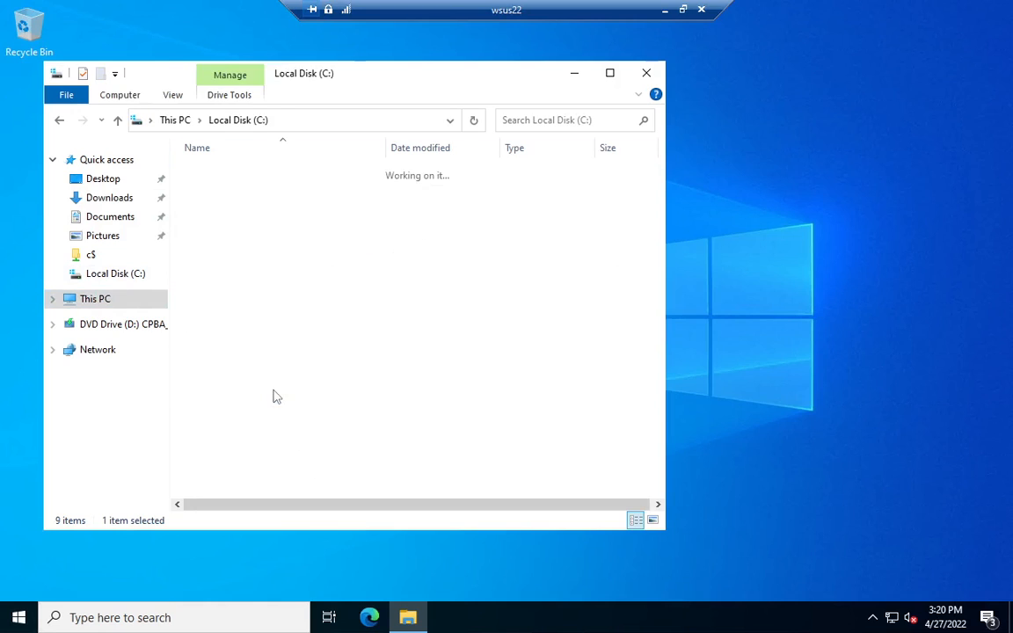
pyautogui.click(247, 174)
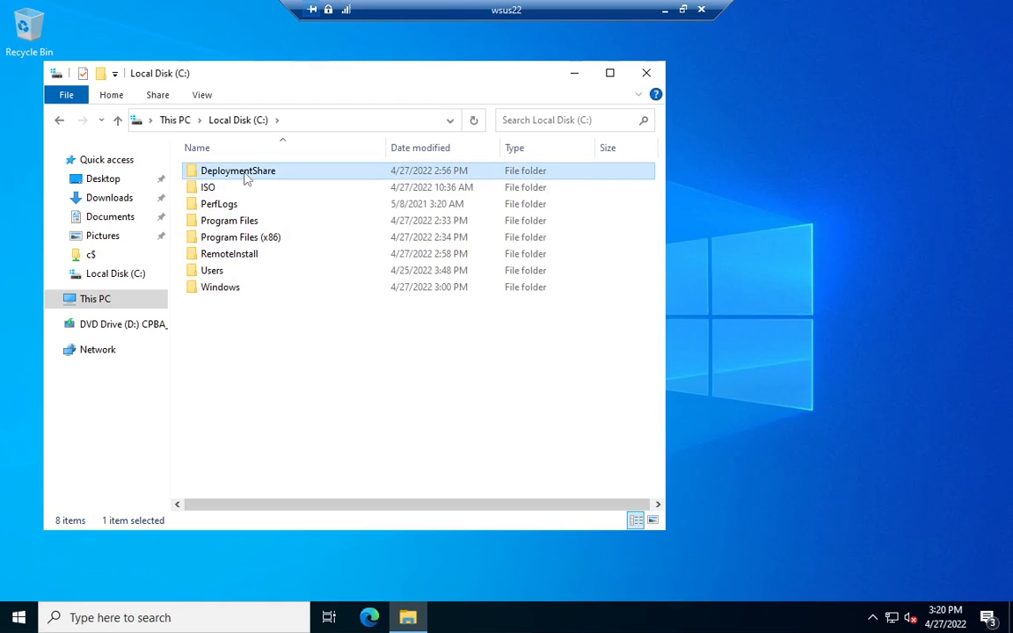
pyautogui.keyDown('ctrl'); pyautogui.click(248, 256); pyautogui.keyUp('ctrl')
pyautogui.rightClick(248, 256)
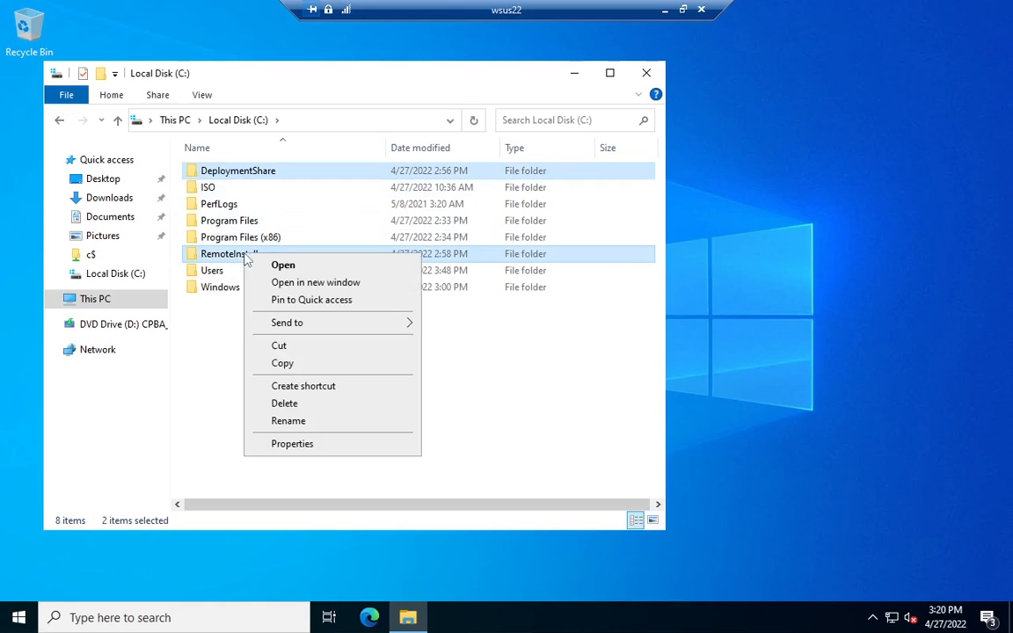
pyautogui.click(284, 404)
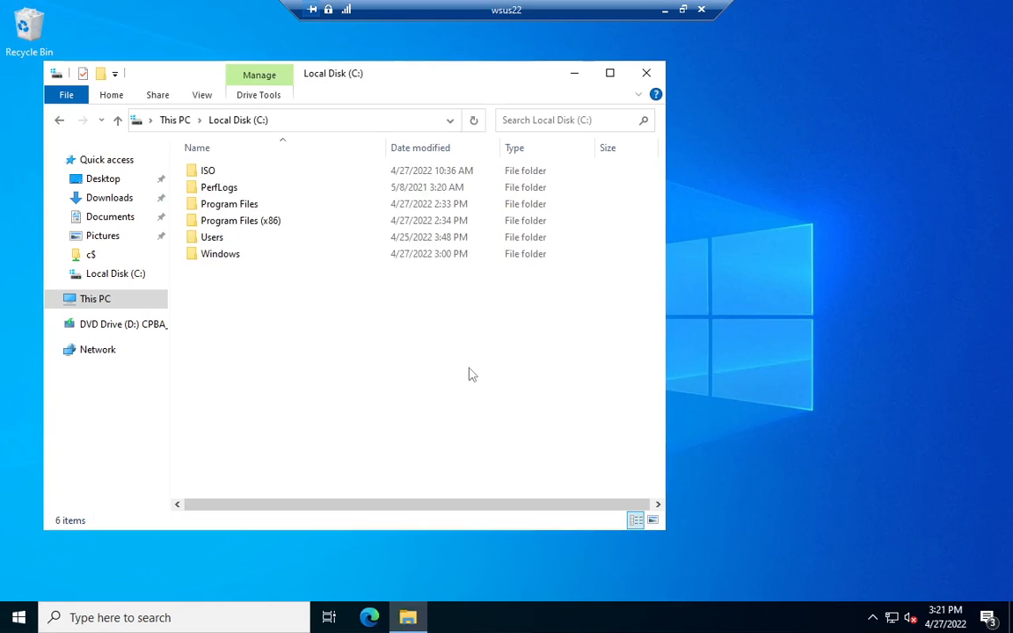
# Step: Empty the Recycle Bin on wsus22 and confirm the permanent deletion
pyautogui.rightClick(39, 29)
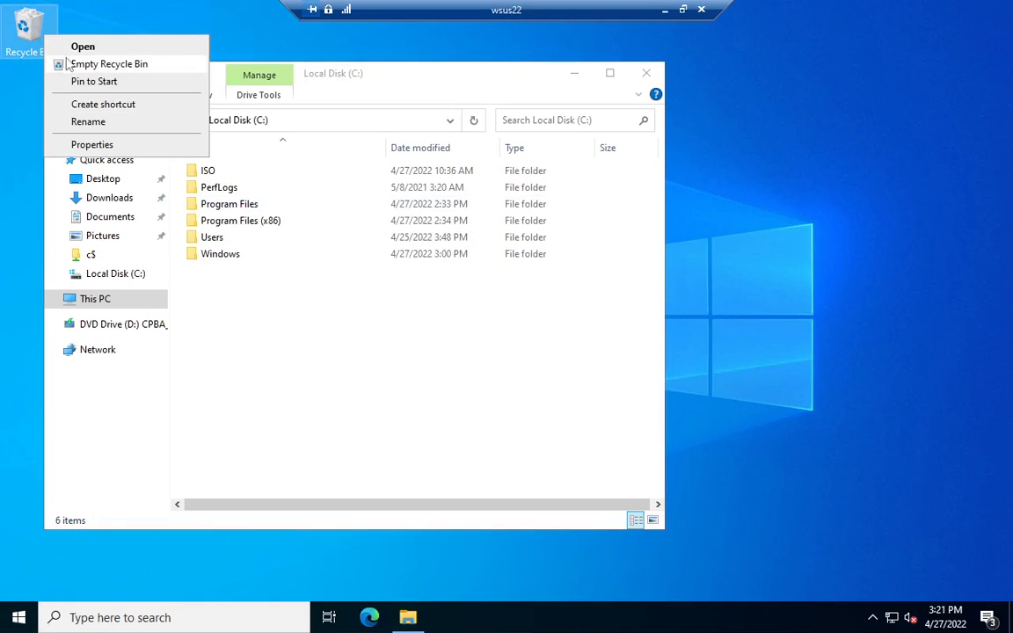
pyautogui.click(66, 66)
pyautogui.click(570, 318)
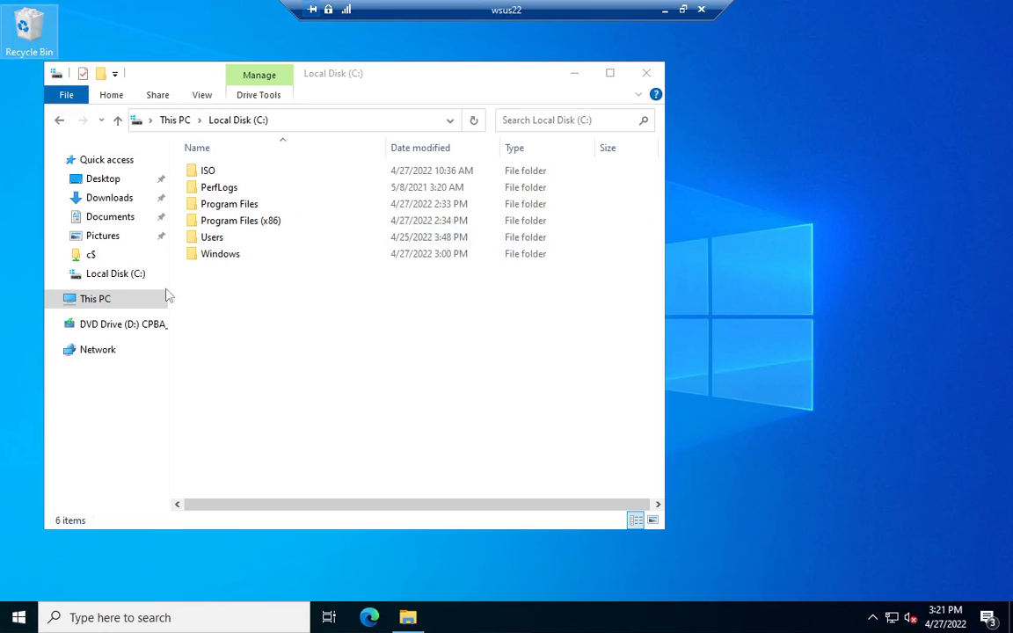
# Step: Try to open the network path \\nsc-wsus16\c$ in File Explorer
pyautogui.click(319, 126)
pyautogui.write('\\\\nsc-wsus')
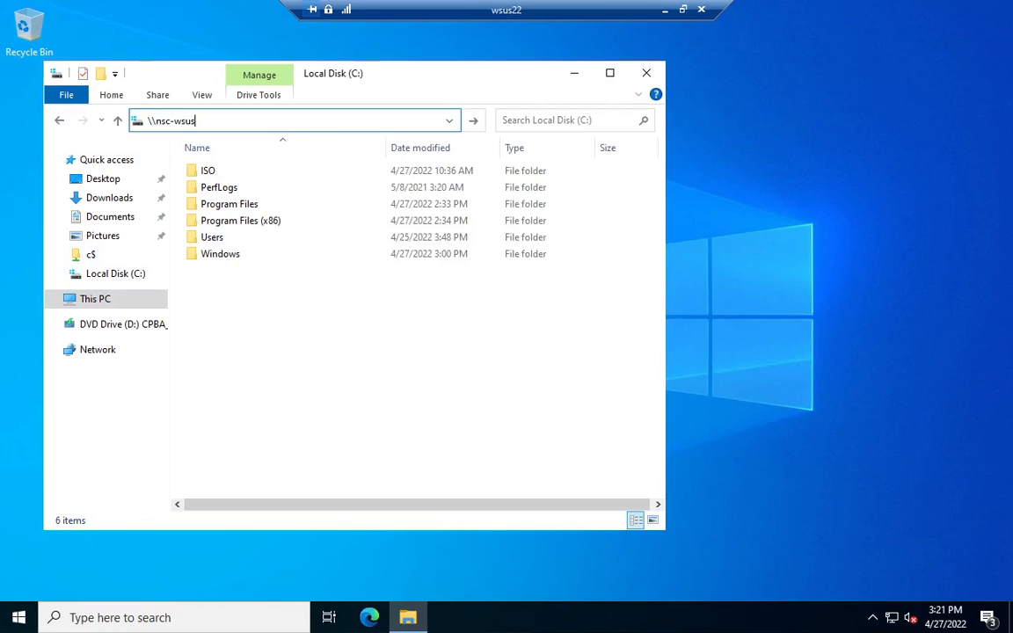
pyautogui.write('16\\c$')
pyautogui.press('Return')
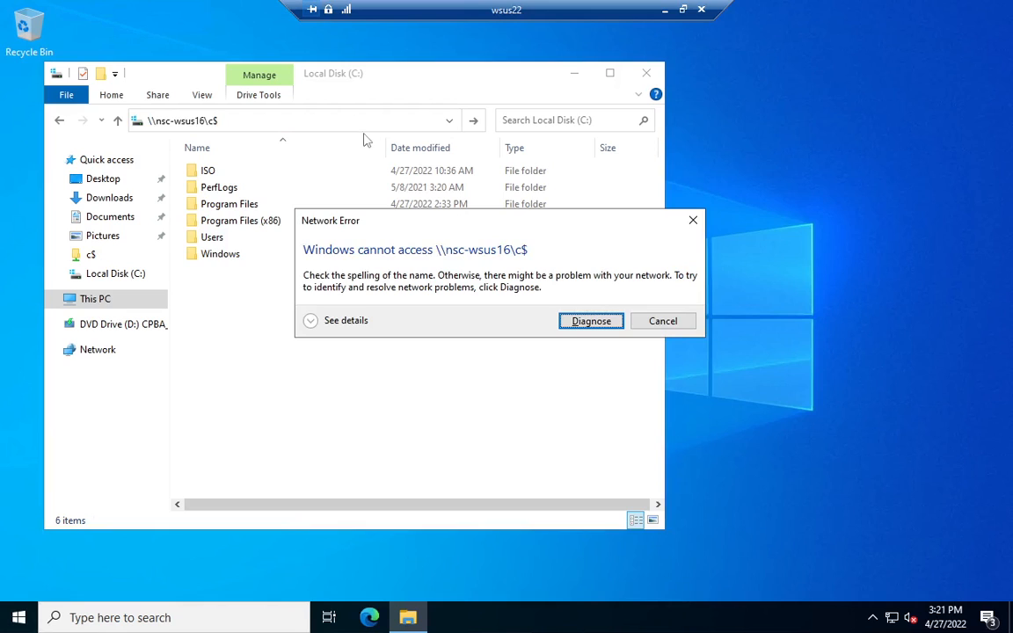
pyautogui.click(664, 321)
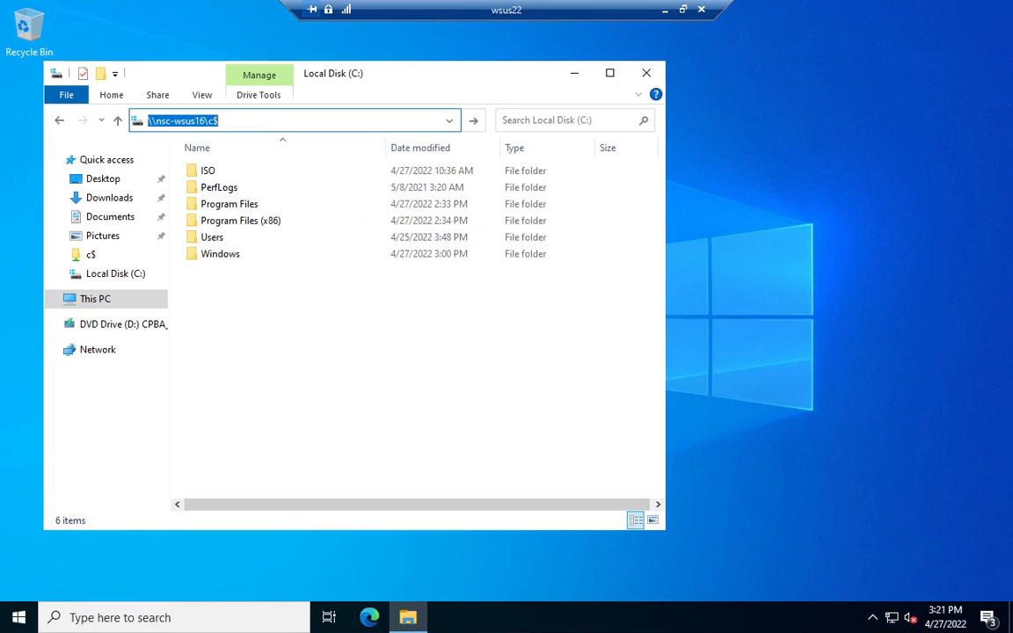
# Step: Correct the network path to \\wsus16\c$, open it and copy its DeploymentShare folder
pyautogui.moveTo(175, 120); pyautogui.dragTo(165, 120)
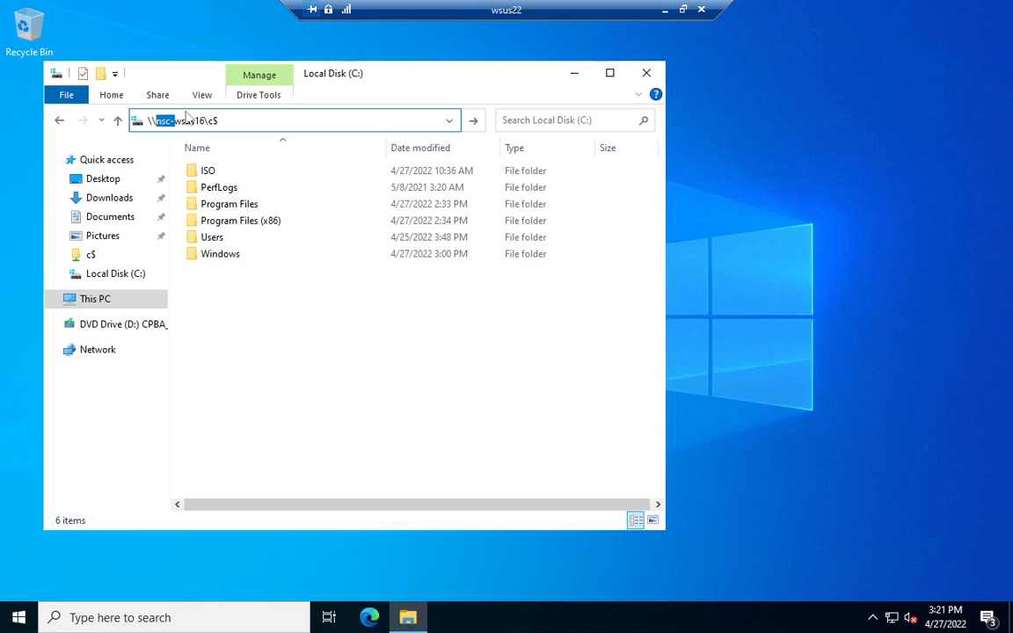
pyautogui.press('BackSpace')
pyautogui.press('Return')
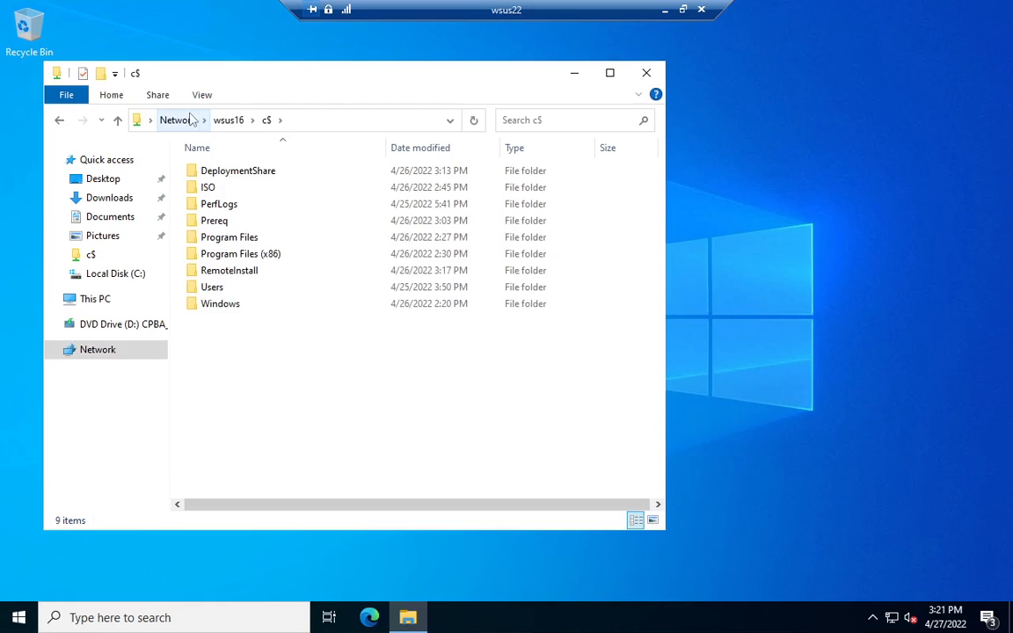
pyautogui.click(236, 173)
pyautogui.rightClick(235, 173)
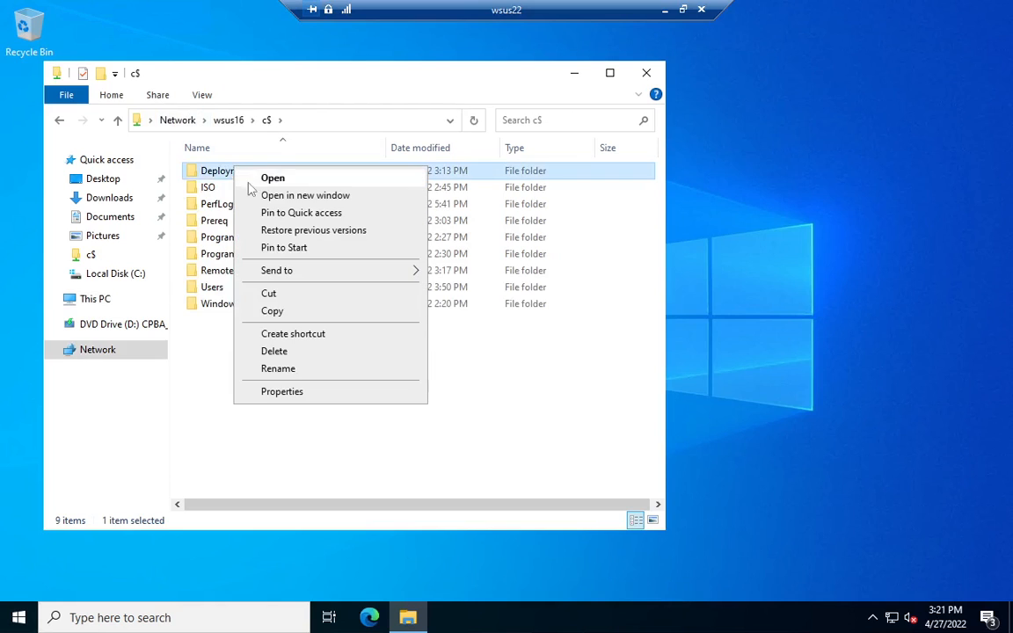
pyautogui.click(273, 311)
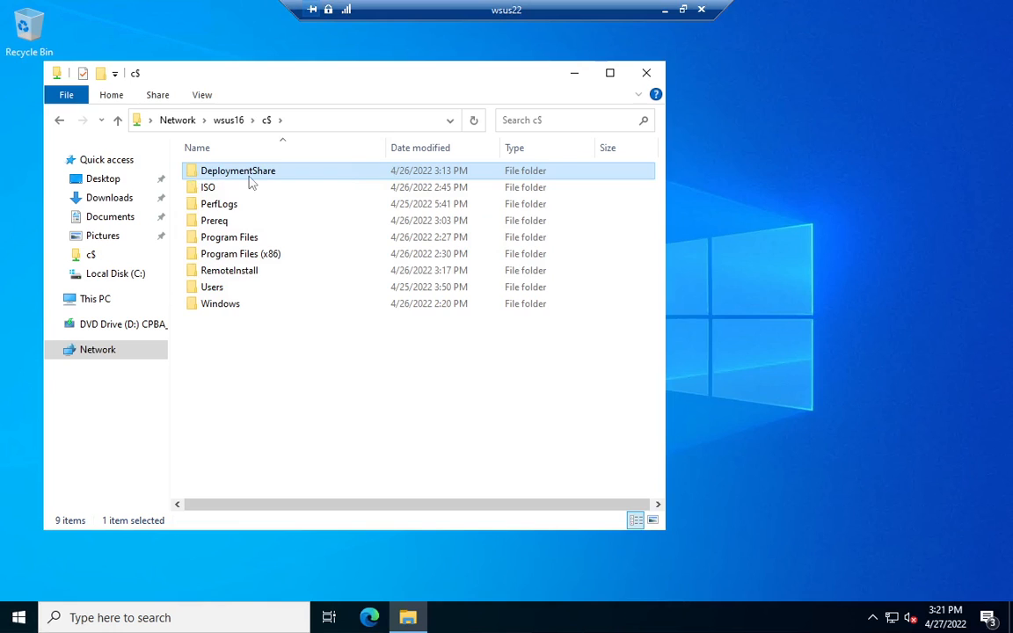
# Step: Paste the copied DeploymentShare folder into the root of the local C: drive on wsus22
pyautogui.click(95, 300)
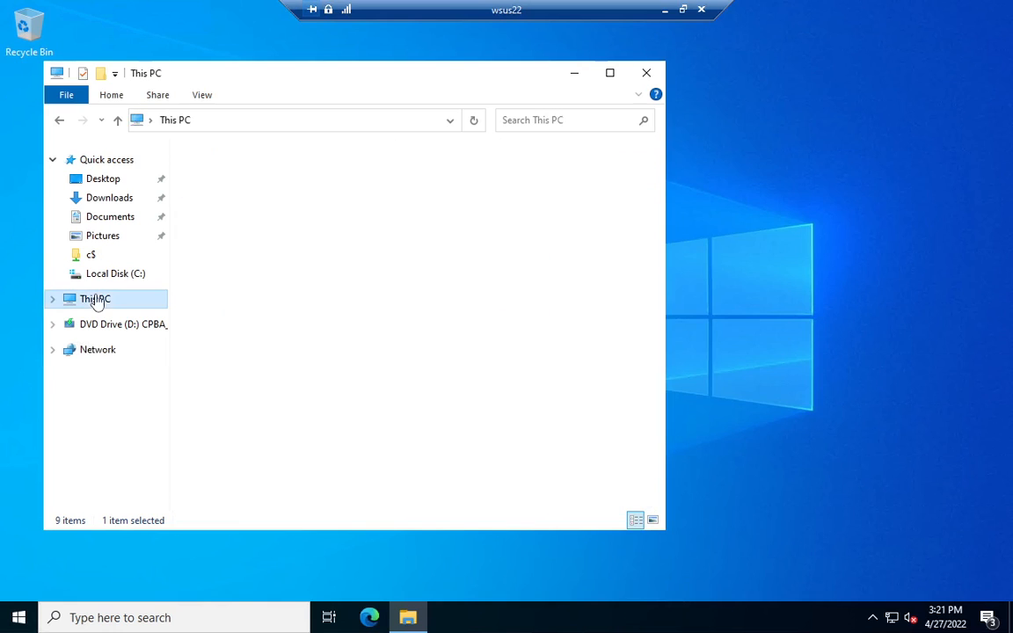
pyautogui.doubleClick(264, 376)
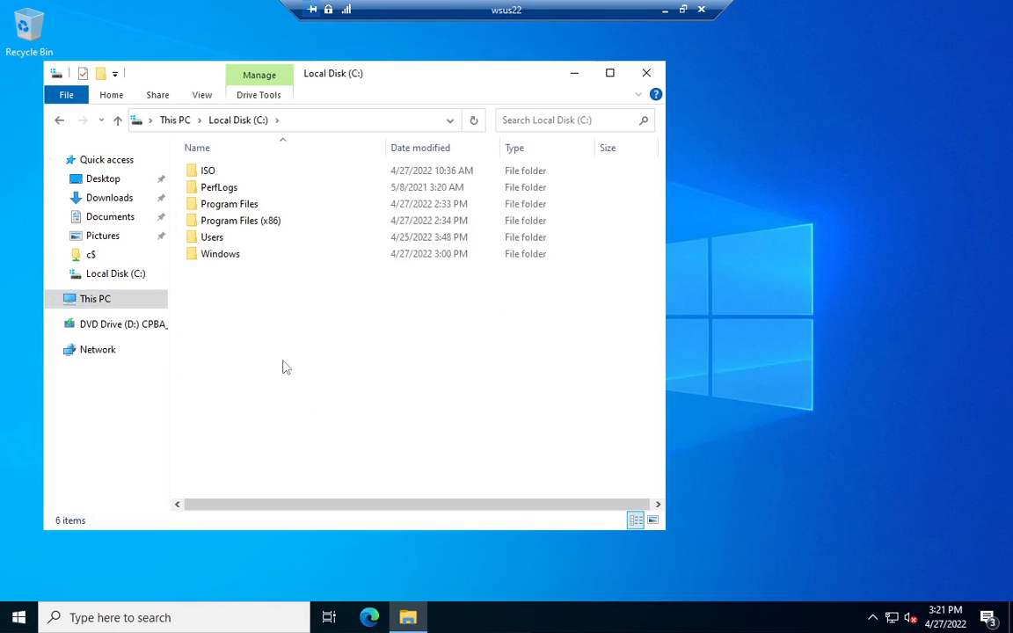
pyautogui.hotkey('ctrl', 'v')
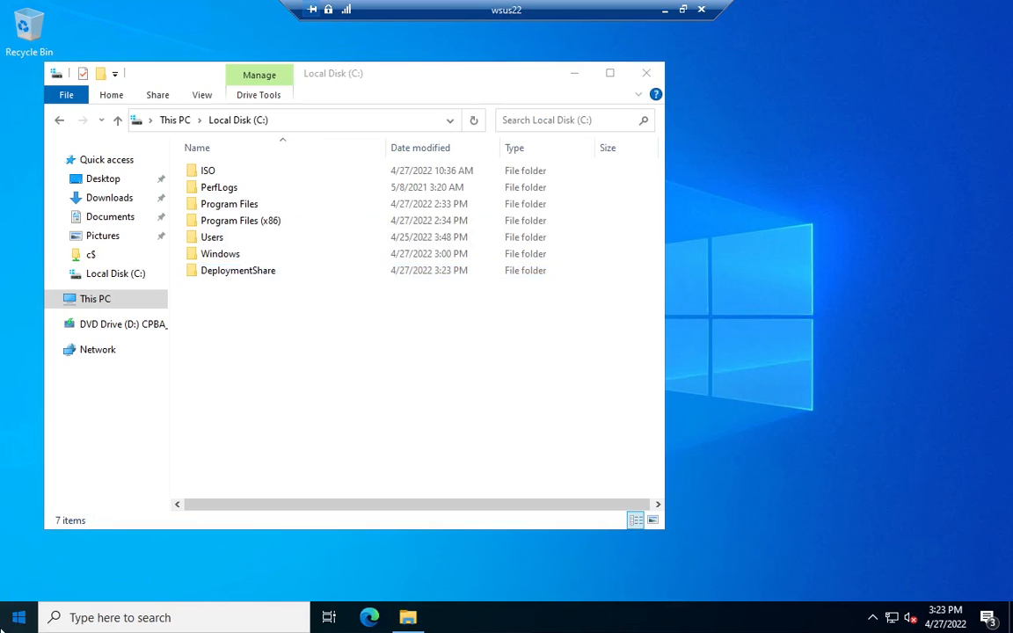
# Step: Open Deployment Workbench from the Microsoft Deployment Toolkit on wsus22
pyautogui.click(14, 619)
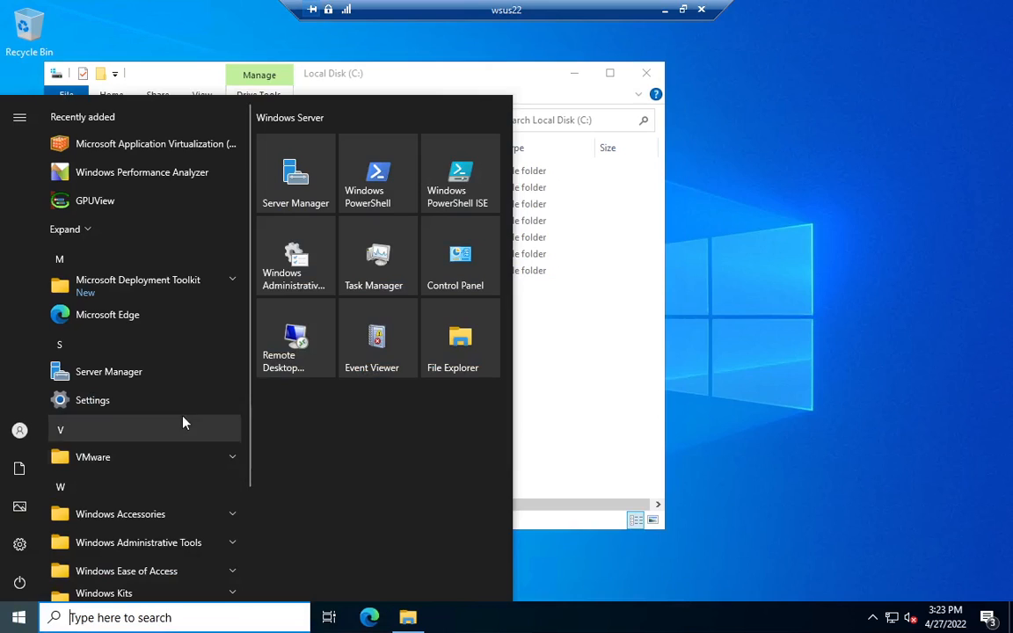
pyautogui.click(172, 297)
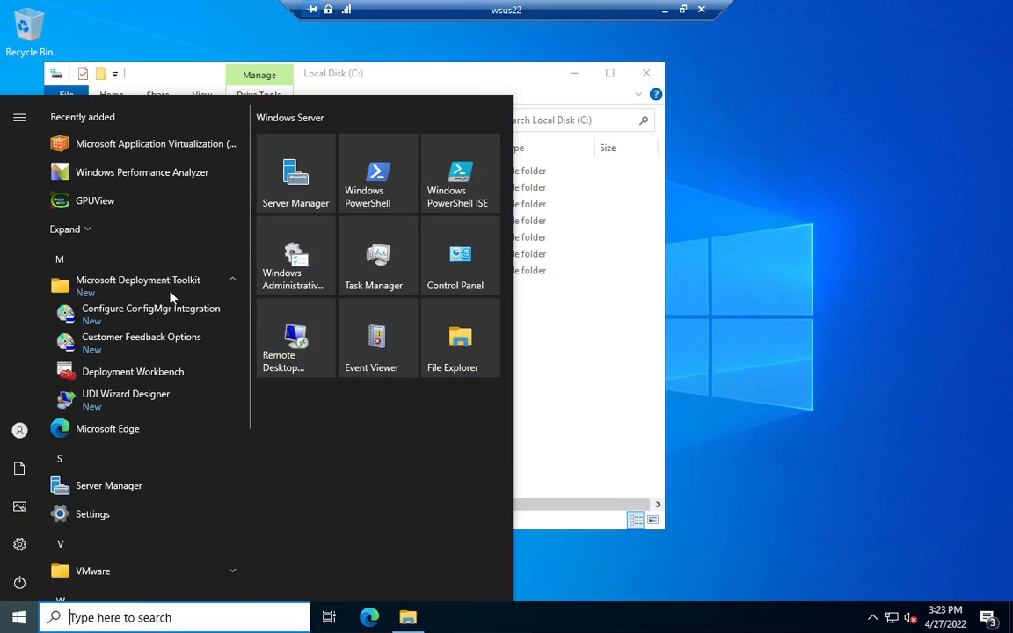
pyautogui.click(174, 371)
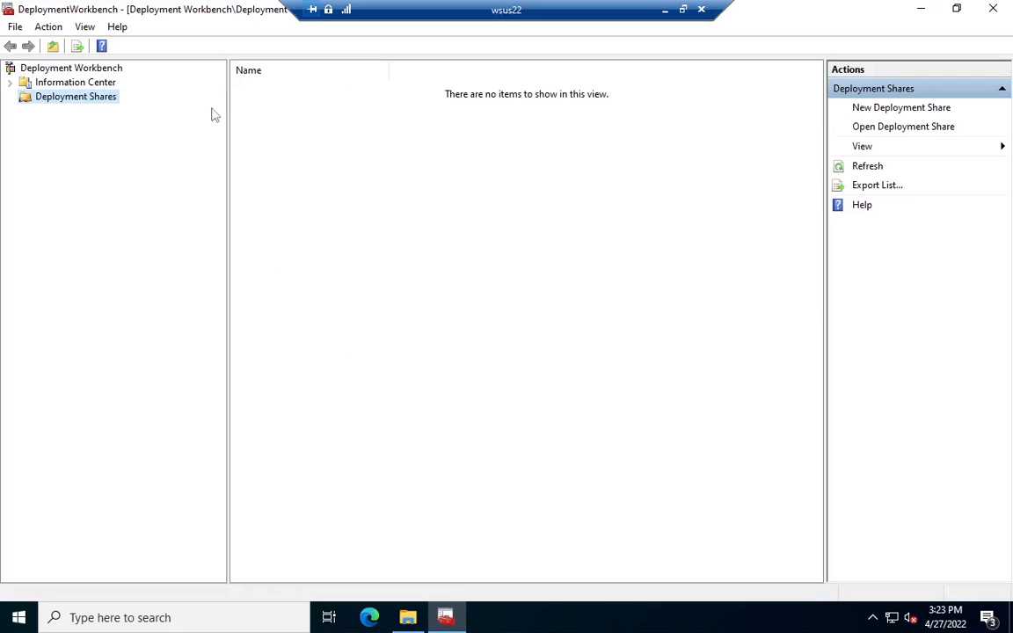
# Step: Enable advanced sharing for the C:\DeploymentShare folder with the share name DeploymentShare$
pyautogui.click(409, 618)
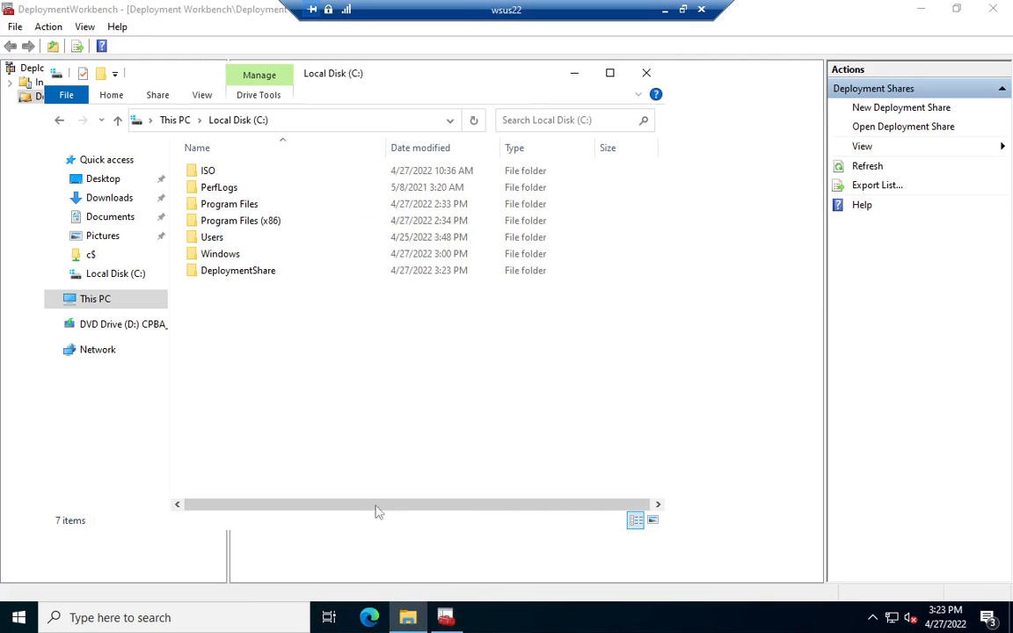
pyautogui.click(222, 274)
pyautogui.rightClick(223, 276)
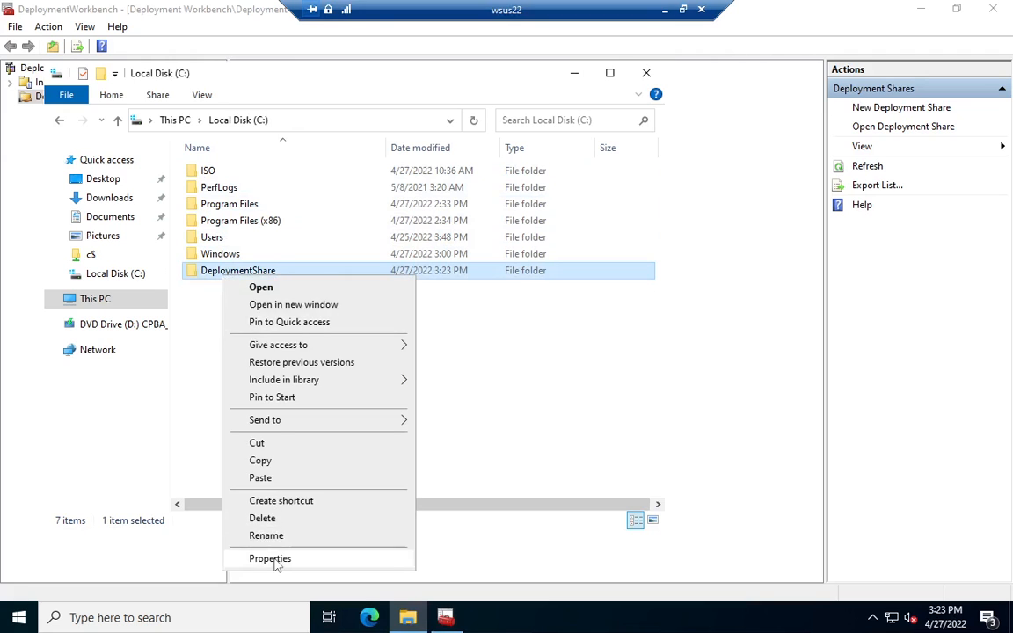
pyautogui.click(270, 559)
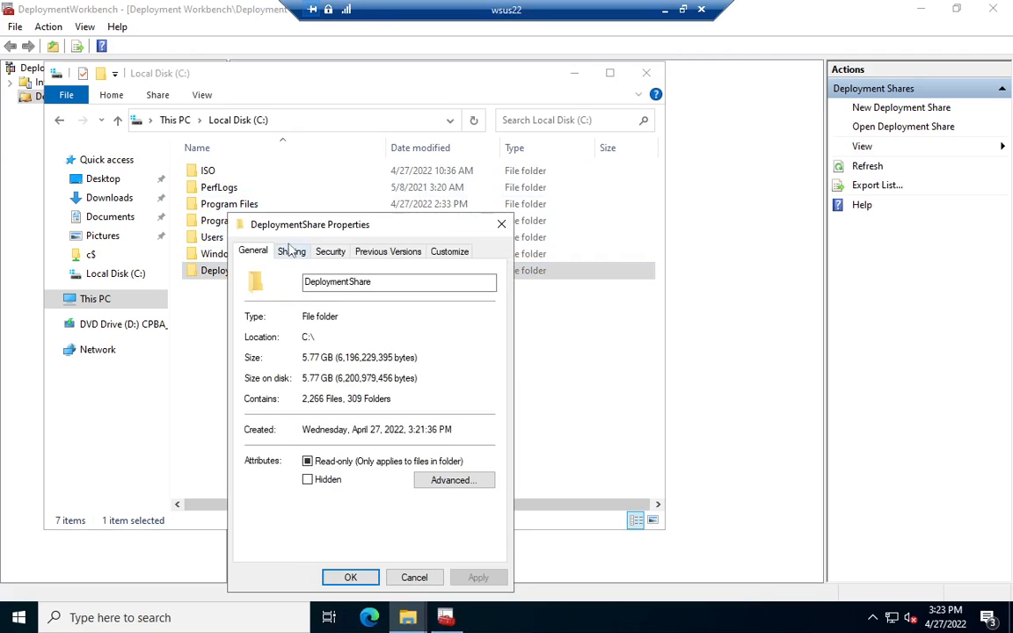
pyautogui.click(290, 252)
pyautogui.click(303, 438)
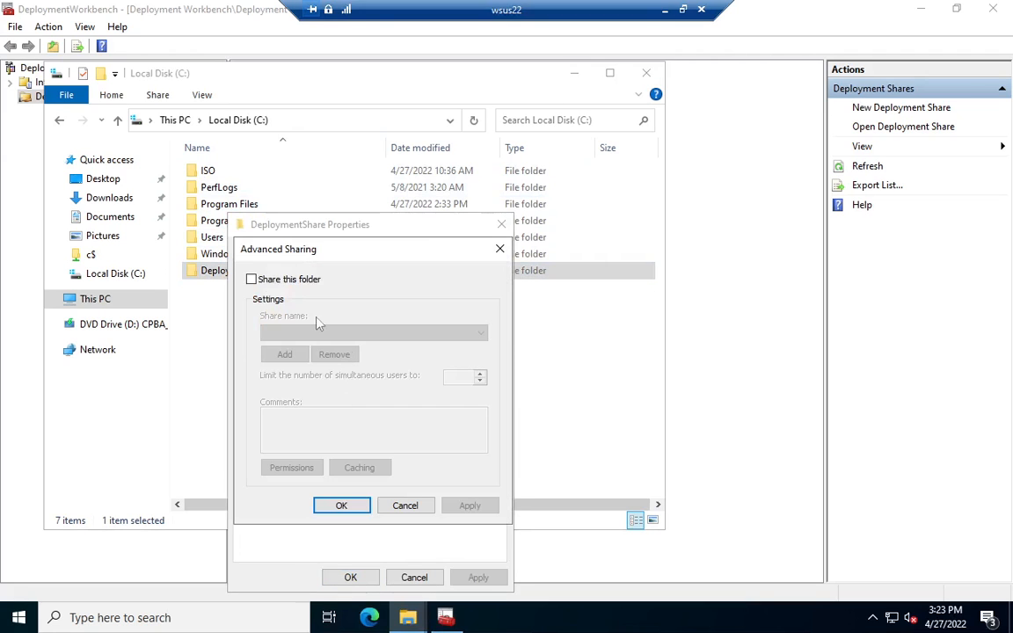
pyautogui.click(280, 280)
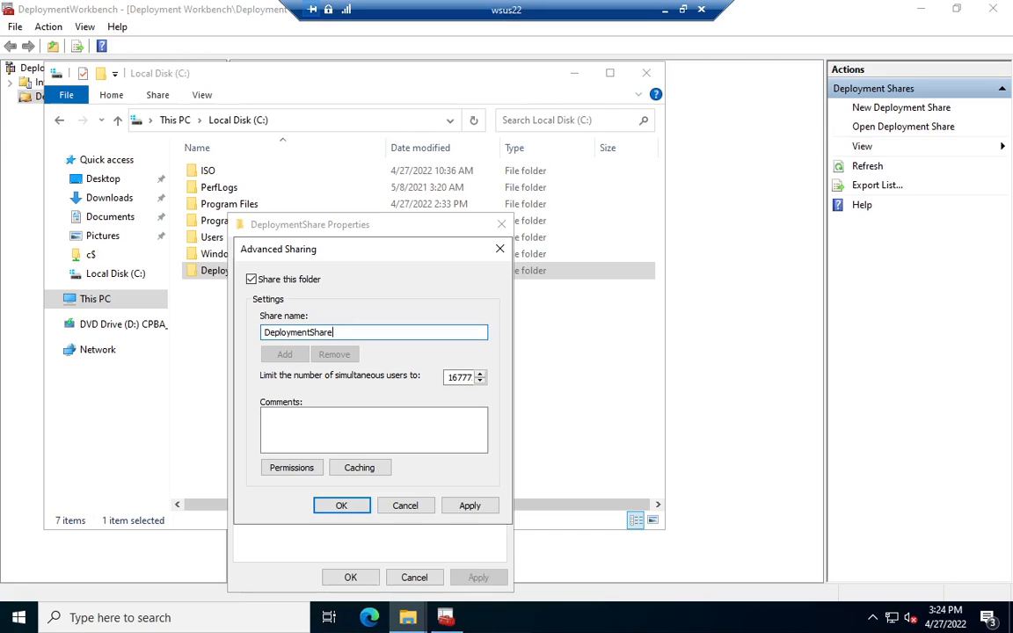
# Step: Remove Everyone from the DeploymentShare$ share permissions and add the local Administrators group from the WSUS22 location
pyautogui.click(290, 467)
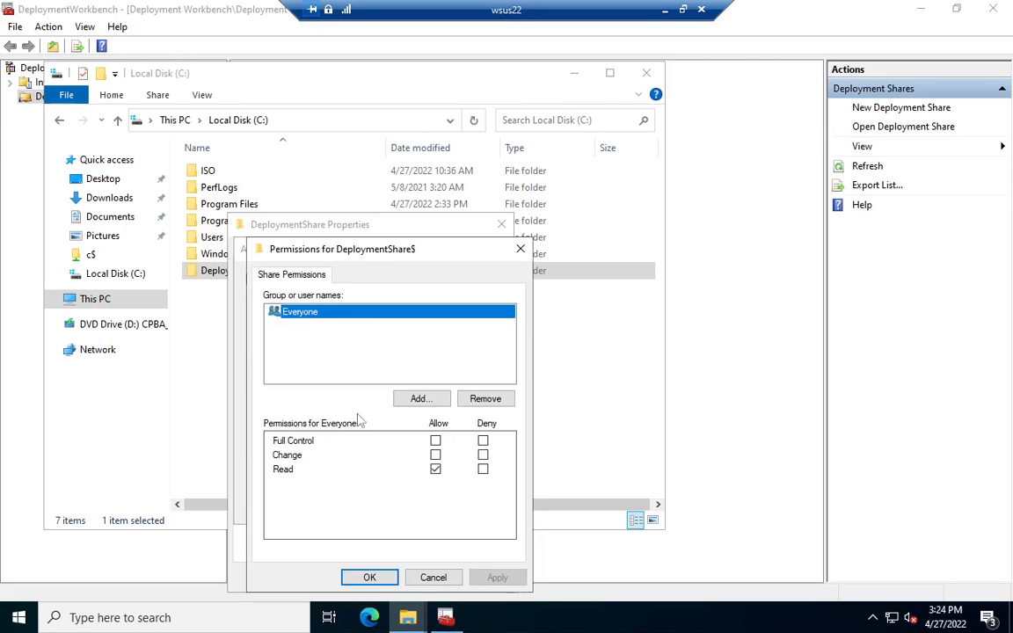
pyautogui.click(490, 401)
pyautogui.click(422, 399)
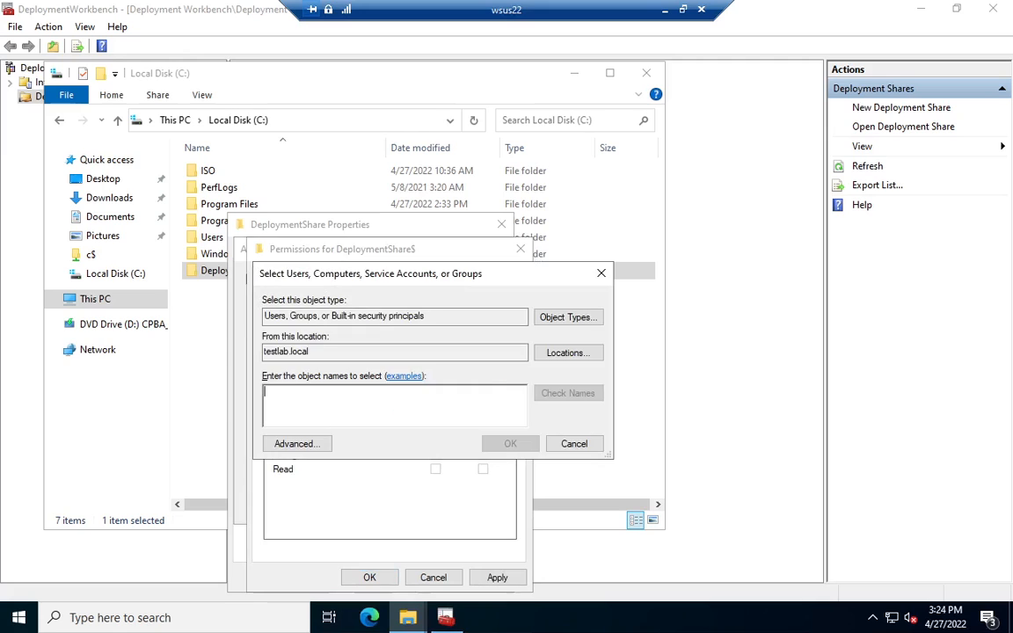
pyautogui.write('administrators')
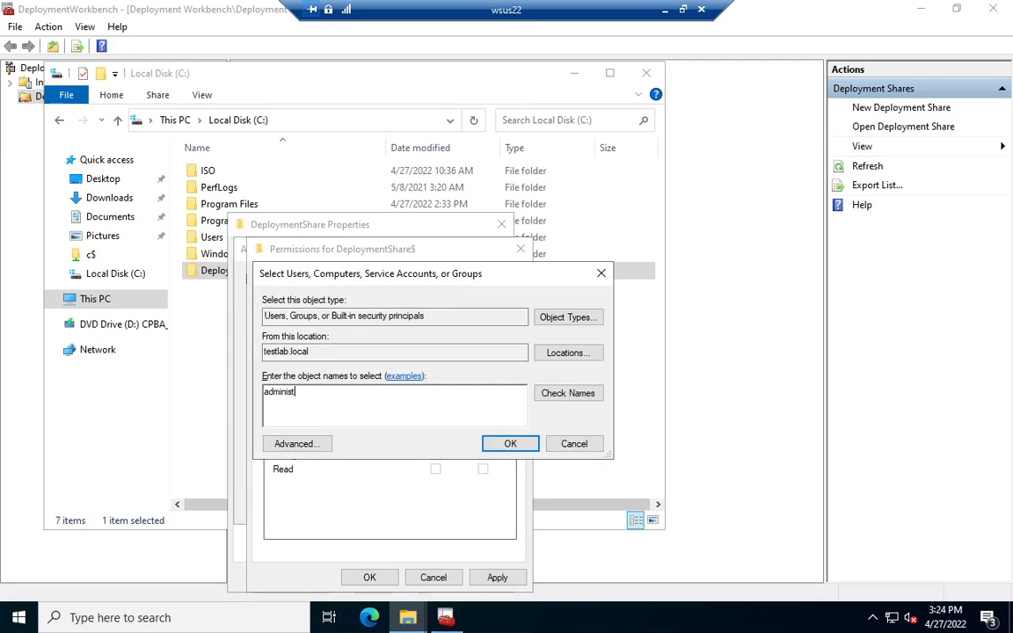
pyautogui.click(570, 353)
pyautogui.click(325, 364)
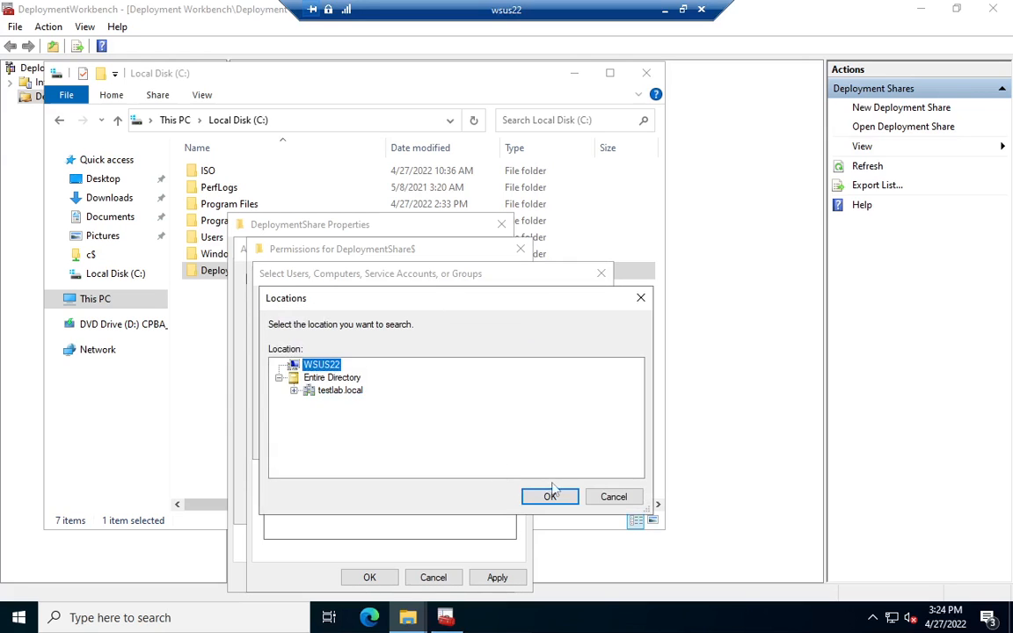
pyautogui.click(549, 496)
pyautogui.click(508, 444)
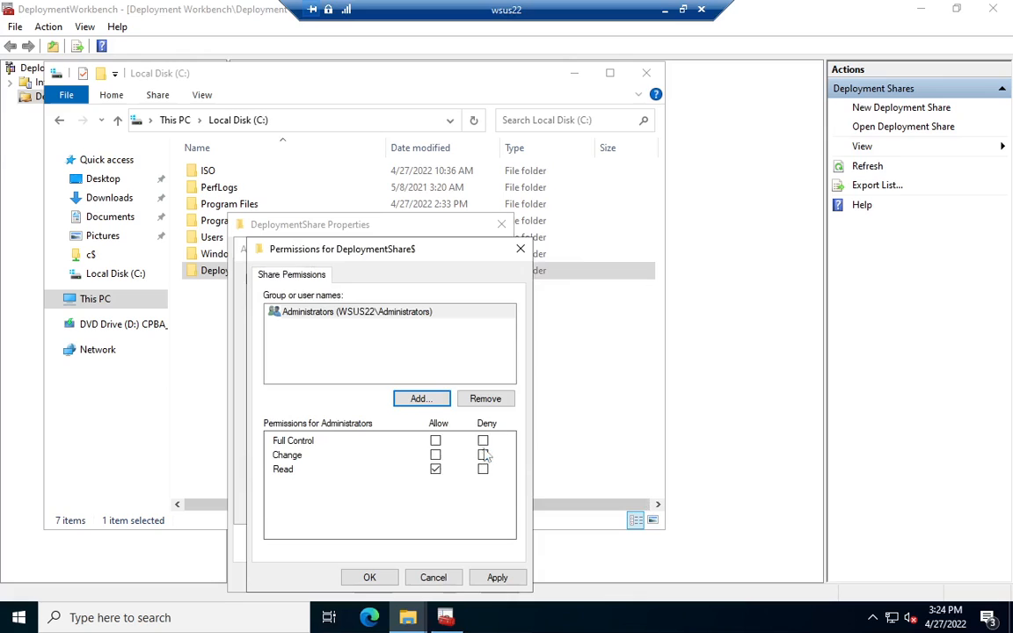
# Step: Allow Full Control and Change on the share for the WSUS22 Administrators group and apply the permissions
pyautogui.click(435, 455)
pyautogui.click(435, 440)
pyautogui.click(495, 579)
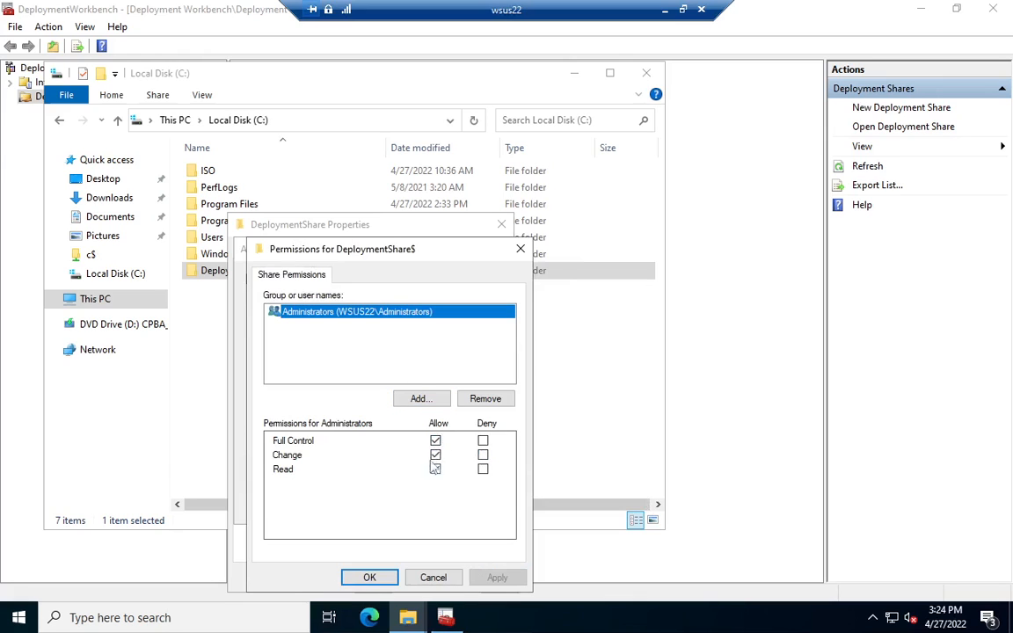
# Step: Add the mdt account from the testlab.local domain to the DeploymentShare$ share permissions
pyautogui.click(421, 399)
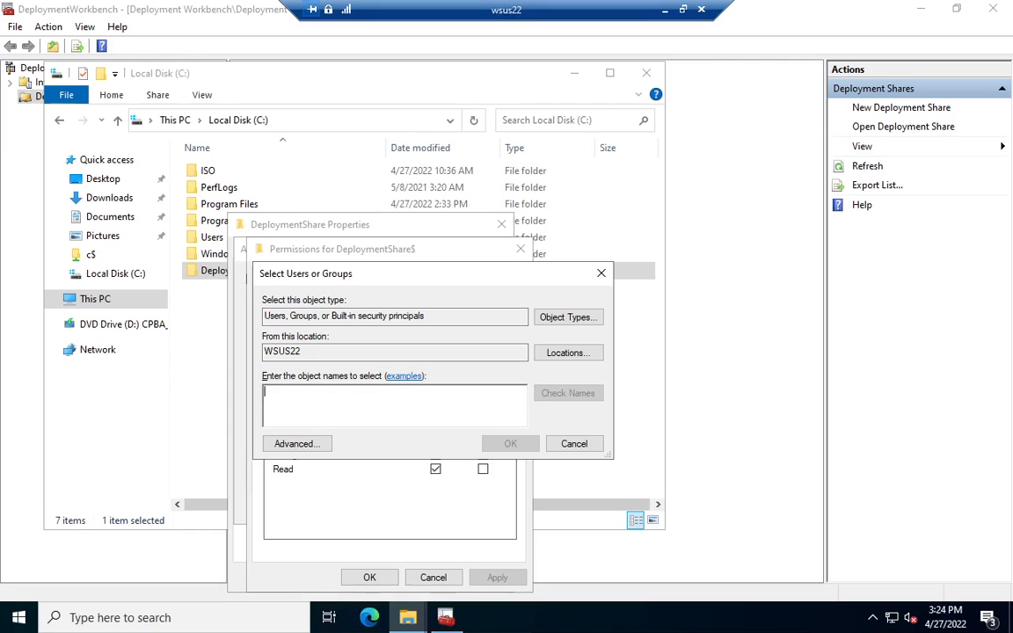
pyautogui.write('mdt')
pyautogui.press('Return')
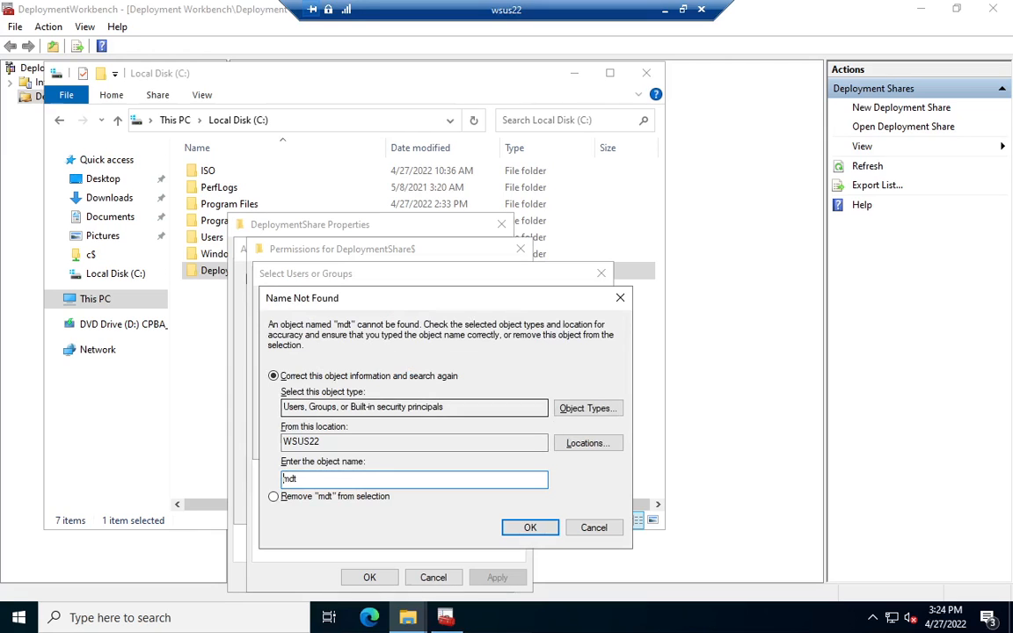
pyautogui.click(585, 442)
pyautogui.click(286, 402)
pyautogui.click(339, 414)
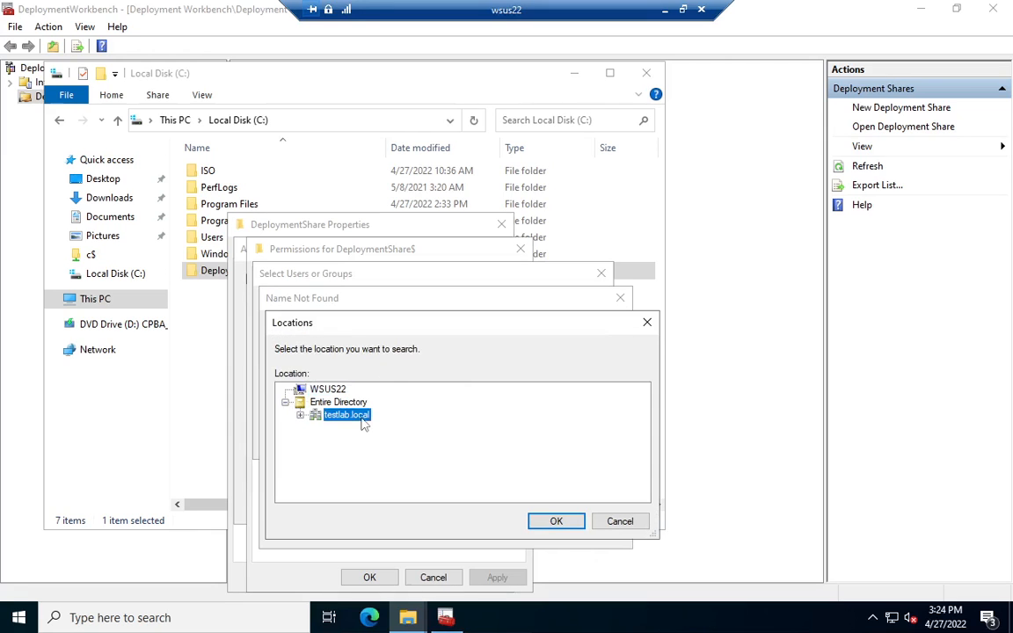
pyautogui.click(556, 522)
pyautogui.click(518, 529)
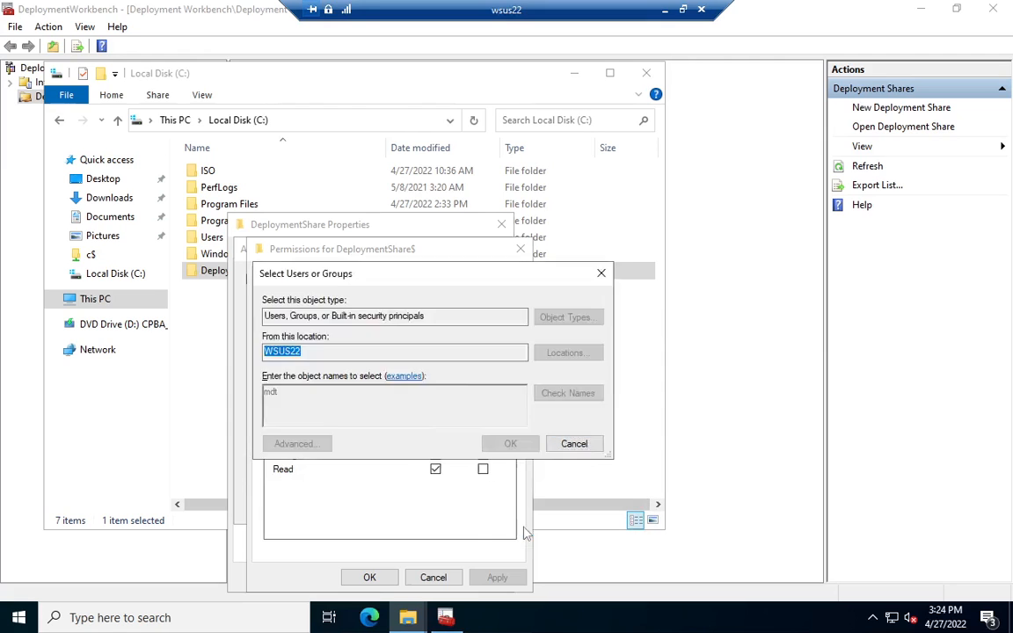
pyautogui.click(512, 444)
# Step: Allow Full Control and Change on the share for the mdt account, apply, and confirm the advanced sharing settings
pyautogui.click(435, 454)
pyautogui.click(436, 441)
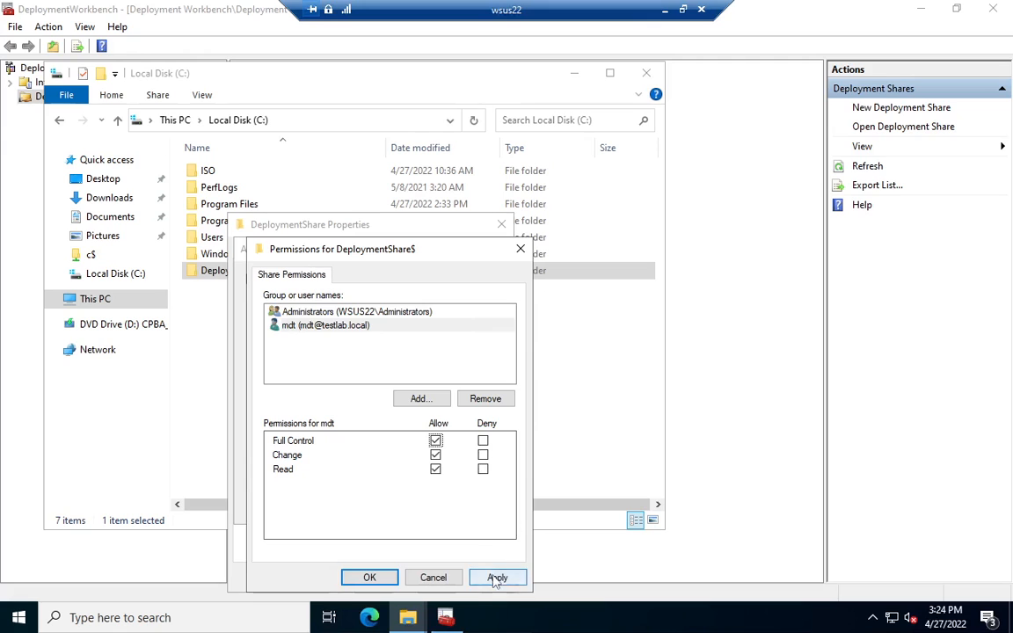
pyautogui.click(494, 577)
pyautogui.click(387, 577)
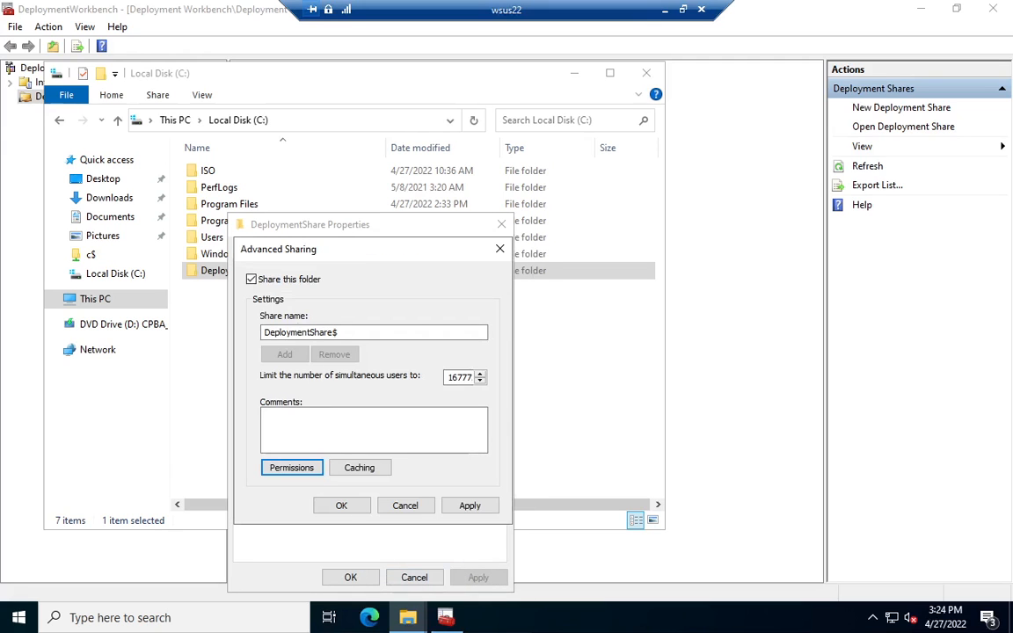
pyautogui.click(338, 505)
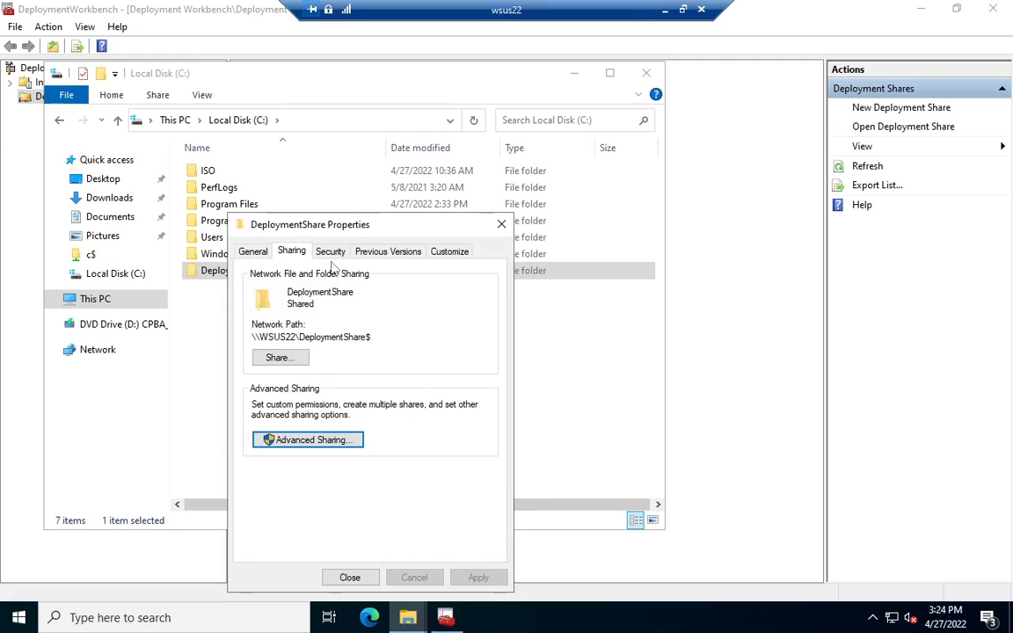
# Step: Disable inheritance in the advanced security settings of C:\DeploymentShare, converting the inherited permissions into explicit ones
pyautogui.click(328, 251)
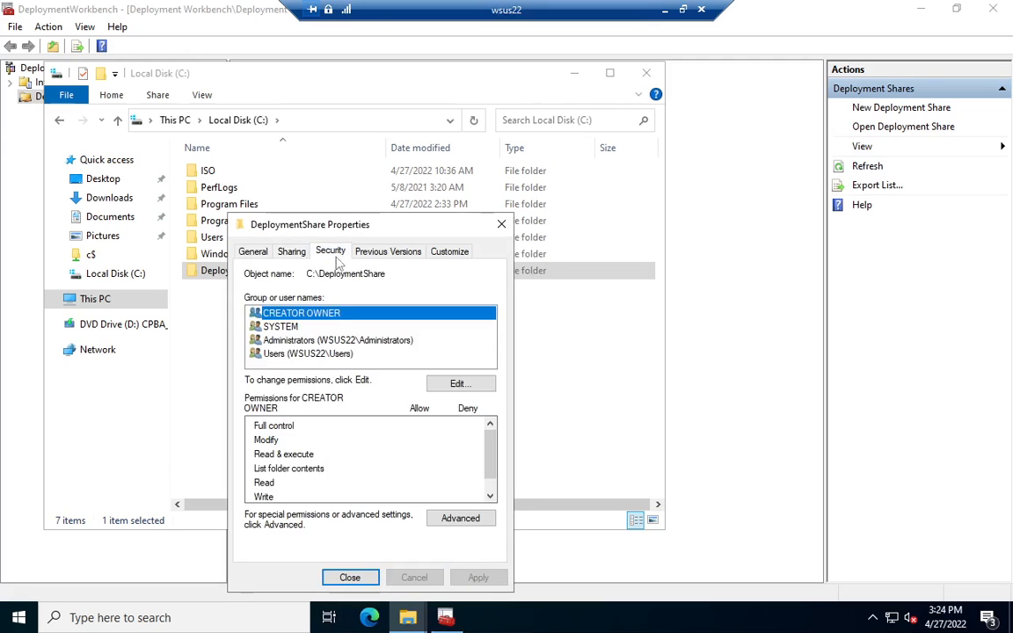
pyautogui.click(450, 520)
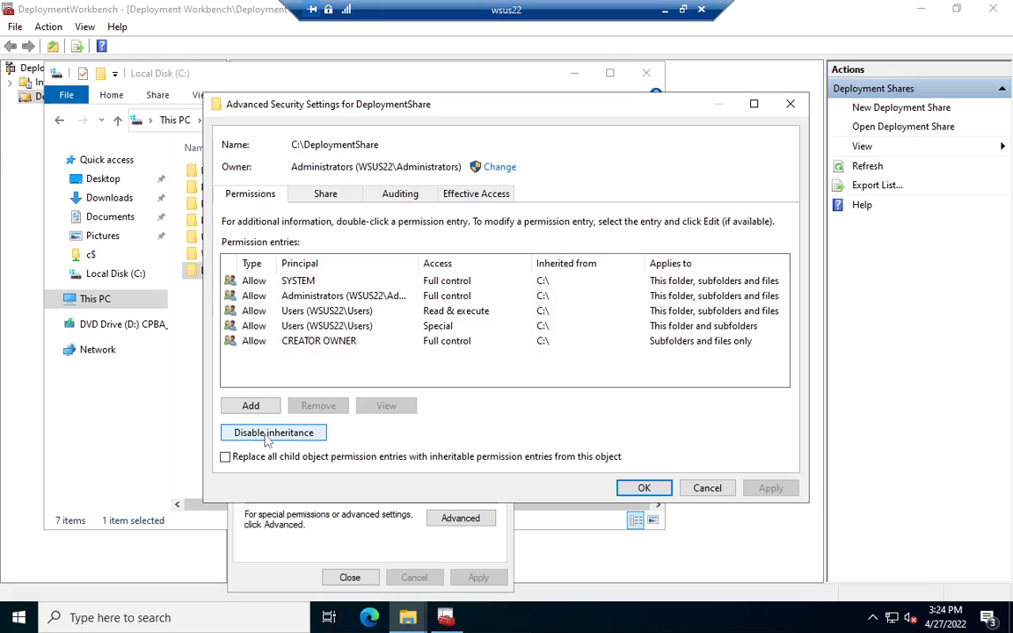
pyautogui.click(273, 433)
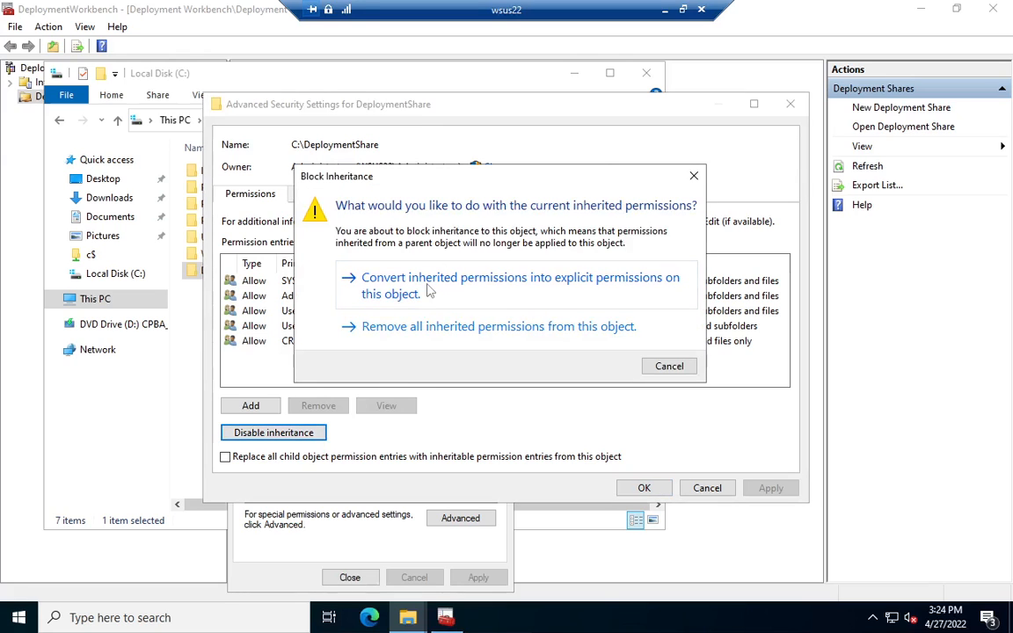
pyautogui.click(429, 293)
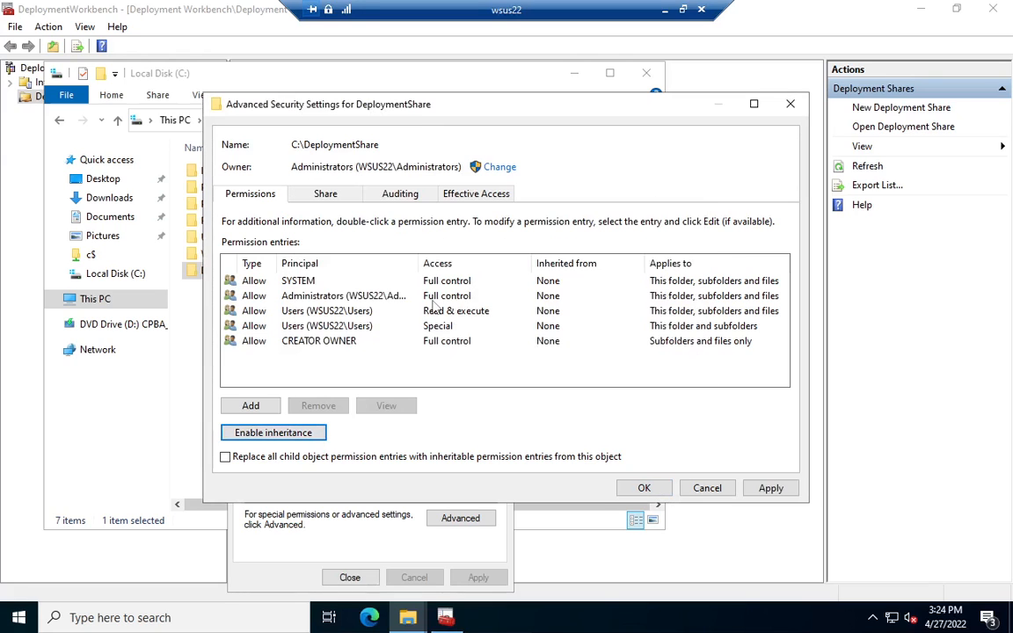
# Step: Remove both Users entries and the CREATOR OWNER entry from the DeploymentShare folder's permission entries
pyautogui.click(295, 311)
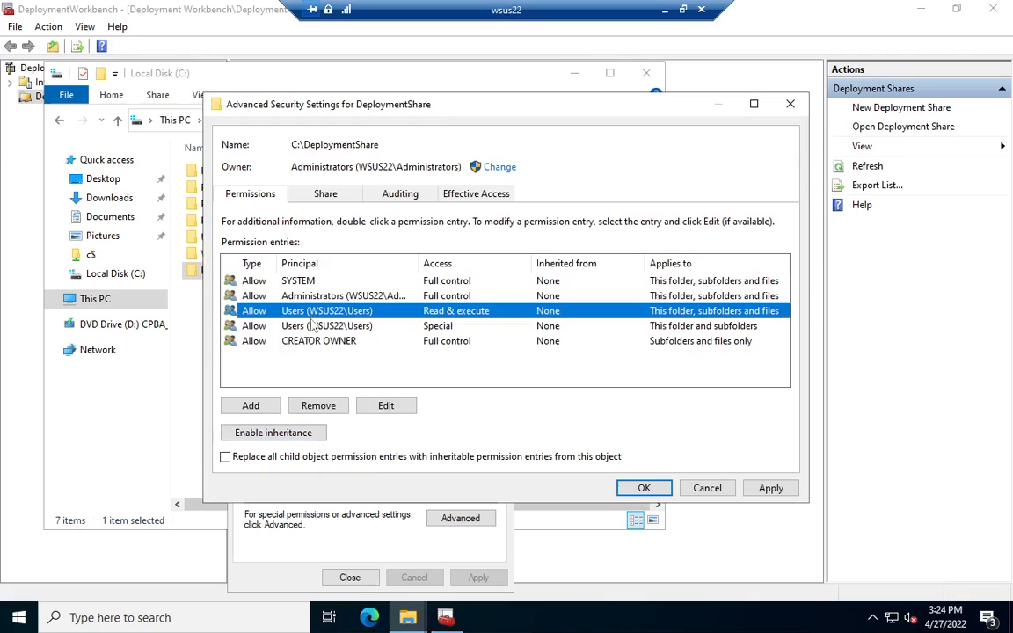
pyautogui.click(321, 406)
pyautogui.click(290, 311)
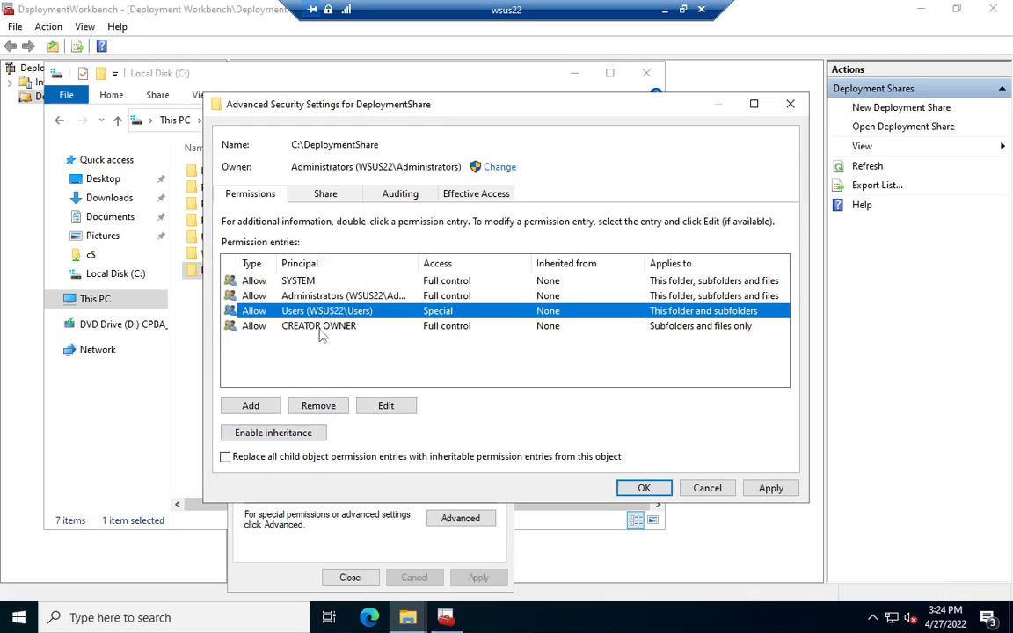
pyautogui.click(337, 405)
pyautogui.click(320, 312)
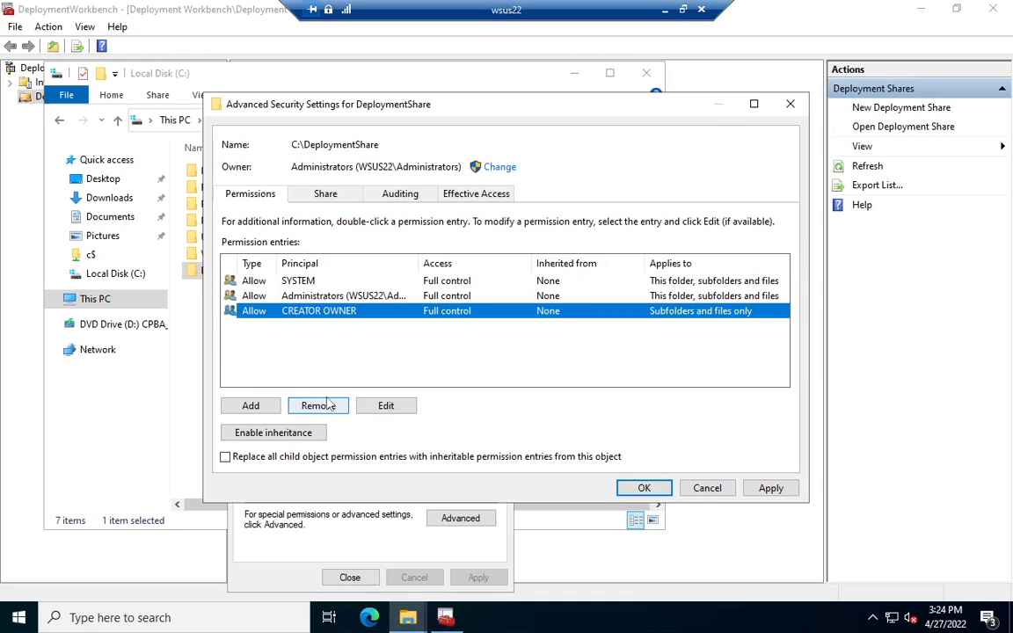
pyautogui.click(321, 405)
# Step: Add a Full control permission entry for the mdt account on the DeploymentShare folder, apply it and close the folder's properties
pyautogui.click(252, 407)
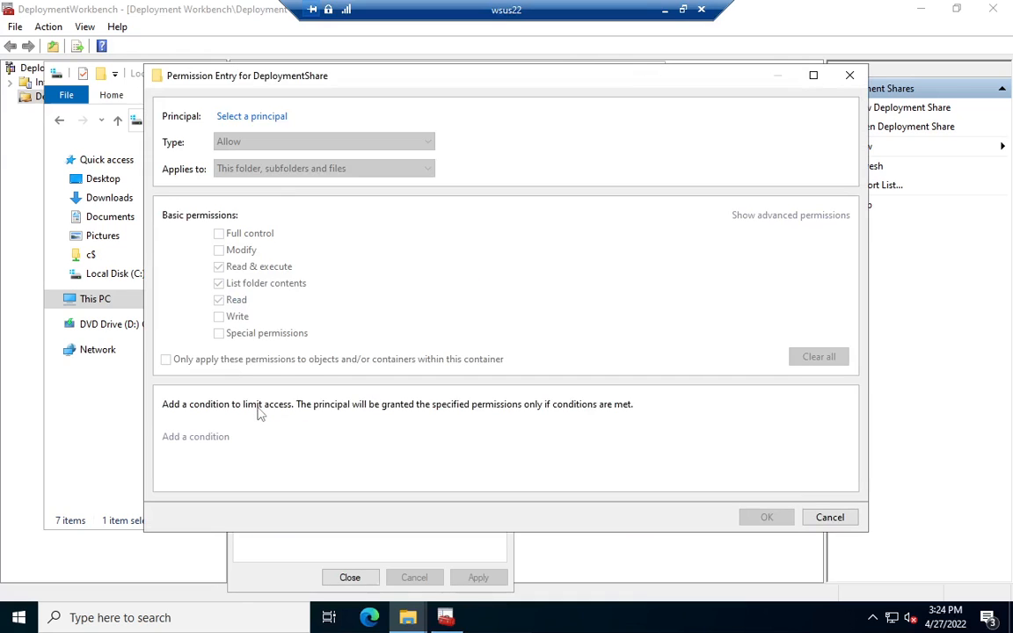
pyautogui.click(252, 116)
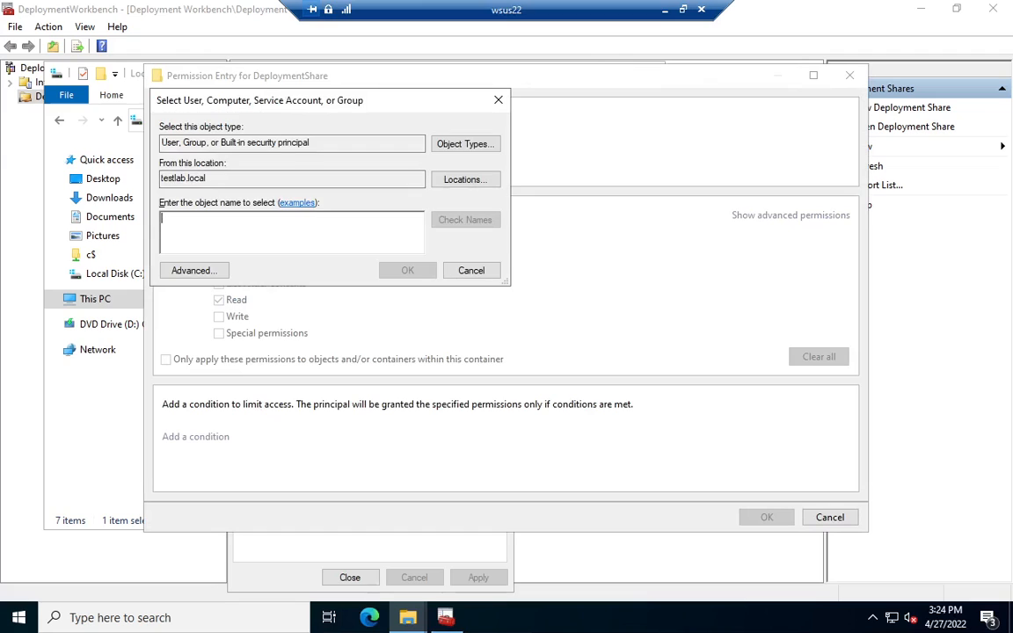
pyautogui.write('mdt')
pyautogui.press('Return')
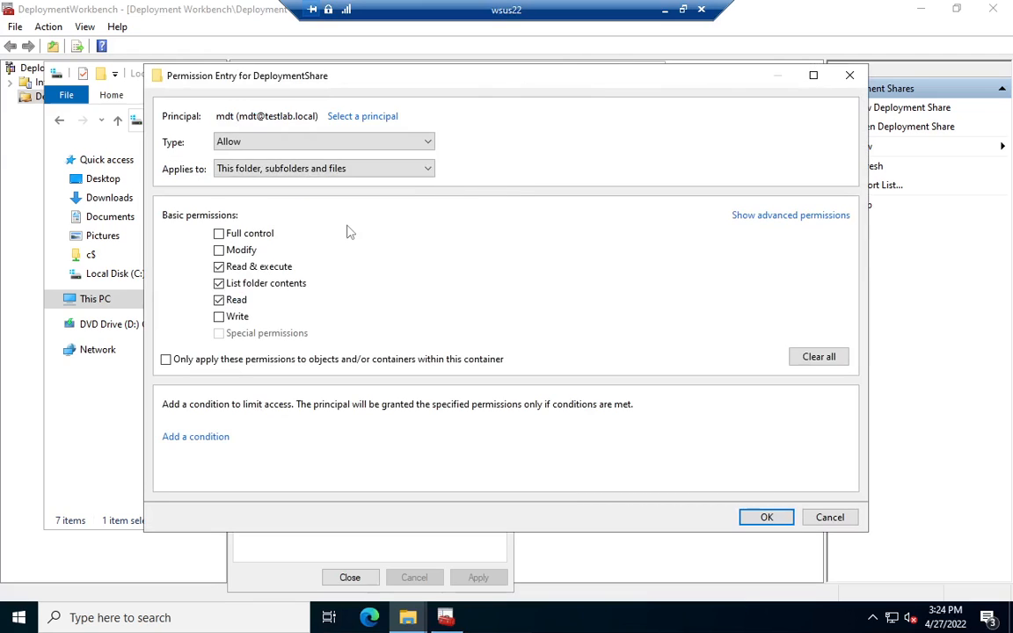
pyautogui.click(261, 235)
pyautogui.click(767, 517)
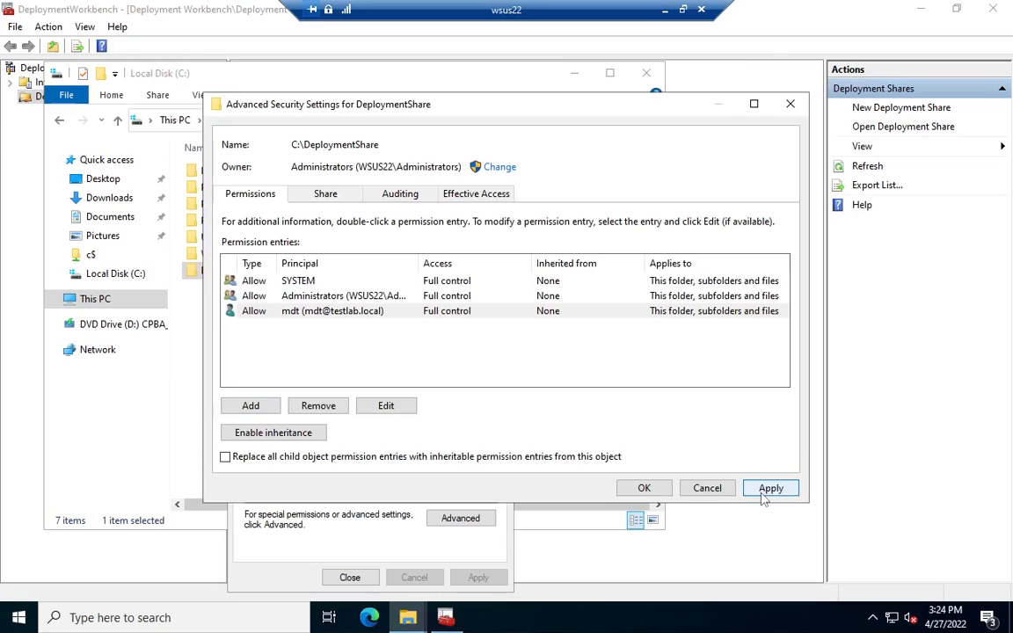
pyautogui.click(763, 490)
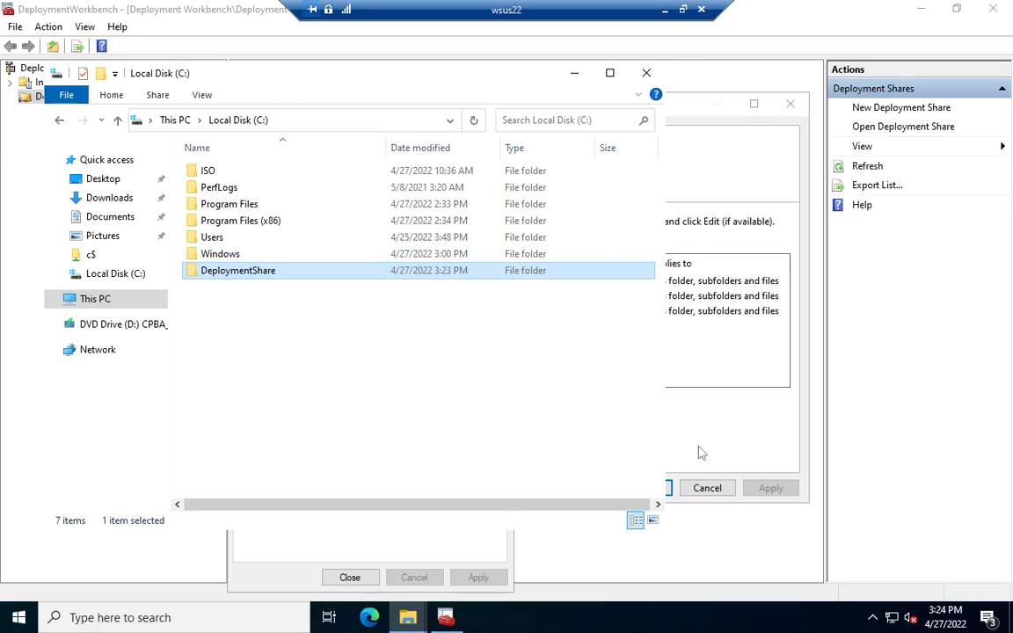
pyautogui.click(699, 451)
pyautogui.click(645, 488)
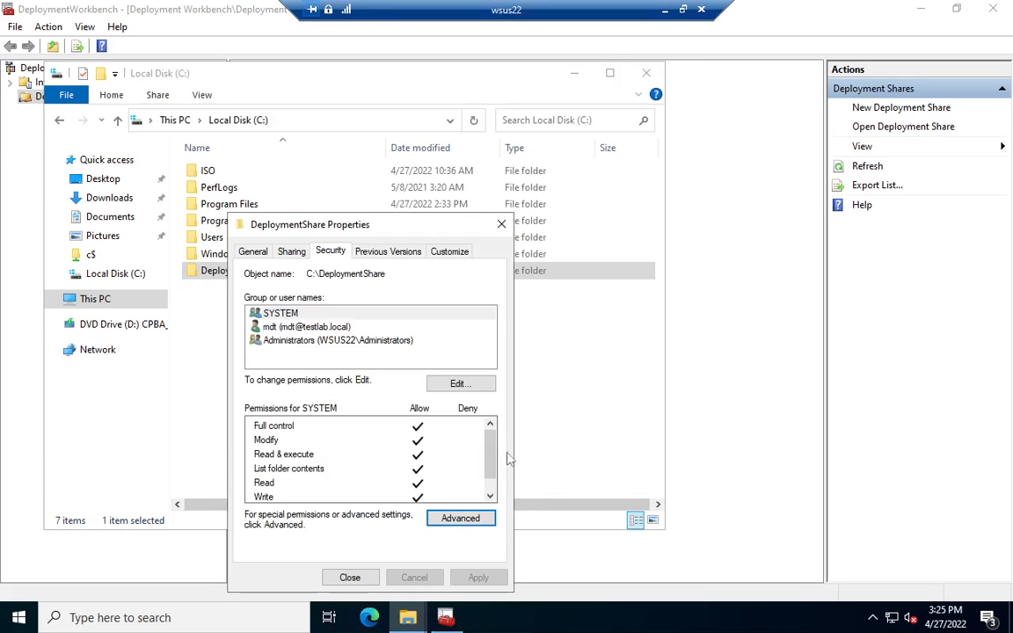
pyautogui.click(303, 327)
pyautogui.click(349, 578)
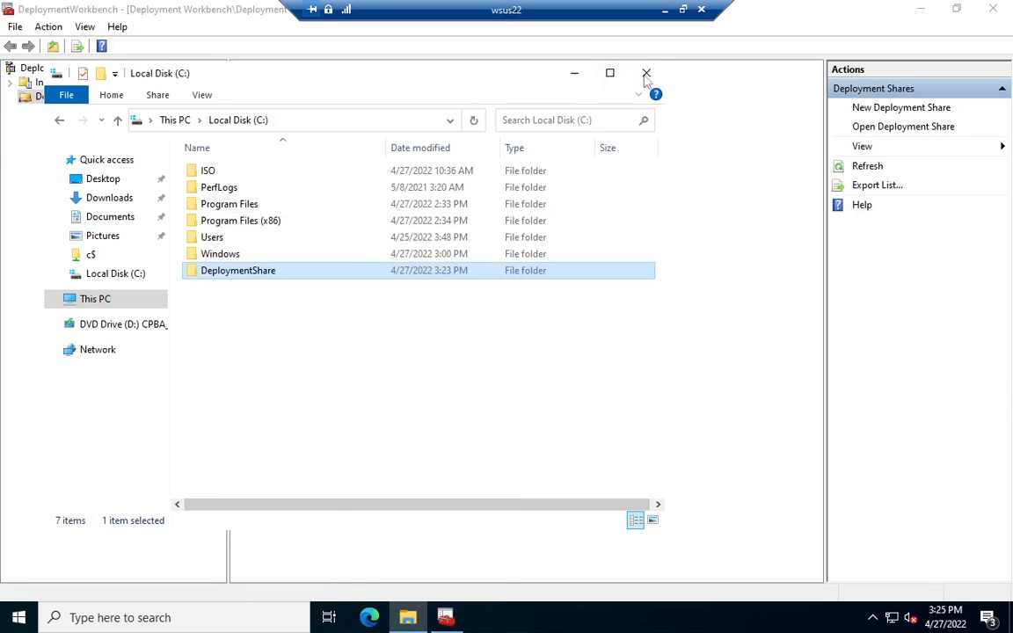
# Step: Open the existing C:\DeploymentShare deployment share in Deployment Workbench without upgrading its content, and expand its node in the tree
pyautogui.click(572, 75)
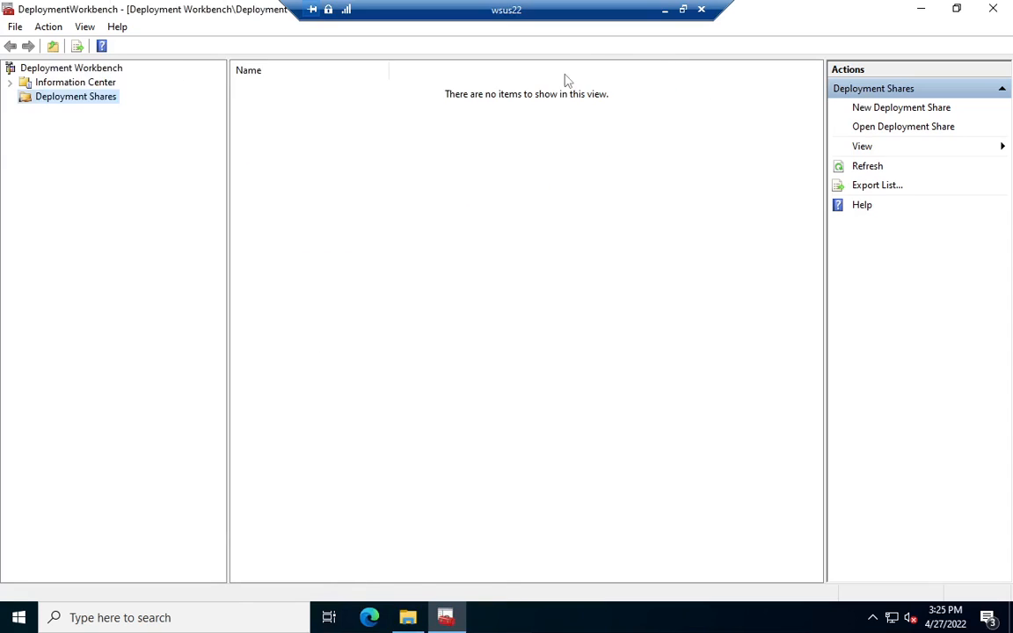
pyautogui.rightClick(49, 104)
pyautogui.click(79, 128)
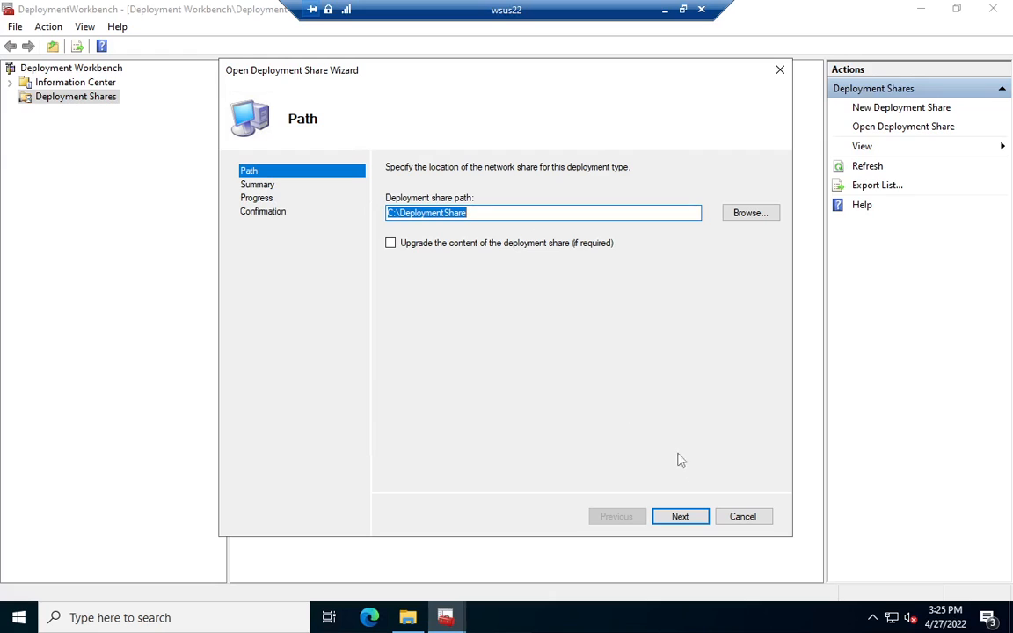
pyautogui.click(693, 521)
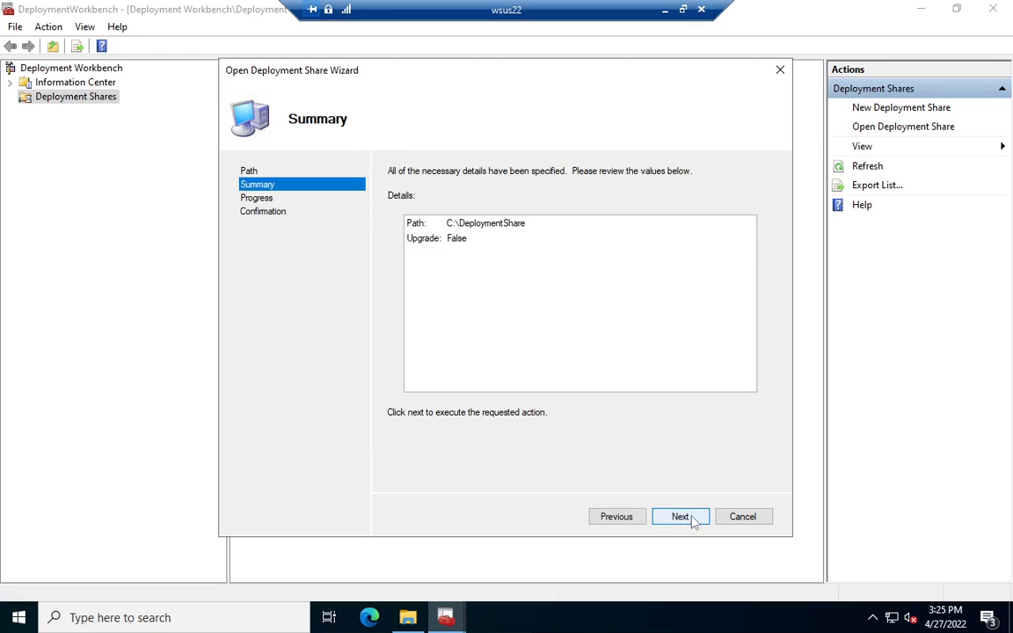
pyautogui.click(693, 521)
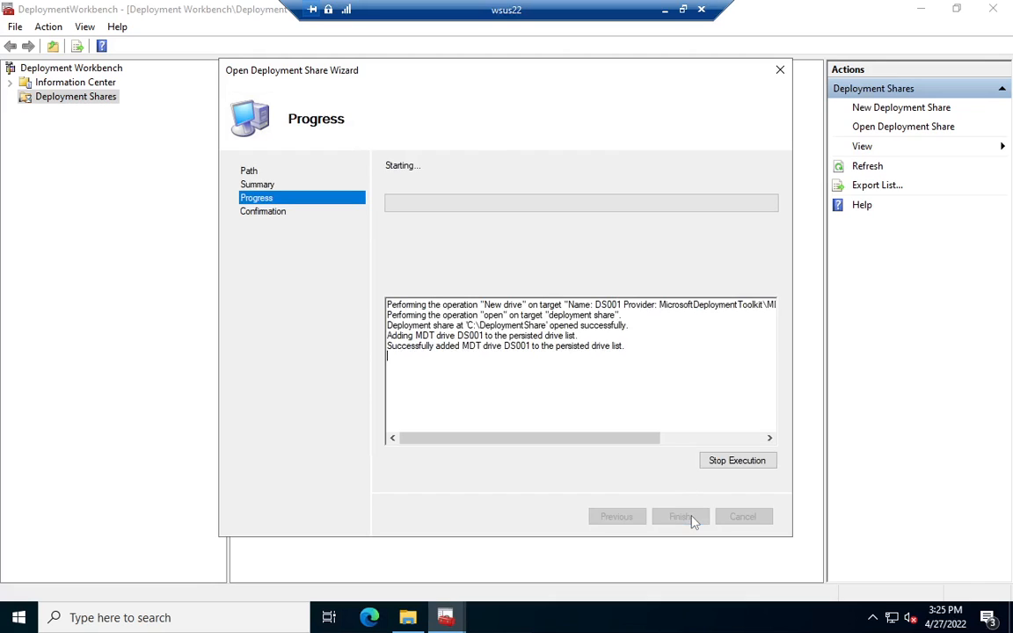
pyautogui.click(685, 518)
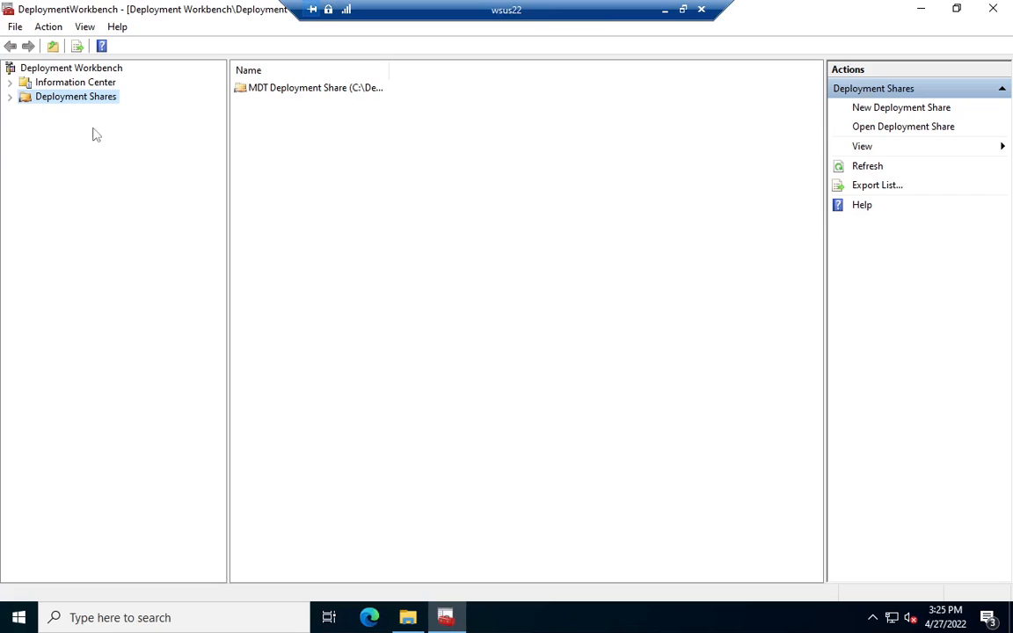
pyautogui.click(10, 97)
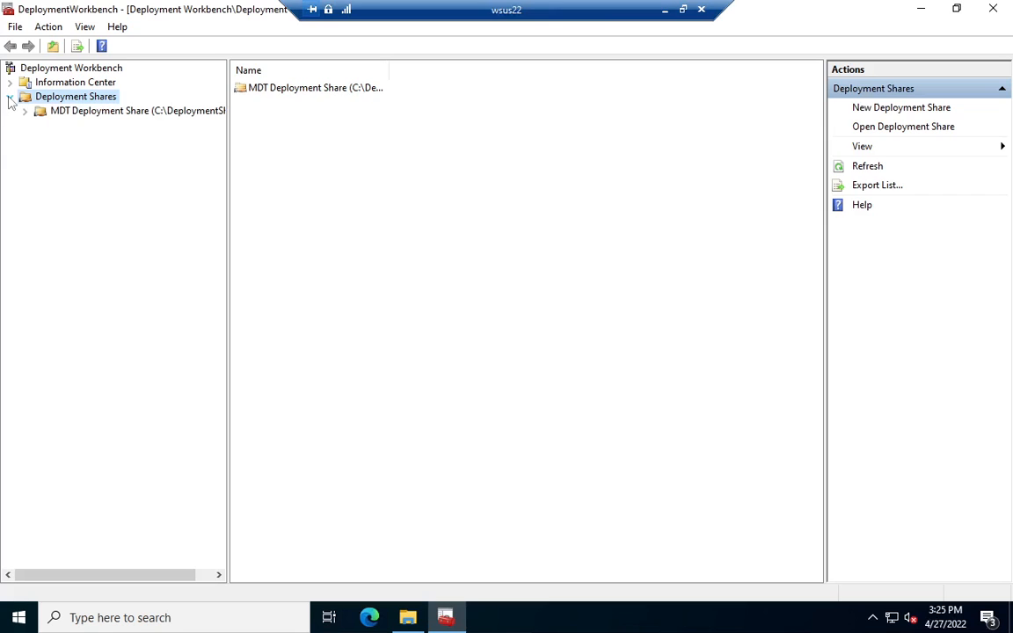
pyautogui.click(24, 111)
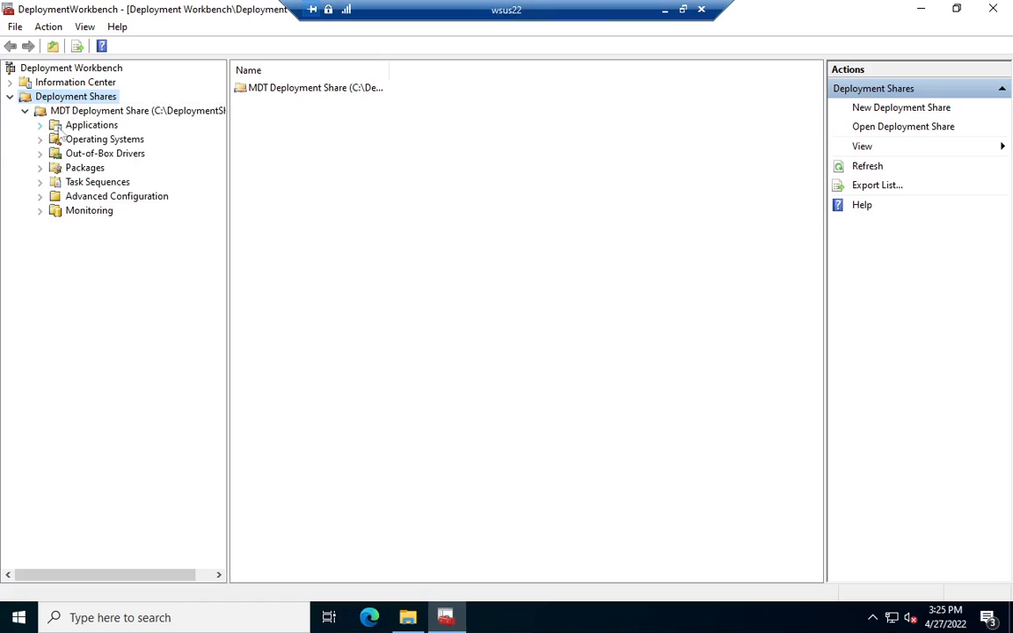
# Step: Review the migrated share's Applications, Task Sequences, Operating Systems and Out-of-Box Drivers
pyautogui.click(70, 125)
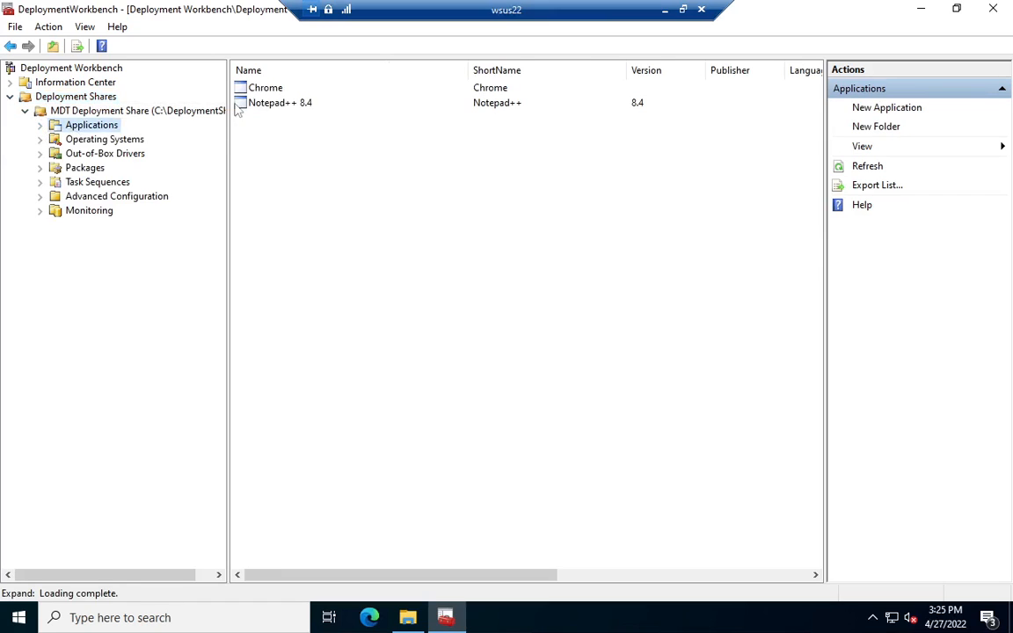
pyautogui.click(106, 183)
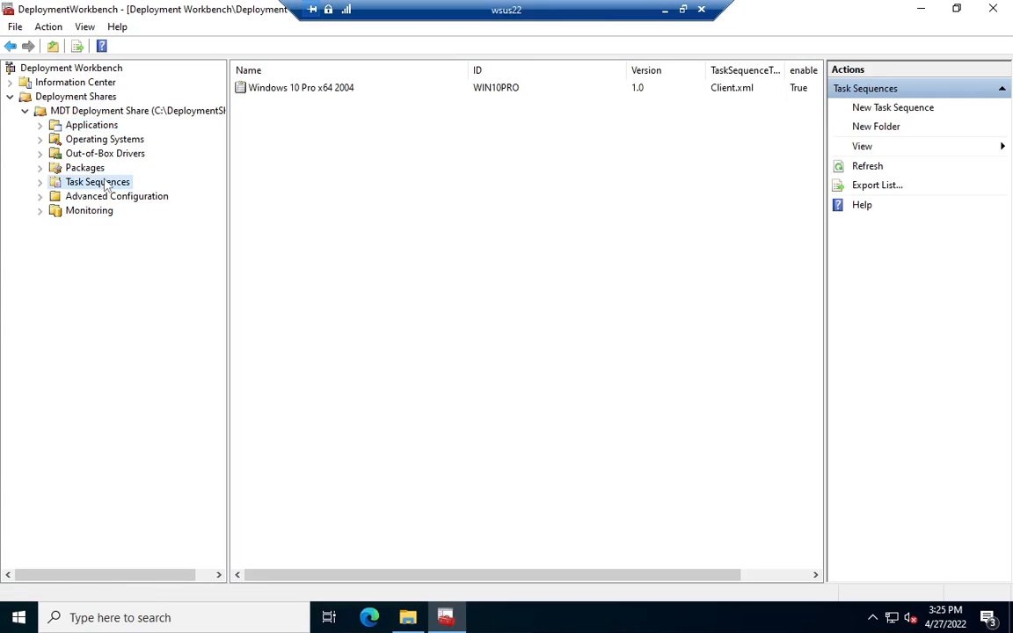
pyautogui.click(102, 140)
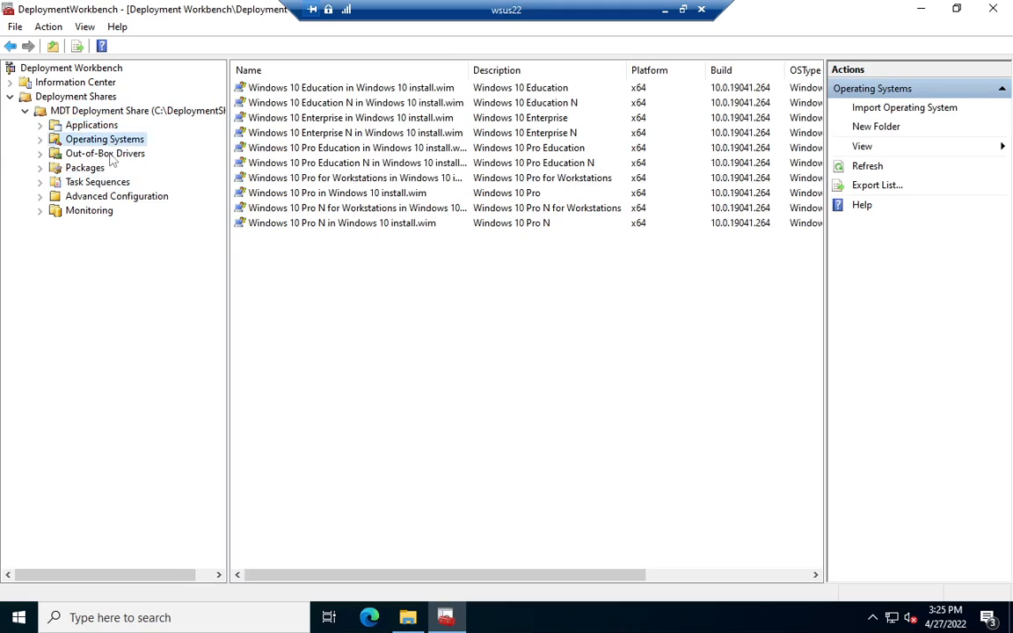
pyautogui.click(105, 154)
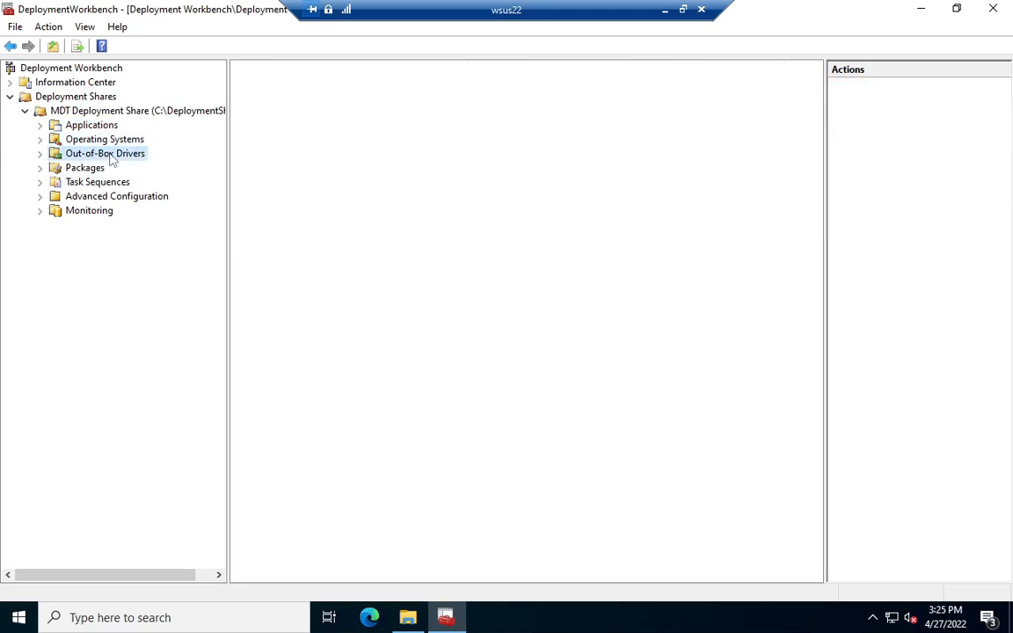
# Step: Set the MDT Deployment Share's network (UNC) path to \\WSUS22\DeploymentShare$ in its properties and apply the change
pyautogui.click(89, 111)
pyautogui.rightClick(92, 110)
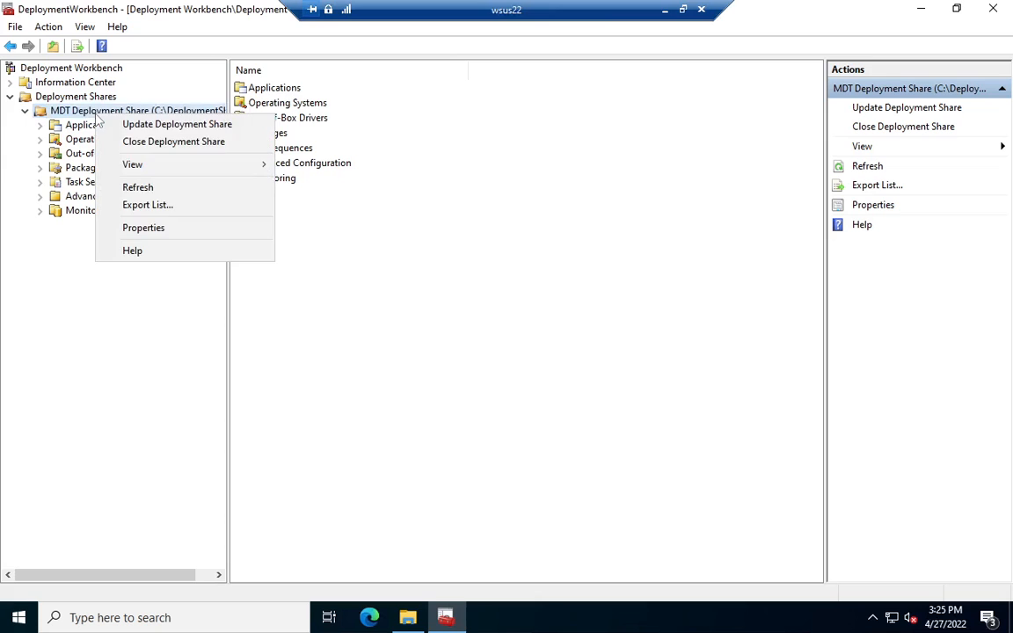
pyautogui.click(138, 228)
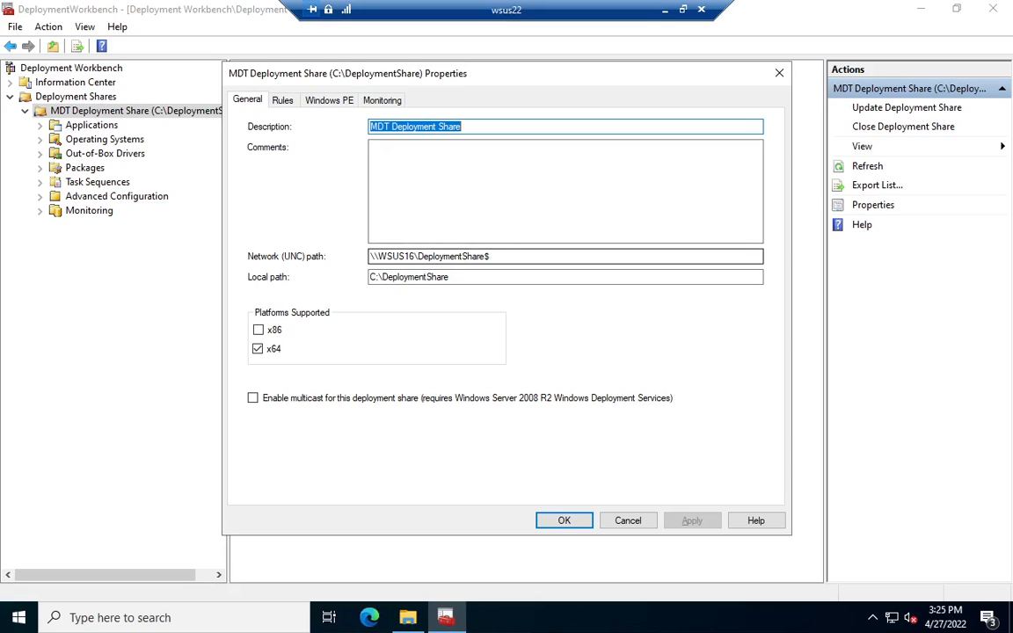
pyautogui.click(415, 257)
pyautogui.press('BackSpace')
pyautogui.press('BackSpace')
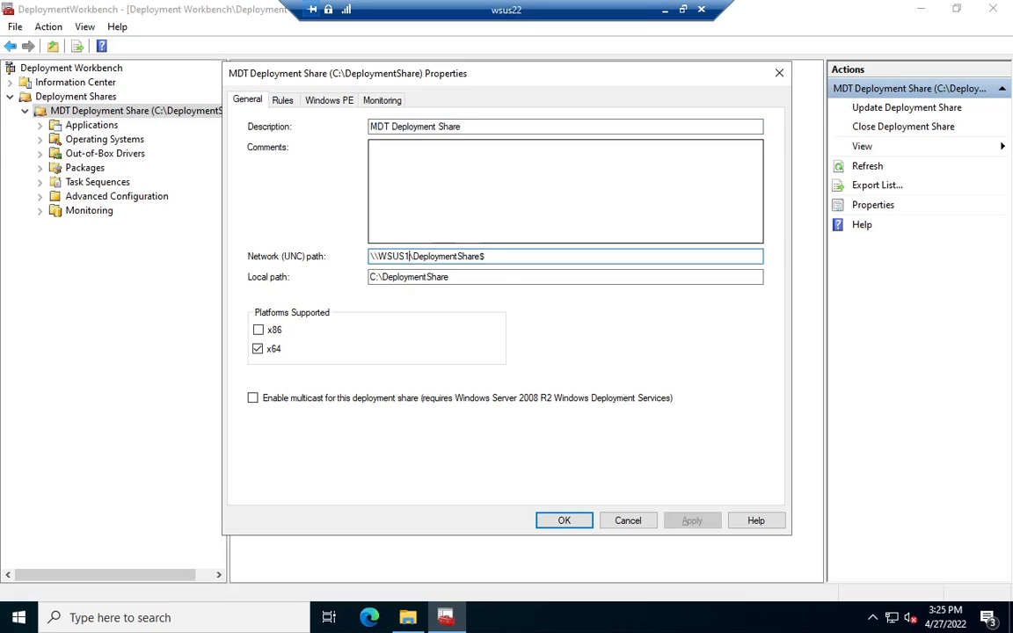
pyautogui.write('22')
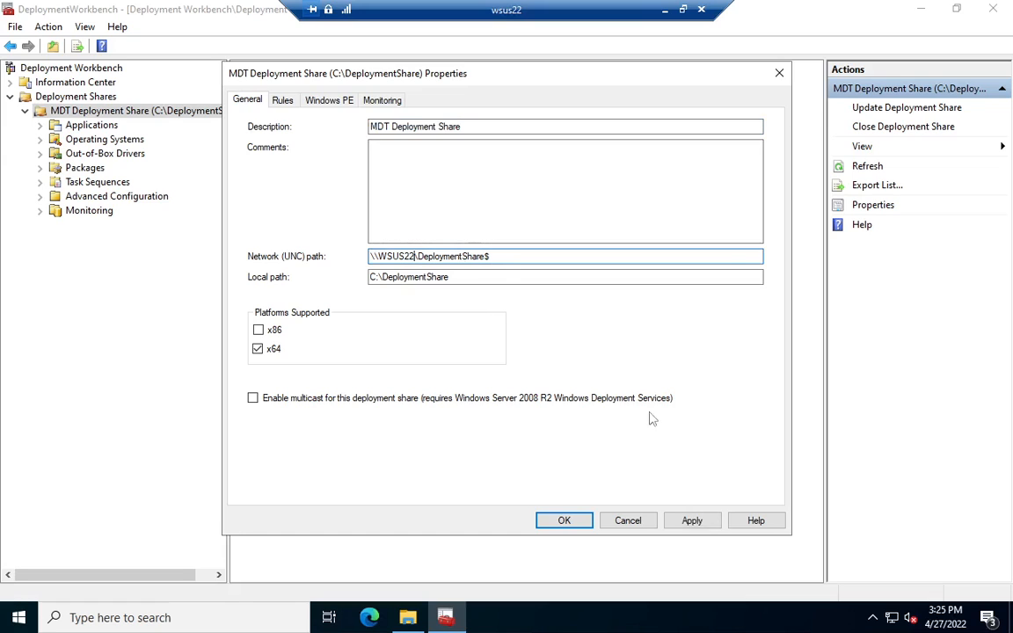
pyautogui.click(703, 525)
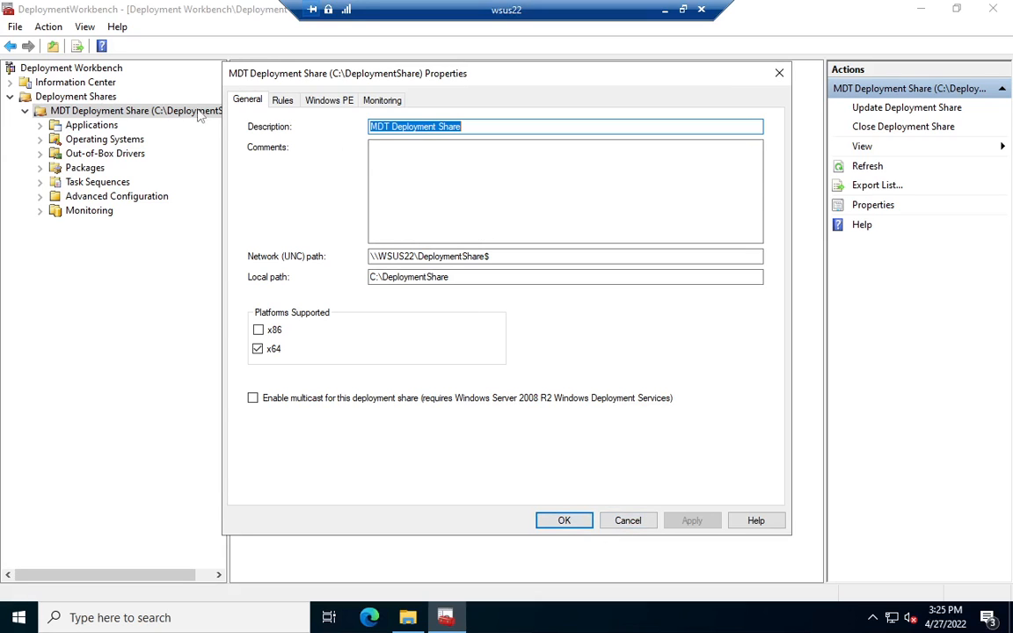
# Step: Change DeployRoot in the share's Bootstrap.ini to \\WSUS22\DeploymentShare$, save the file and close the share's properties
pyautogui.click(283, 101)
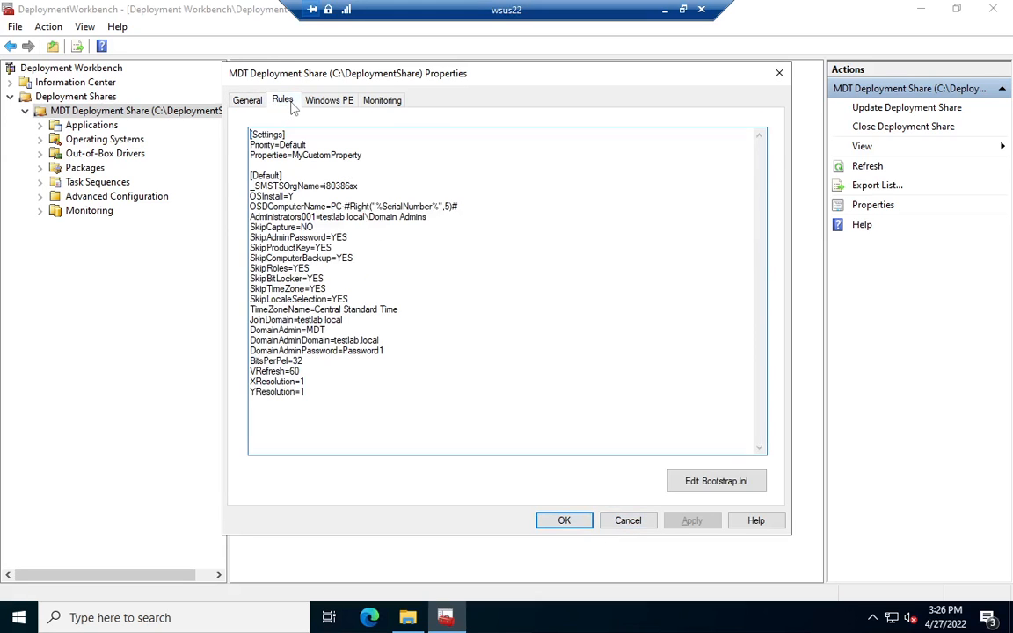
pyautogui.click(245, 103)
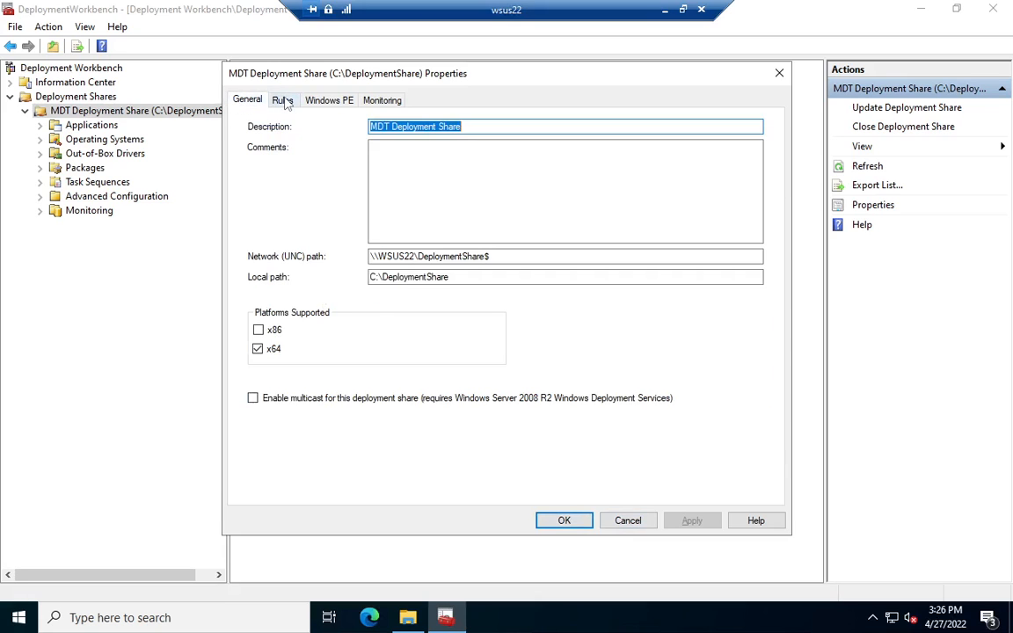
pyautogui.click(282, 100)
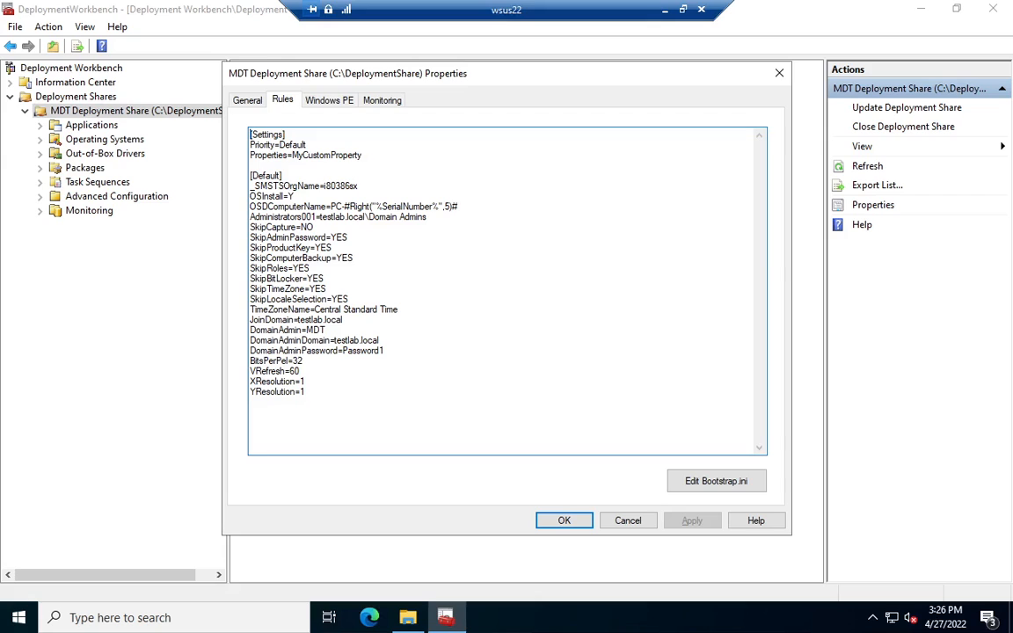
pyautogui.click(708, 481)
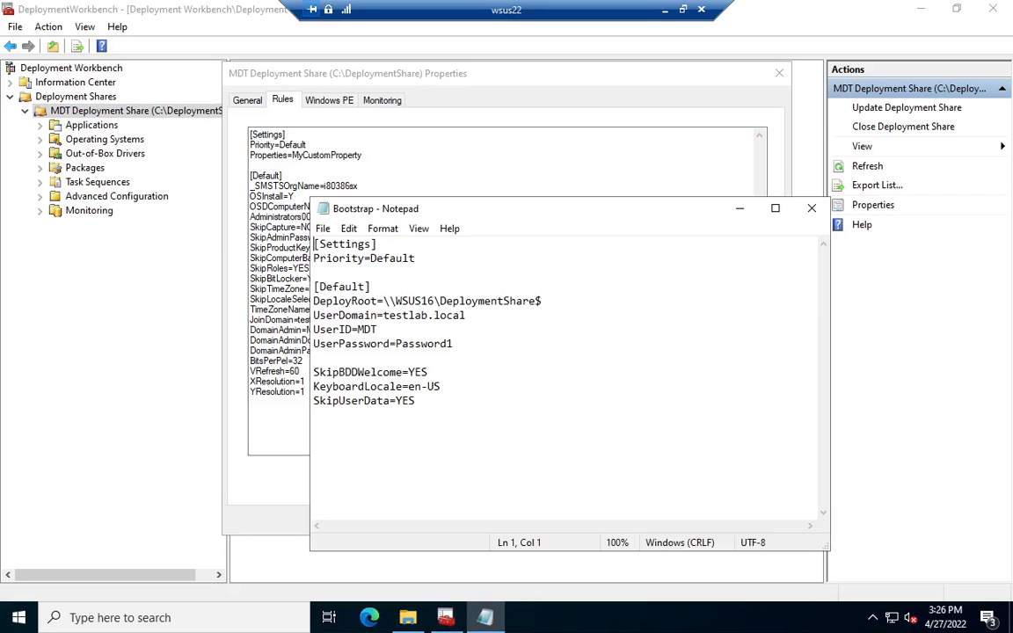
pyautogui.click(435, 302)
pyautogui.press('BackSpace')
pyautogui.press('BackSpace')
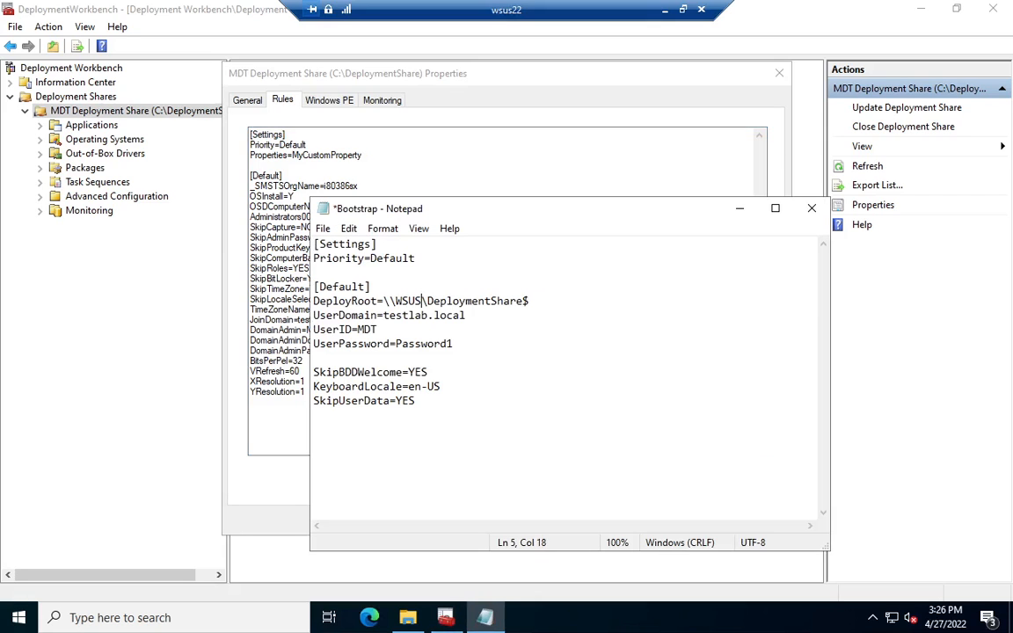
pyautogui.write('22')
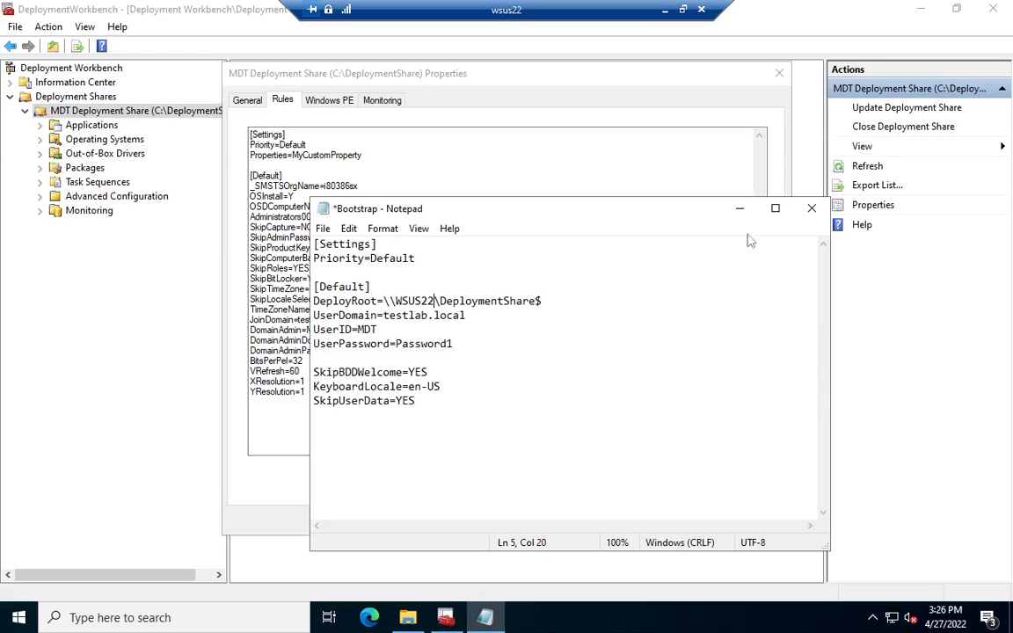
pyautogui.click(811, 208)
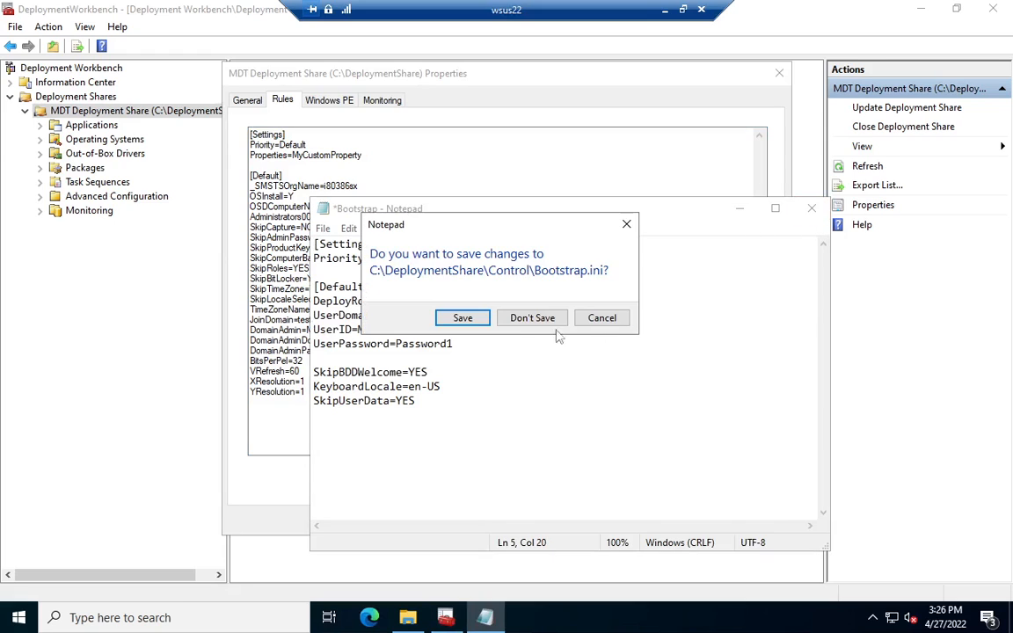
pyautogui.click(476, 320)
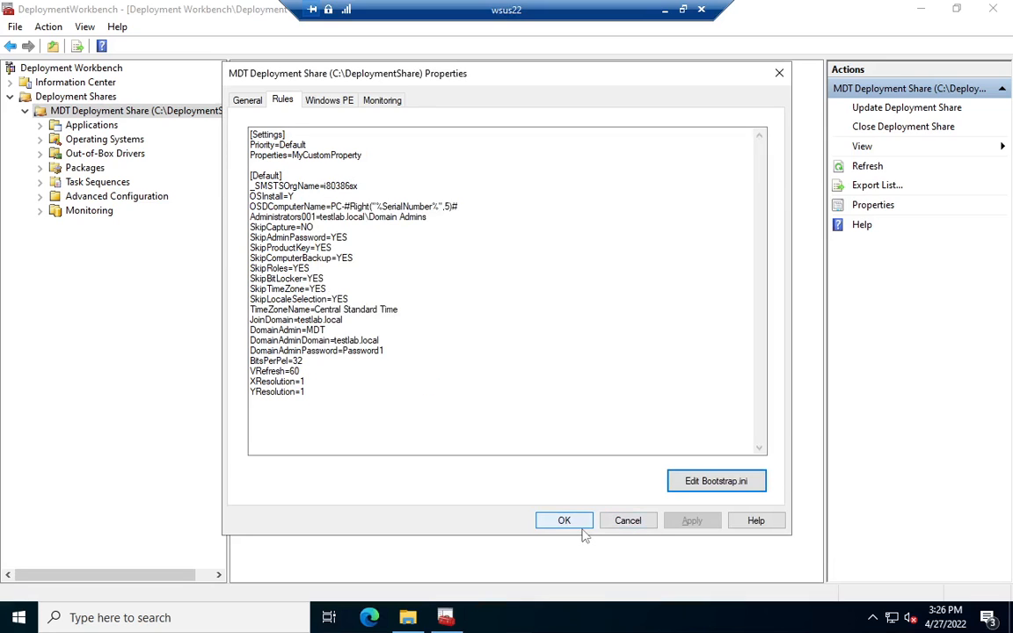
pyautogui.moveTo(385, 351); pyautogui.dragTo(343, 351)
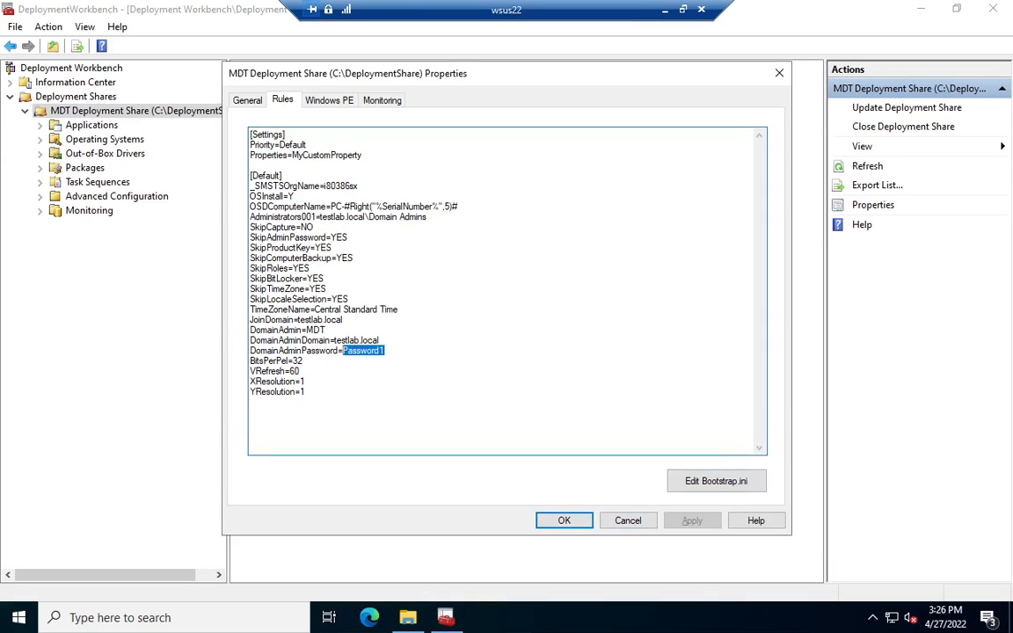
pyautogui.click(556, 530)
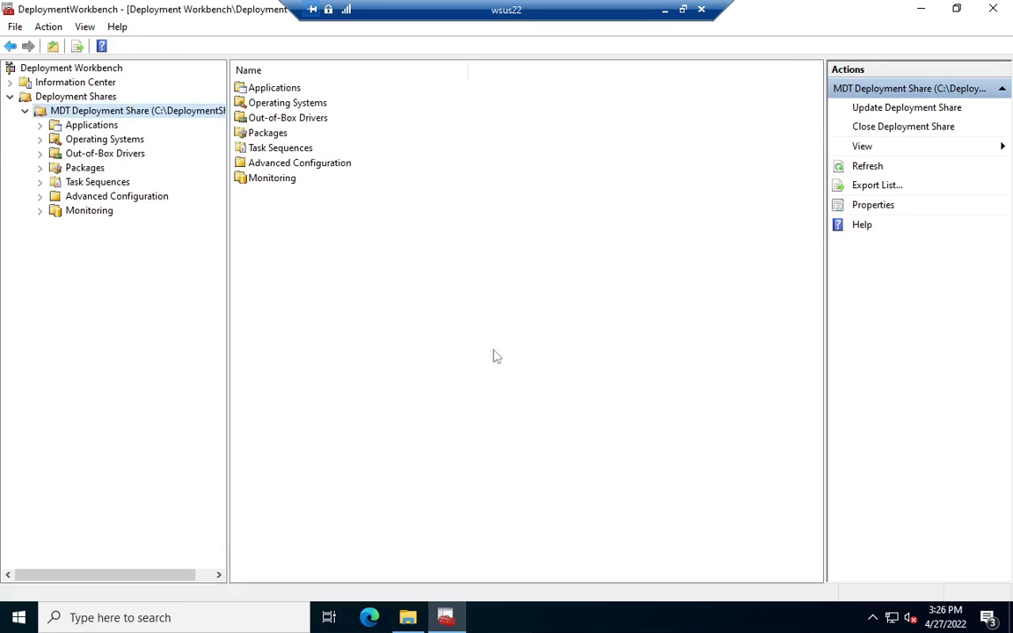
# Step: Update the MDT Deployment Share with the optimized boot image updating process, without compression, and finish the wizard after checking its output
pyautogui.rightClick(77, 115)
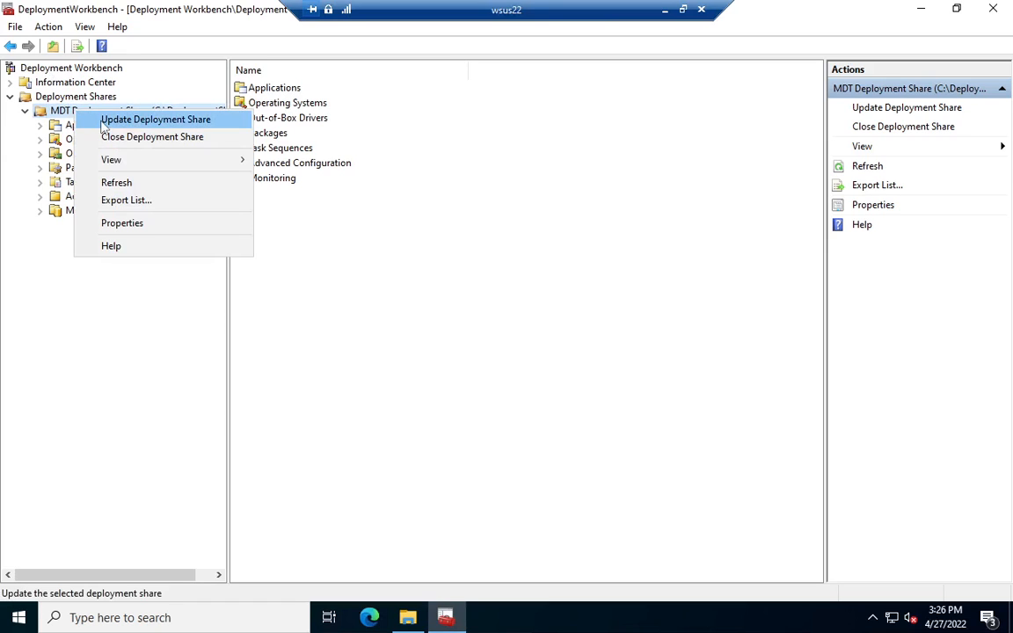
pyautogui.click(132, 120)
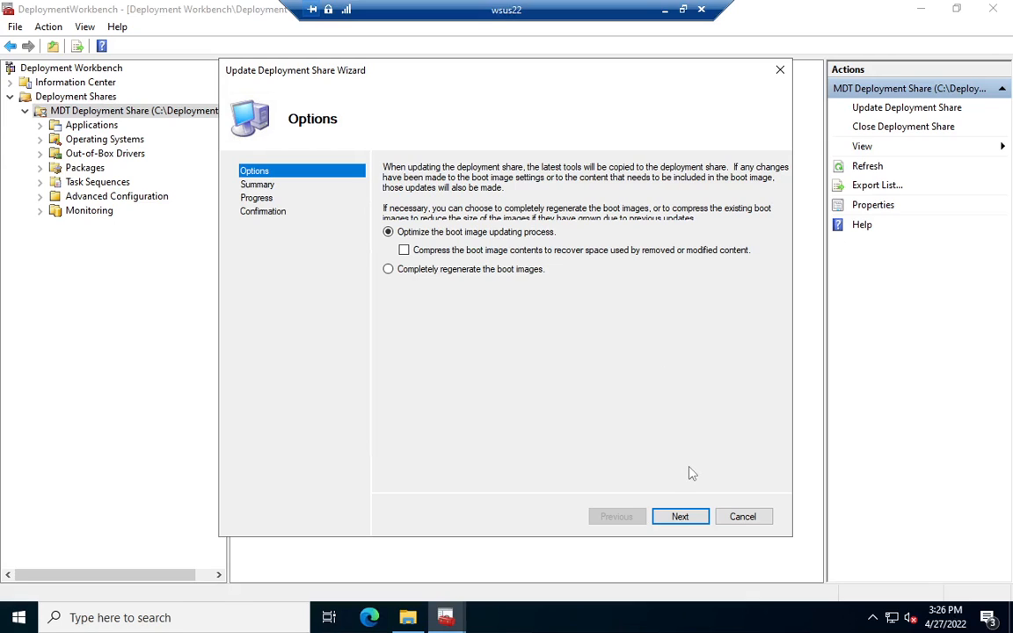
pyautogui.click(707, 519)
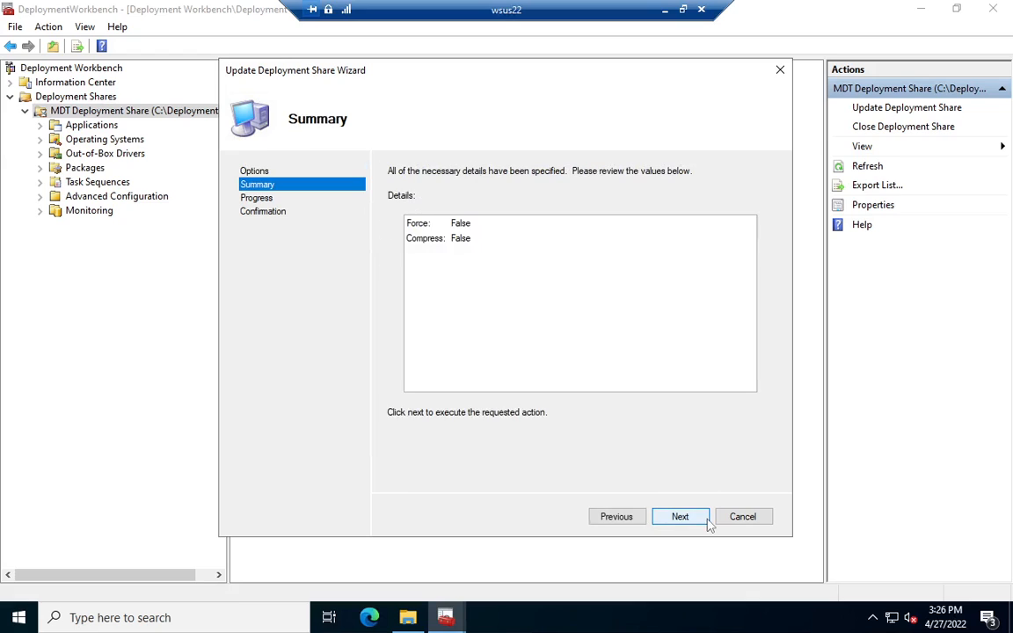
pyautogui.click(706, 519)
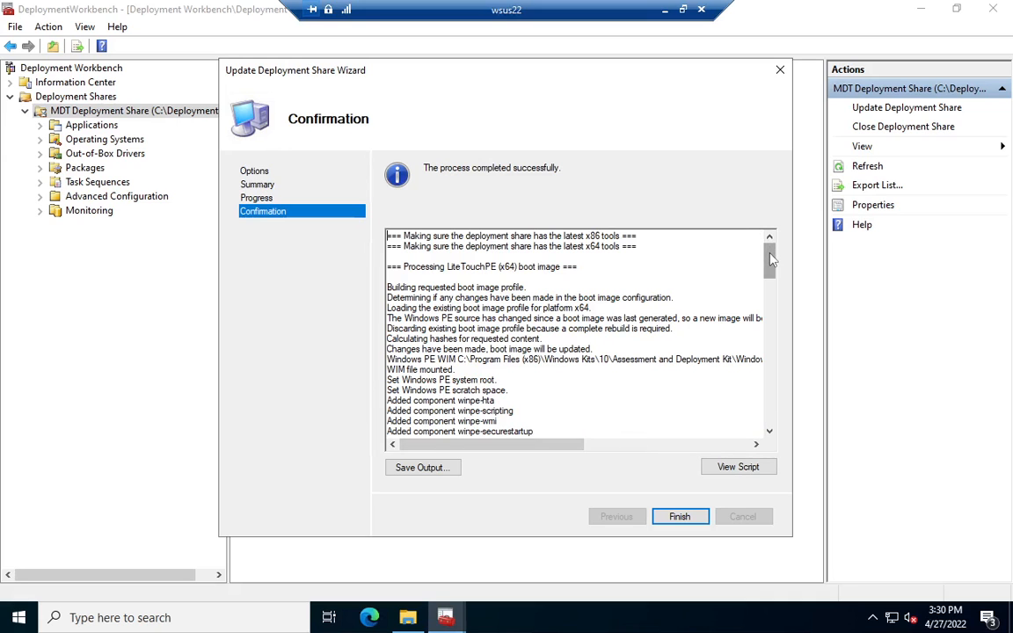
pyautogui.moveTo(771, 257); pyautogui.dragTo(779, 428)
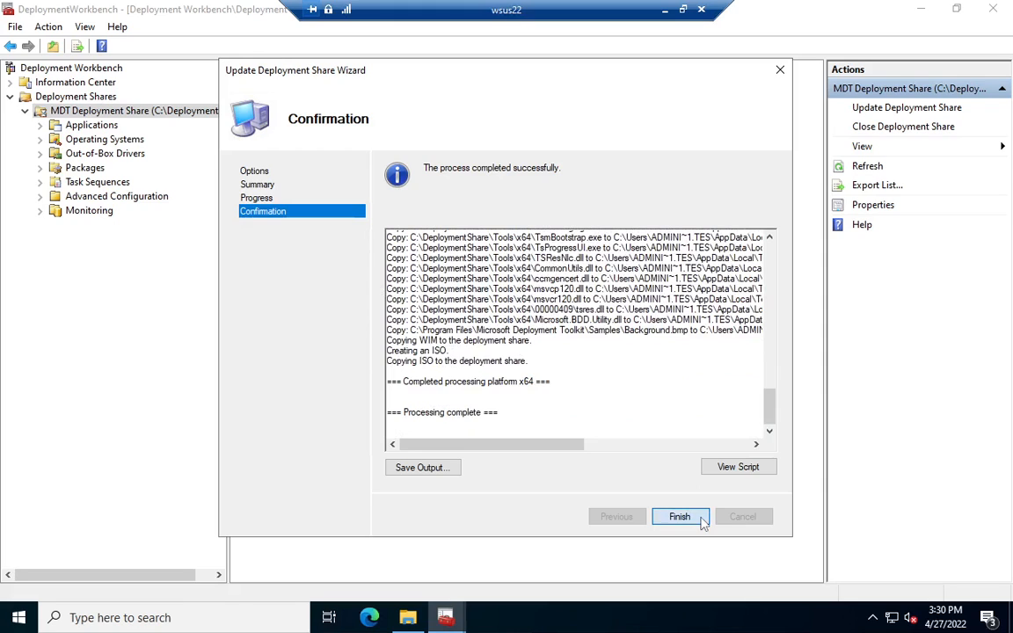
pyautogui.click(703, 521)
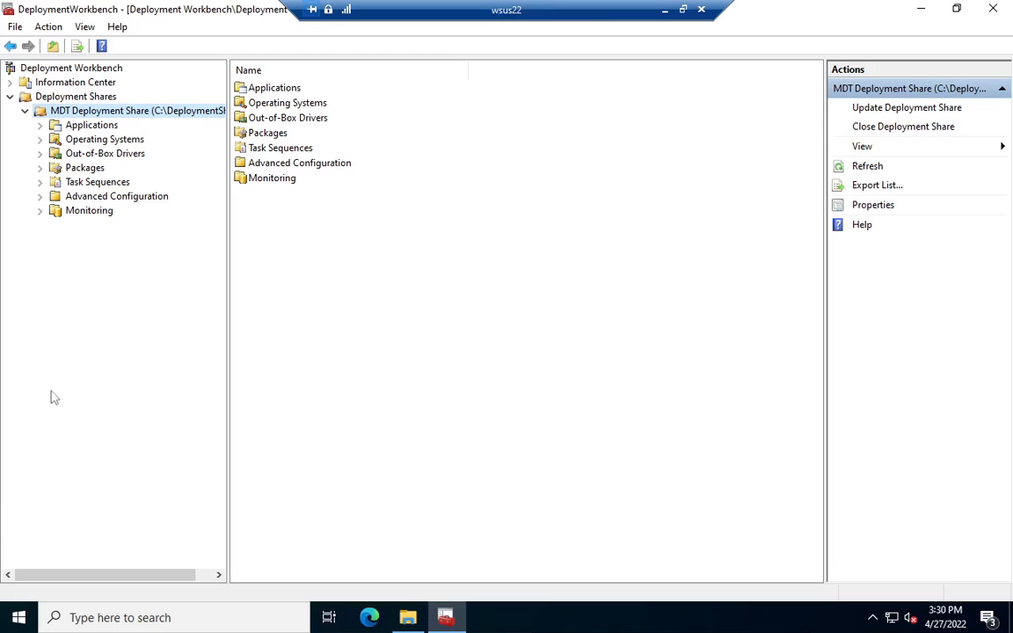
# Step: Open Windows Deployment Services from the Windows administrative tools and maximize its console window
pyautogui.click(5, 623)
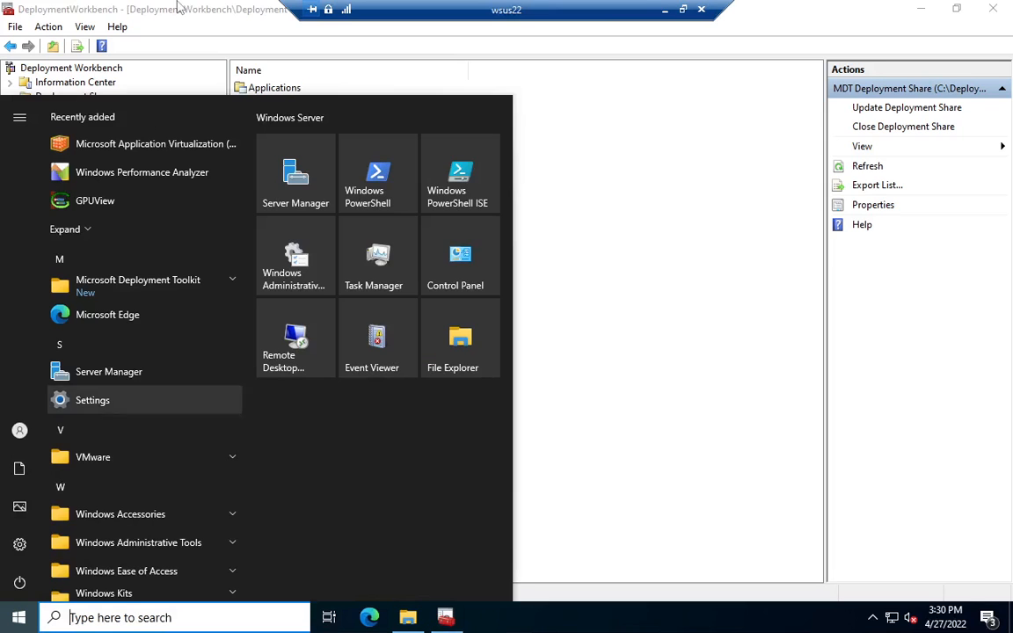
pyautogui.click(302, 253)
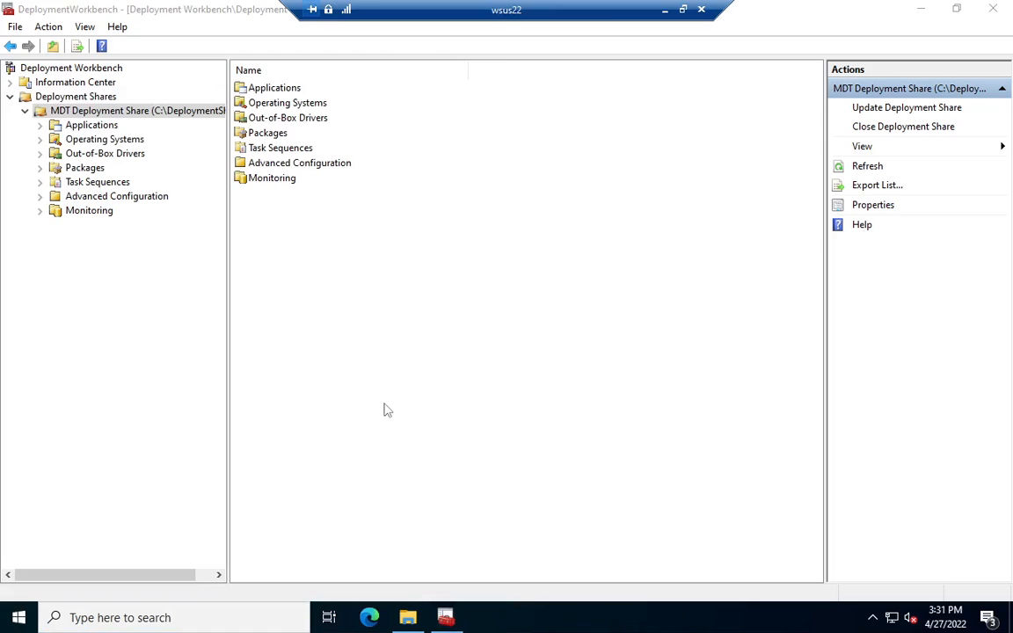
pyautogui.scroll(-2, 413, 472)
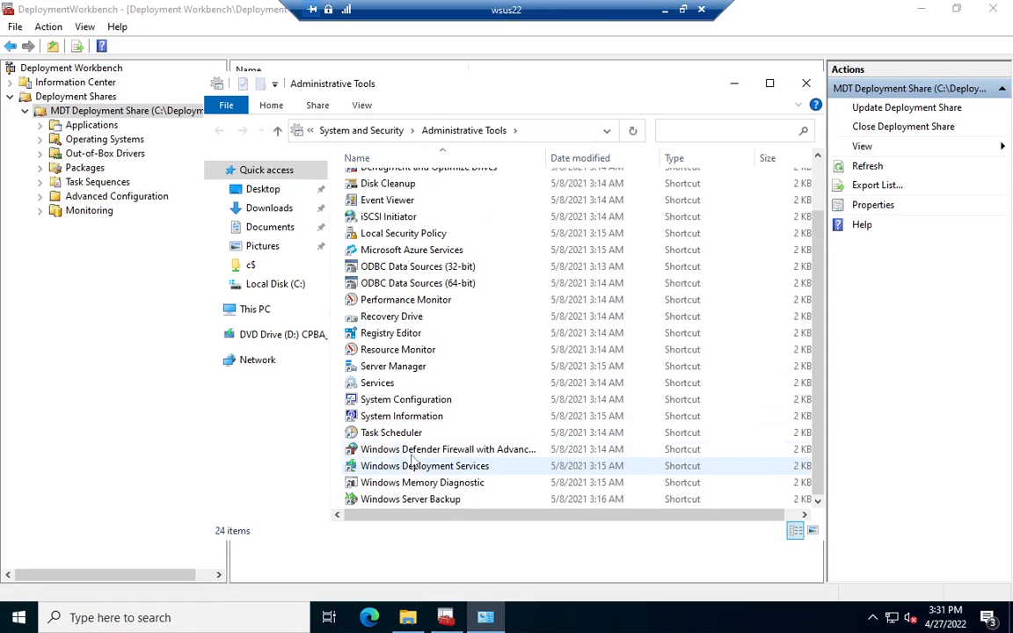
pyautogui.doubleClick(417, 467)
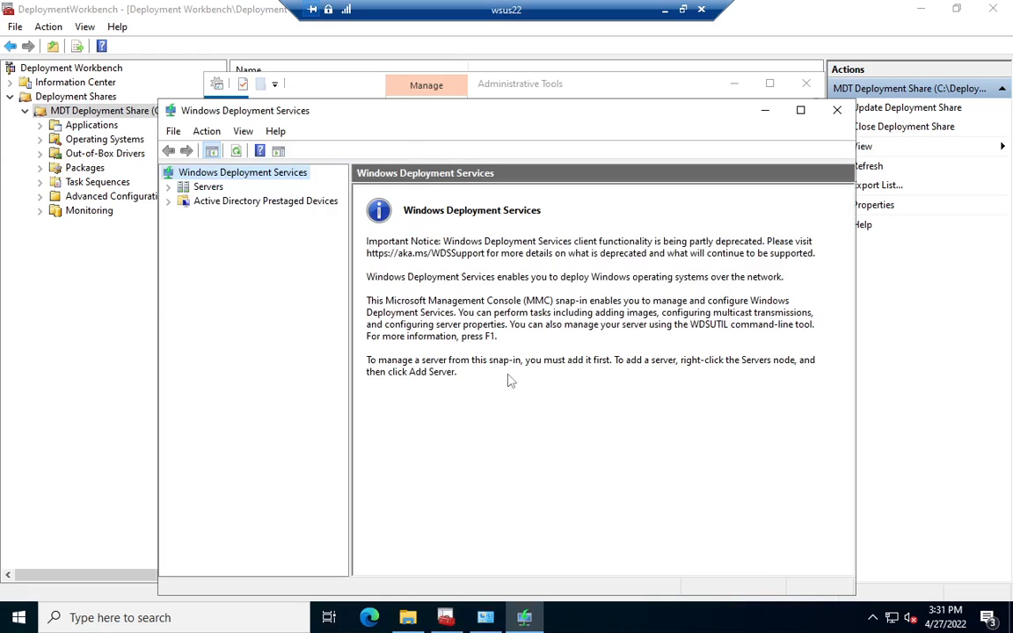
pyautogui.doubleClick(405, 120)
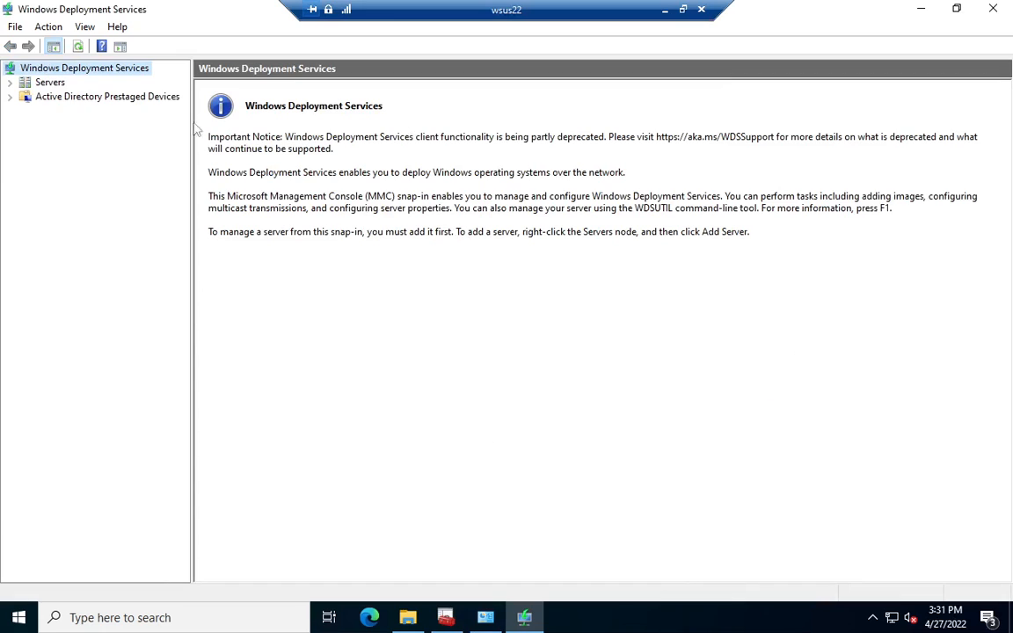
# Step: Start configuring the WSUS22.testlab.local server as integrated with Active Directory, accepting the C:\RemoteInstall remote installation folder on the system volume
pyautogui.click(11, 82)
pyautogui.click(63, 96)
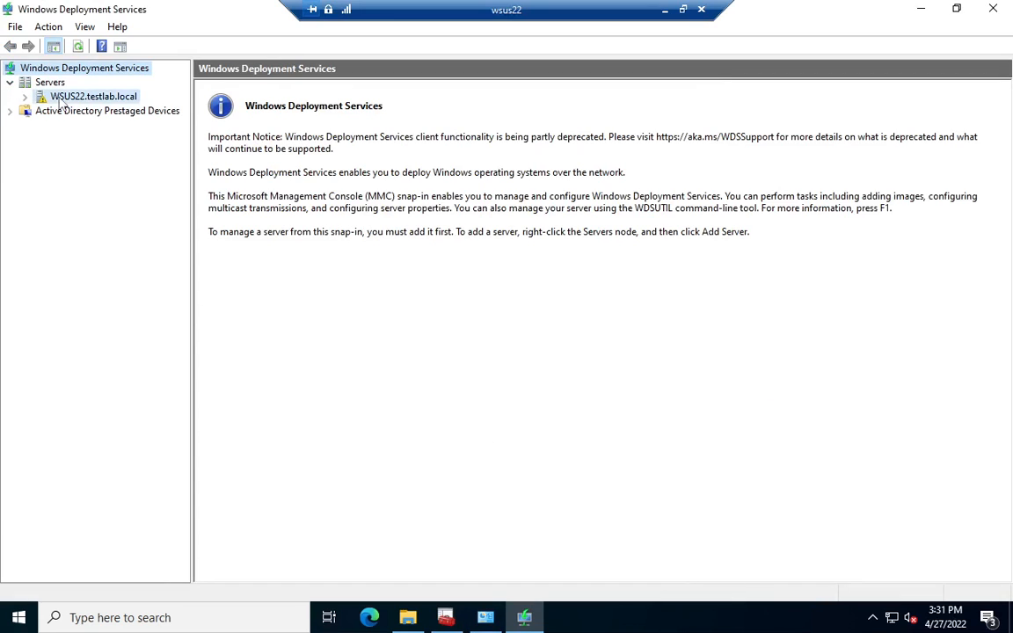
pyautogui.rightClick(61, 98)
pyautogui.click(80, 107)
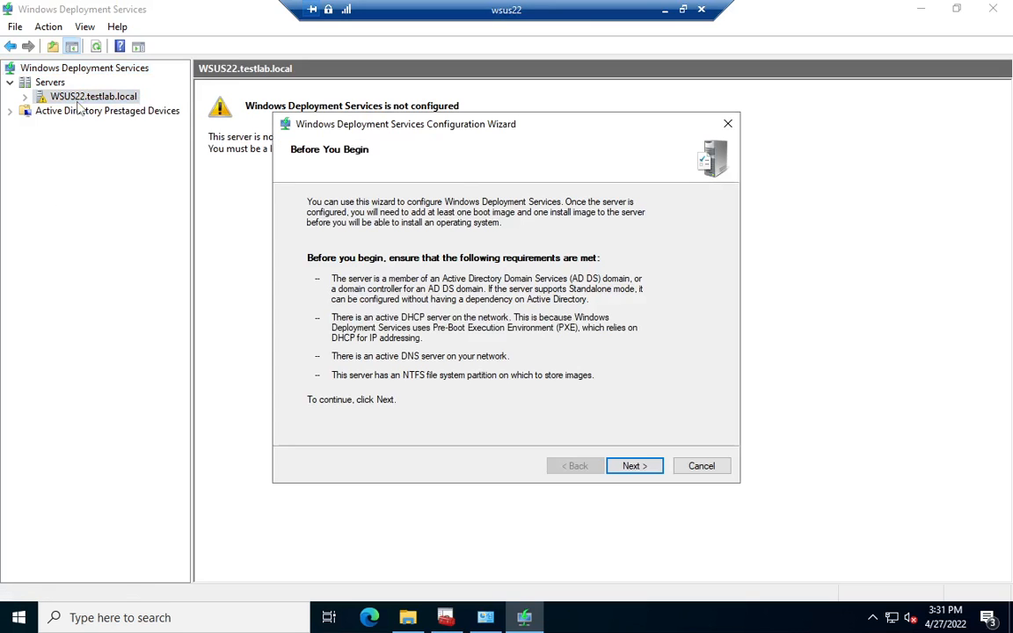
pyautogui.click(658, 472)
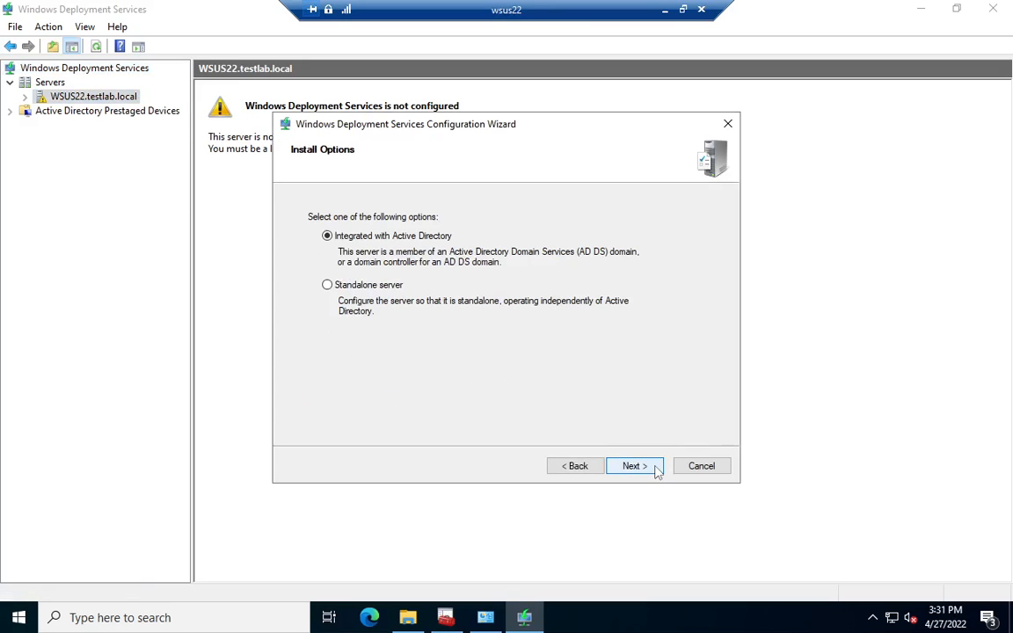
pyautogui.click(633, 466)
pyautogui.click(656, 473)
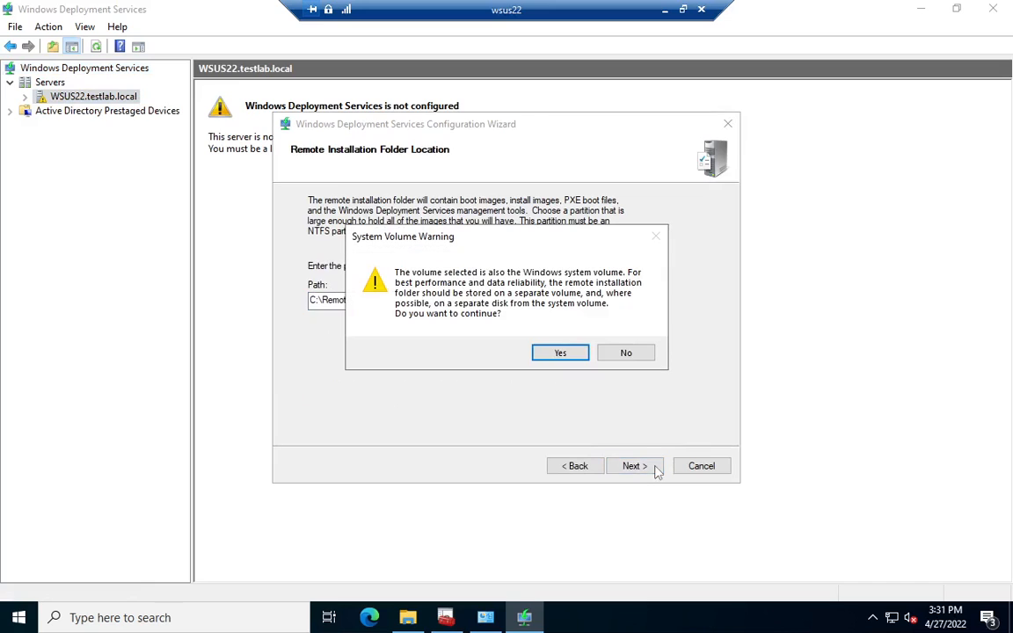
pyautogui.click(563, 354)
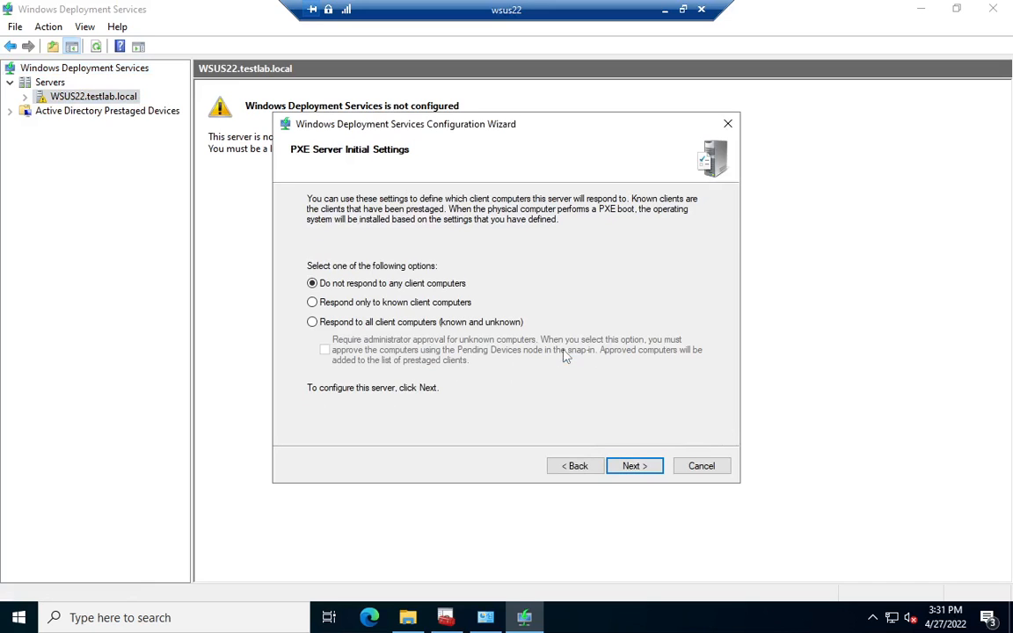
# Step: Set the PXE server to respond to all known and unknown client computers and finish the configuration with adding images now
pyautogui.click(415, 321)
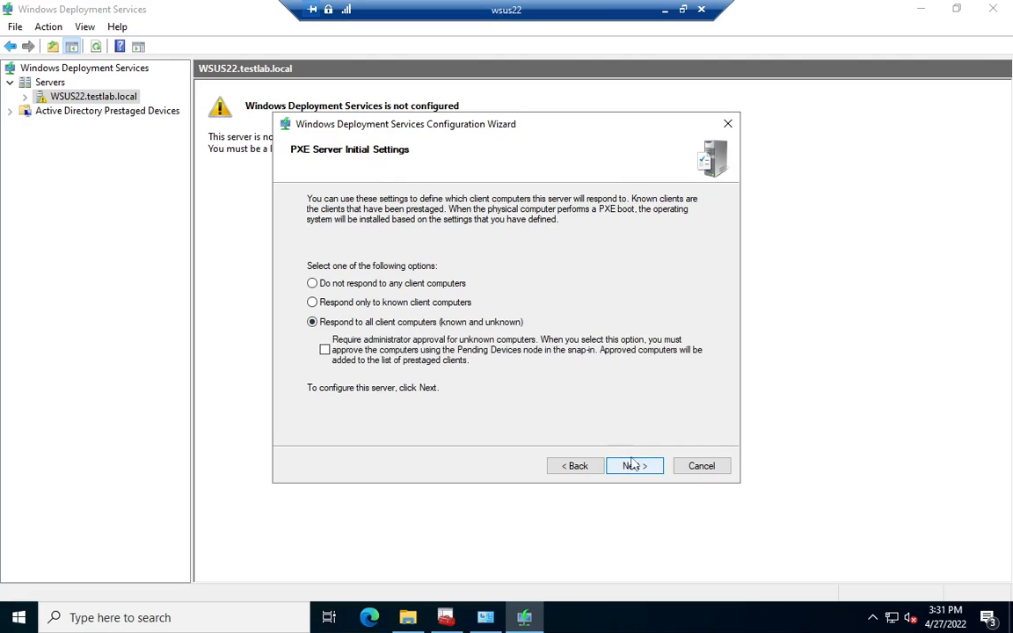
pyautogui.click(636, 467)
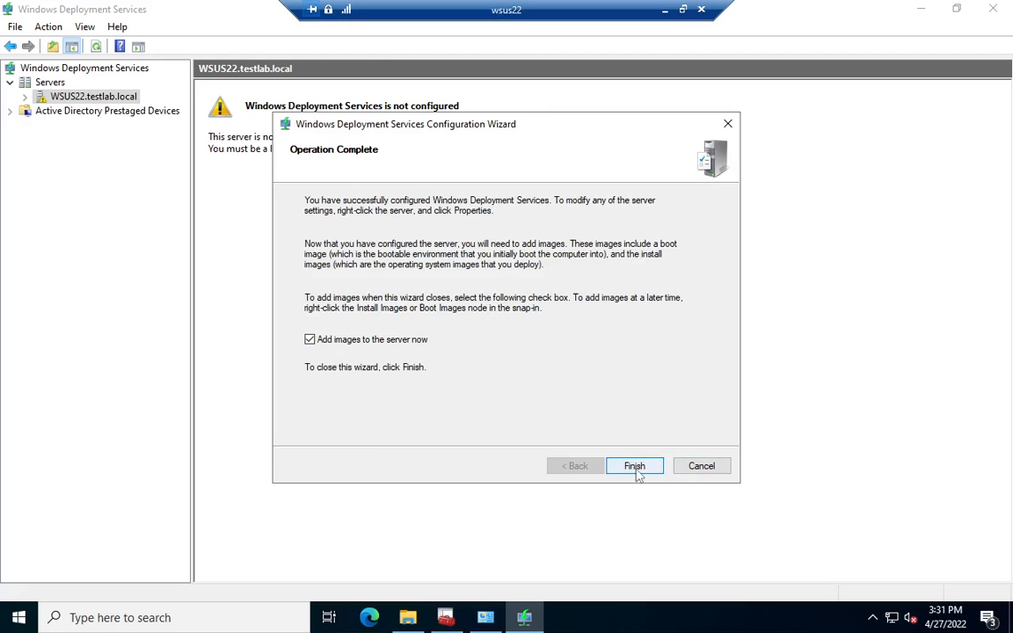
pyautogui.click(635, 467)
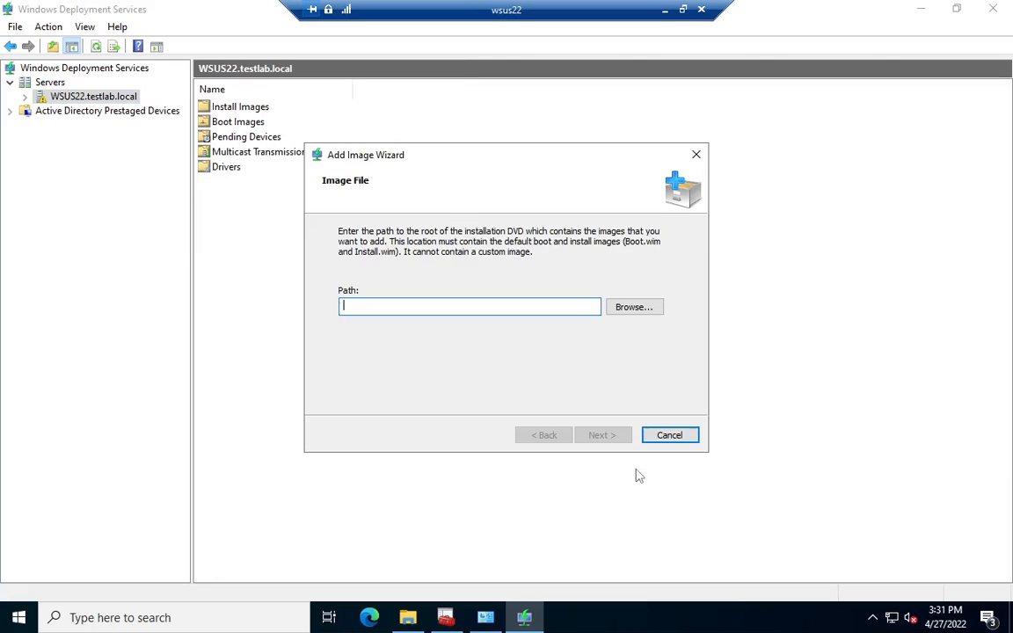
# Step: Browse to C:\DeploymentShare\Boot as the image path in the Add Image Wizard
pyautogui.click(650, 312)
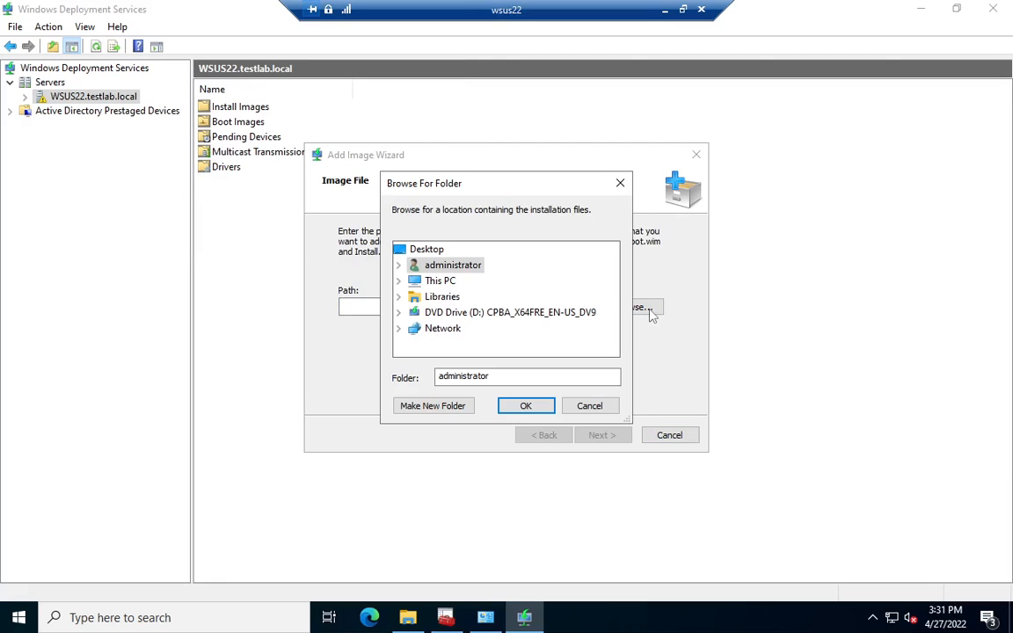
pyautogui.click(399, 282)
pyautogui.scroll(-2, 409, 290)
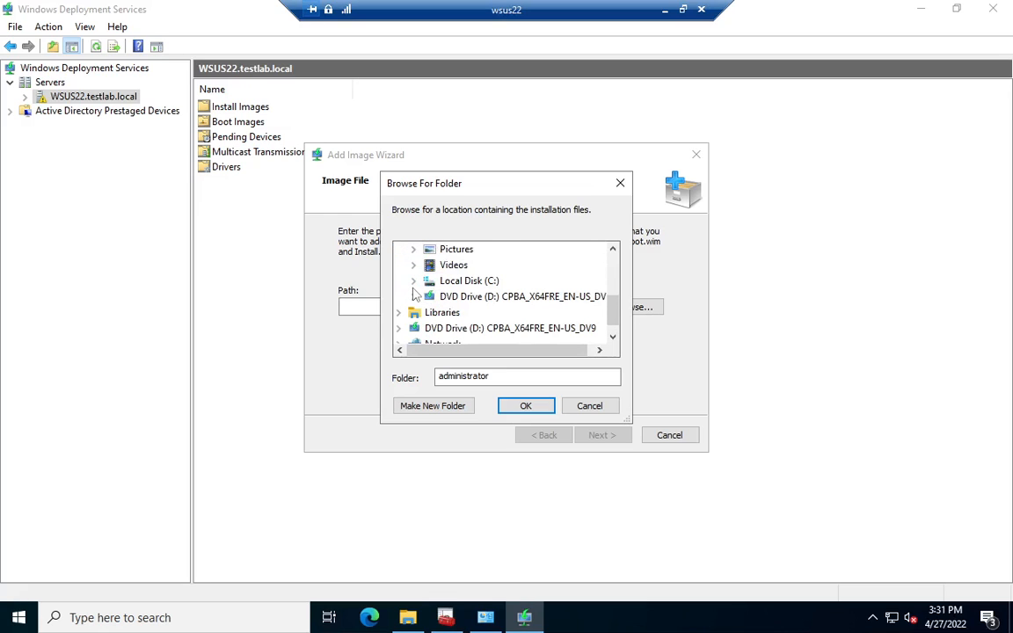
pyautogui.click(413, 281)
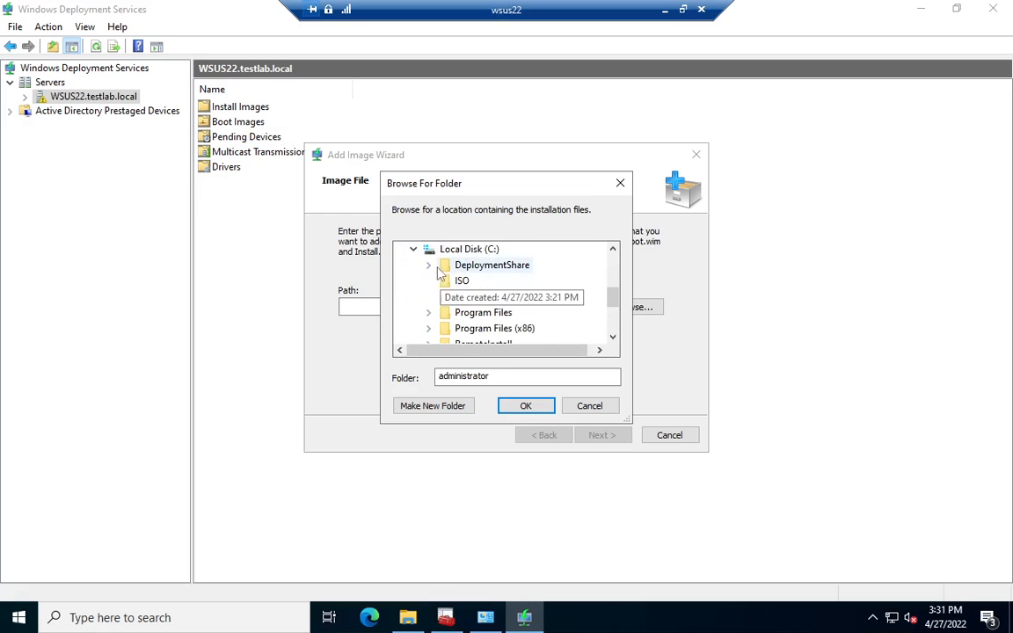
pyautogui.click(429, 265)
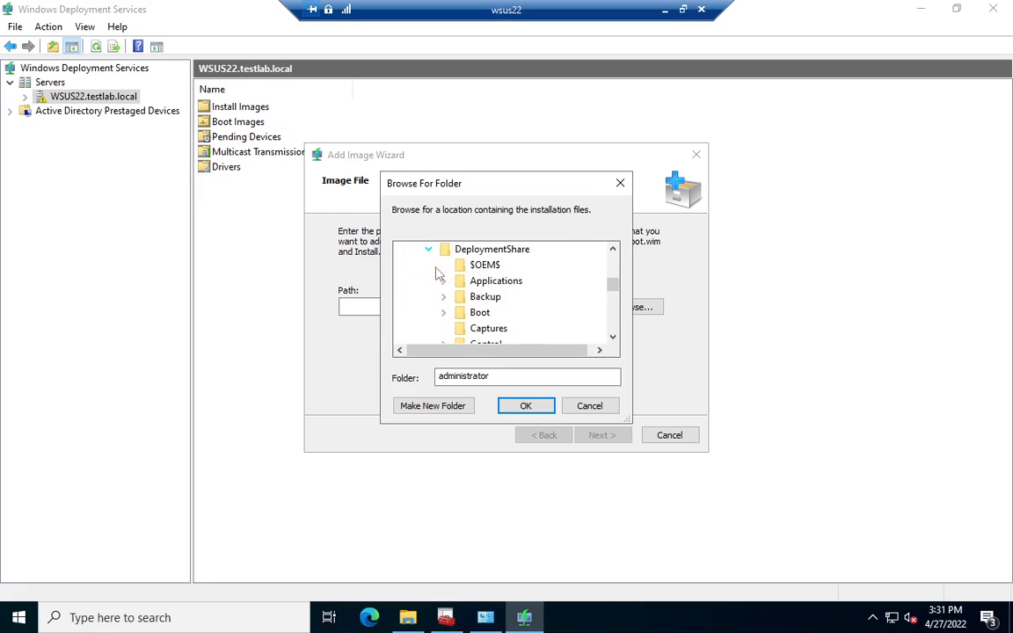
pyautogui.click(444, 314)
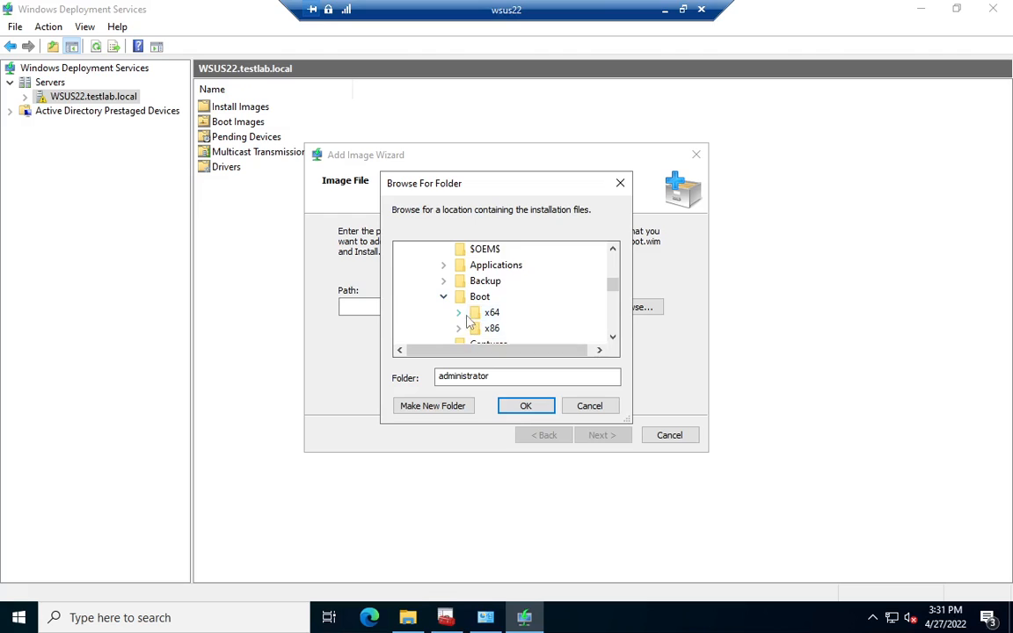
pyautogui.click(459, 312)
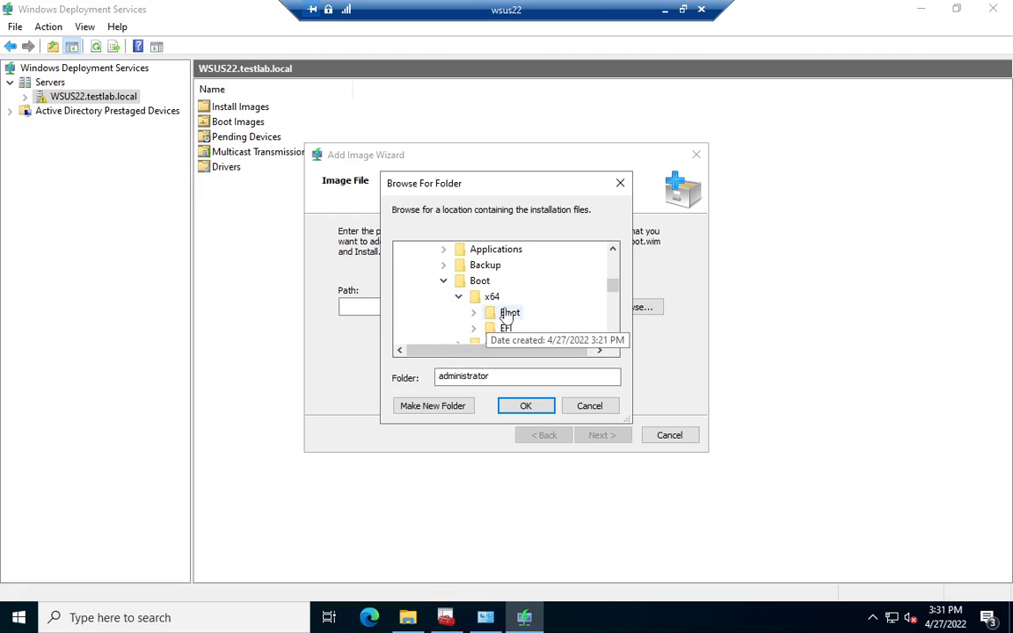
pyautogui.click(482, 282)
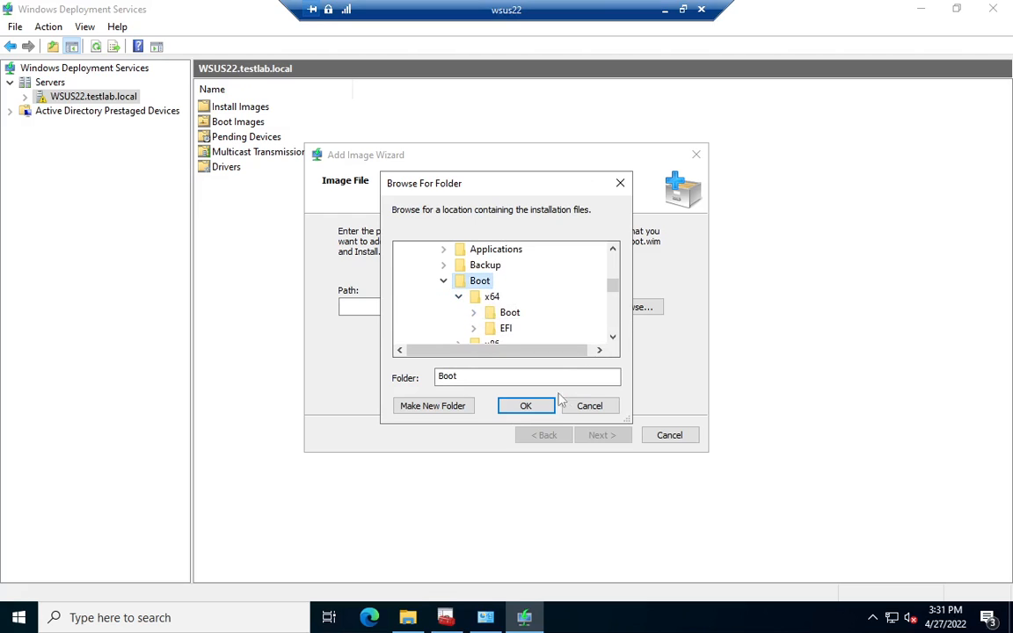
pyautogui.click(526, 406)
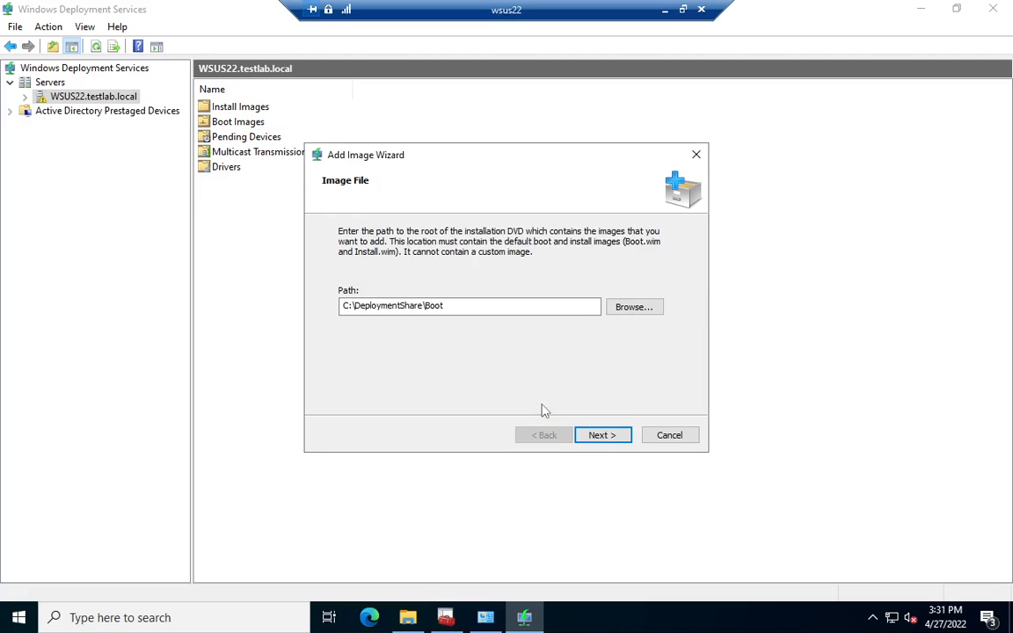
# Step: Check the files in C:\DeploymentShare\Boot in File Explorer and try to continue the Add Image Wizard with that path
pyautogui.click(407, 618)
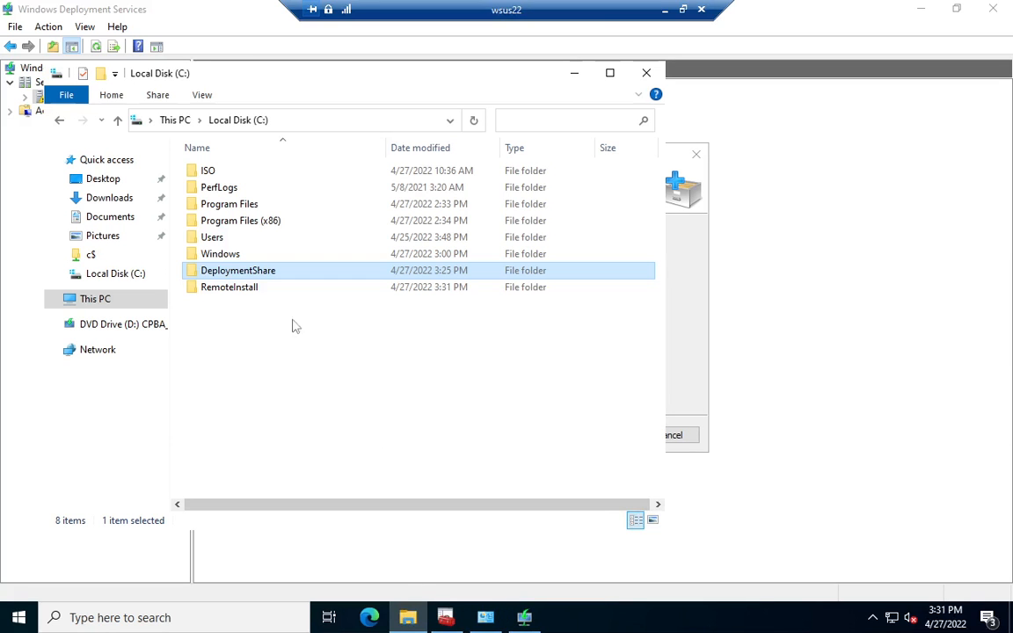
pyautogui.doubleClick(262, 274)
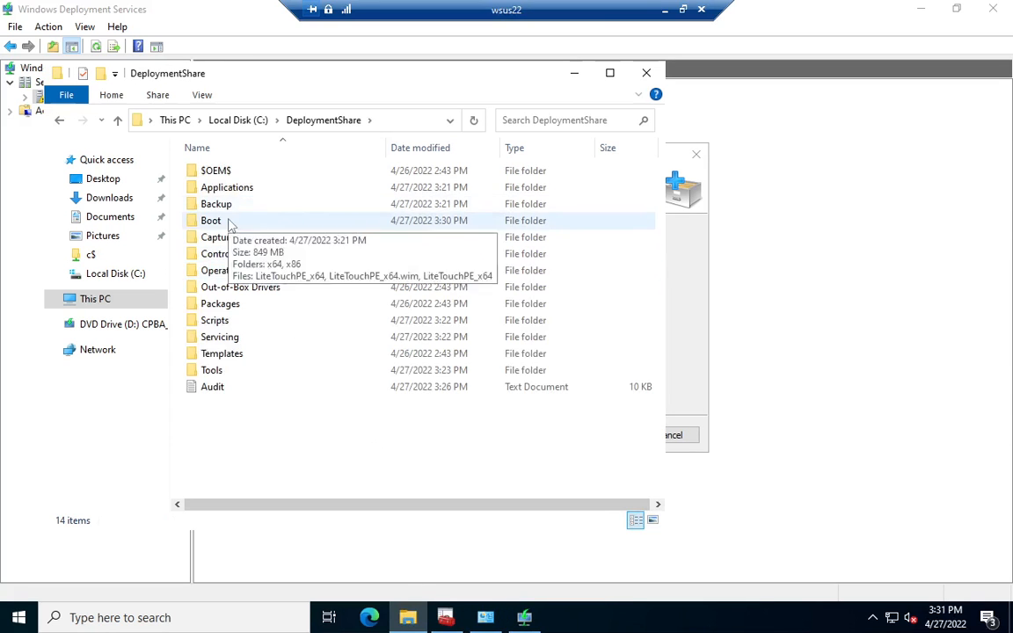
pyautogui.doubleClick(230, 220)
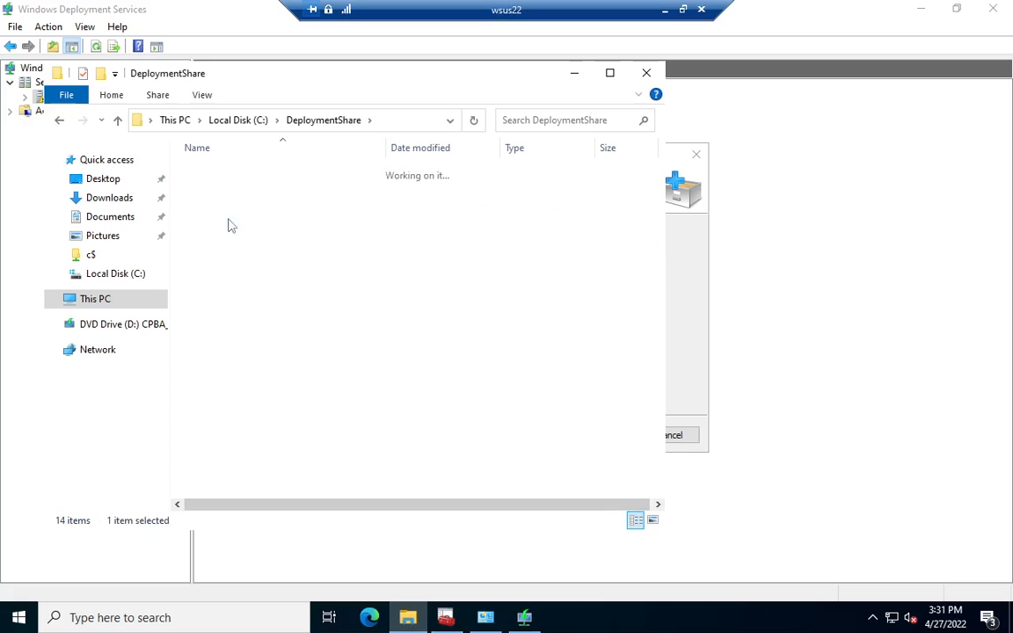
pyautogui.click(576, 74)
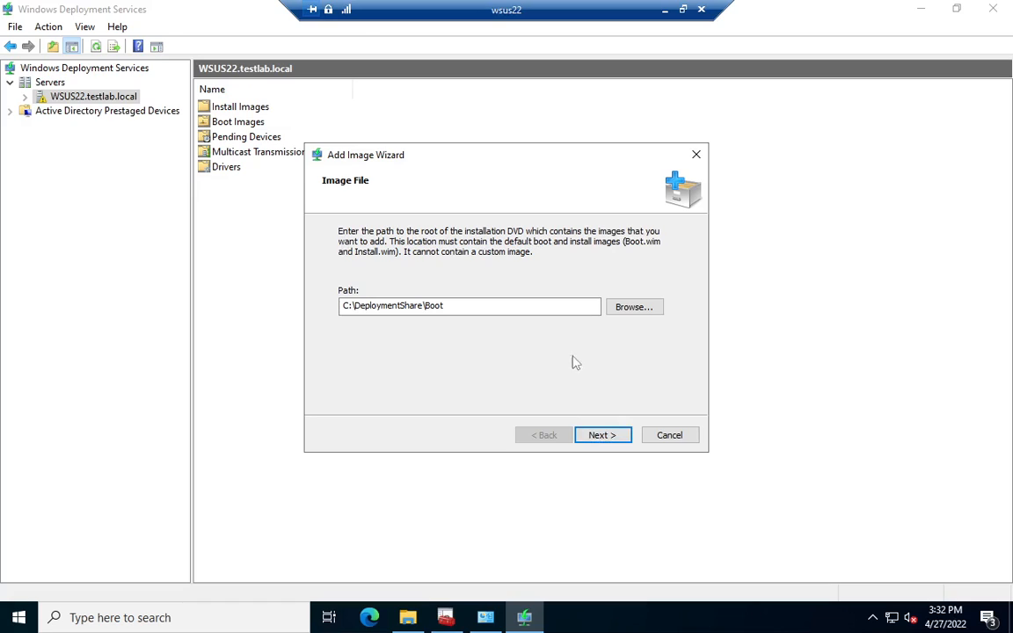
pyautogui.click(605, 436)
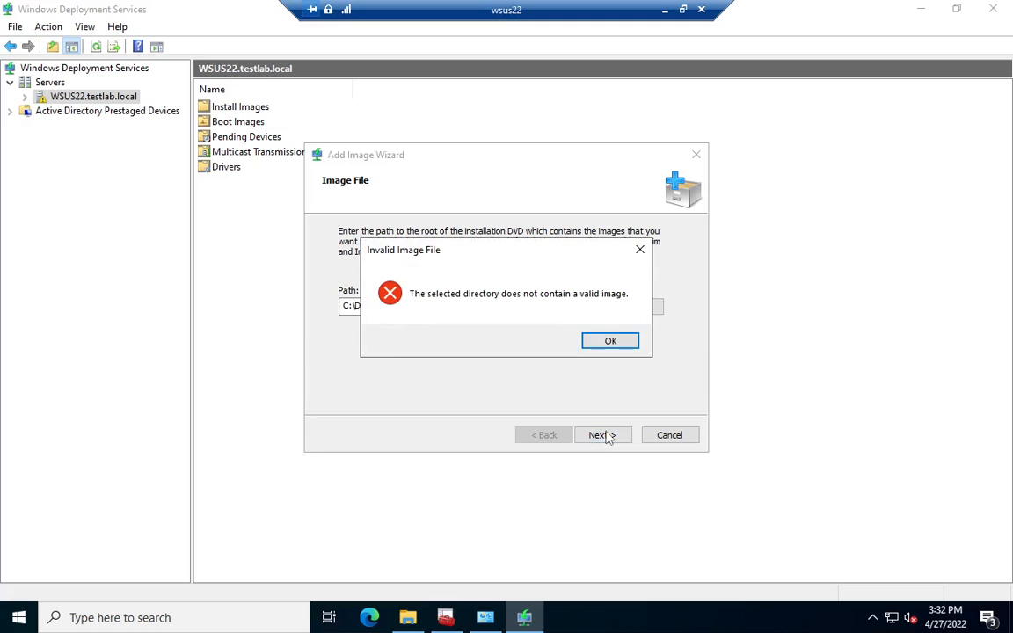
pyautogui.click(610, 343)
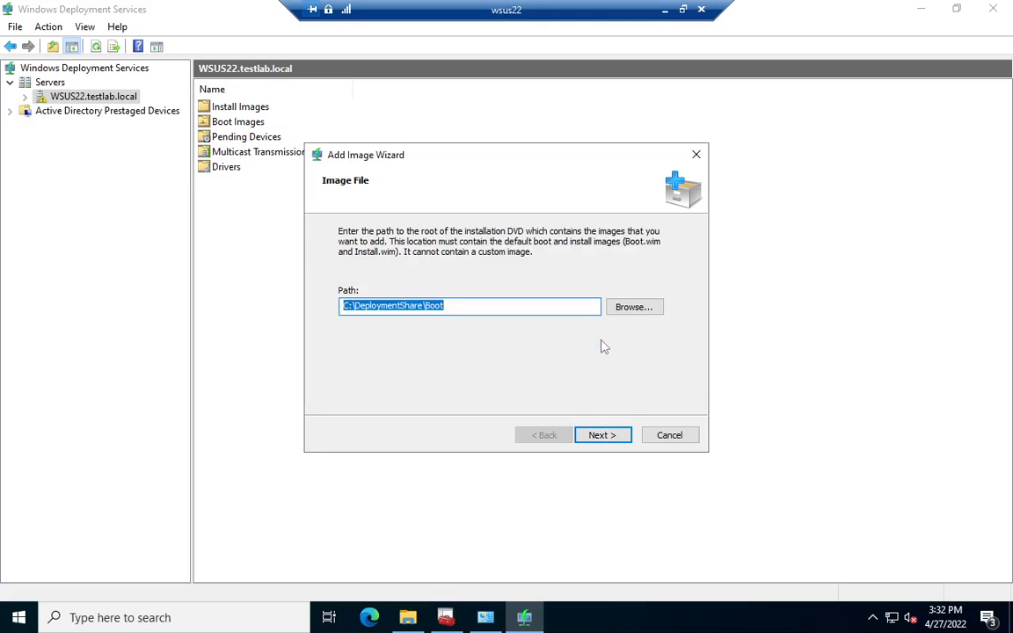
# Step: Reopen the wizard's folder selection and look through the DVD drive (D:) and its boot folder for installation files
pyautogui.click(625, 307)
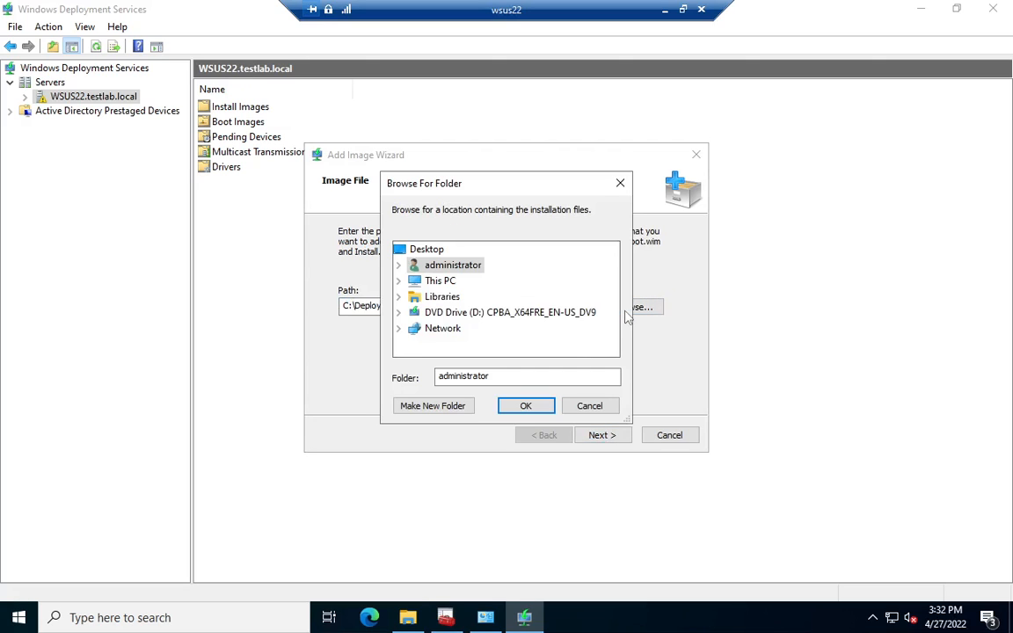
pyautogui.click(399, 313)
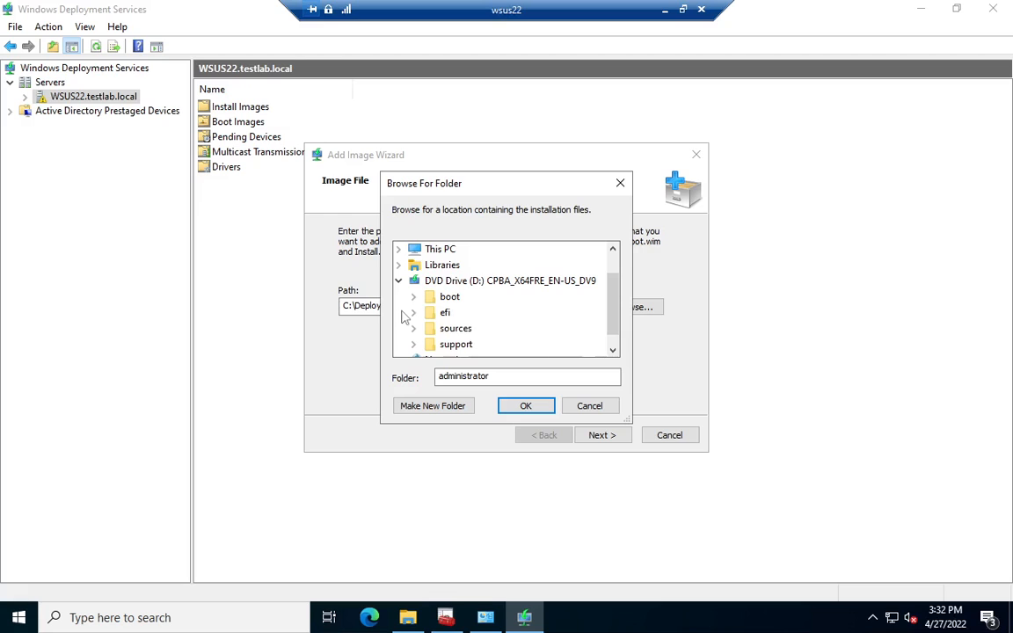
pyautogui.click(415, 297)
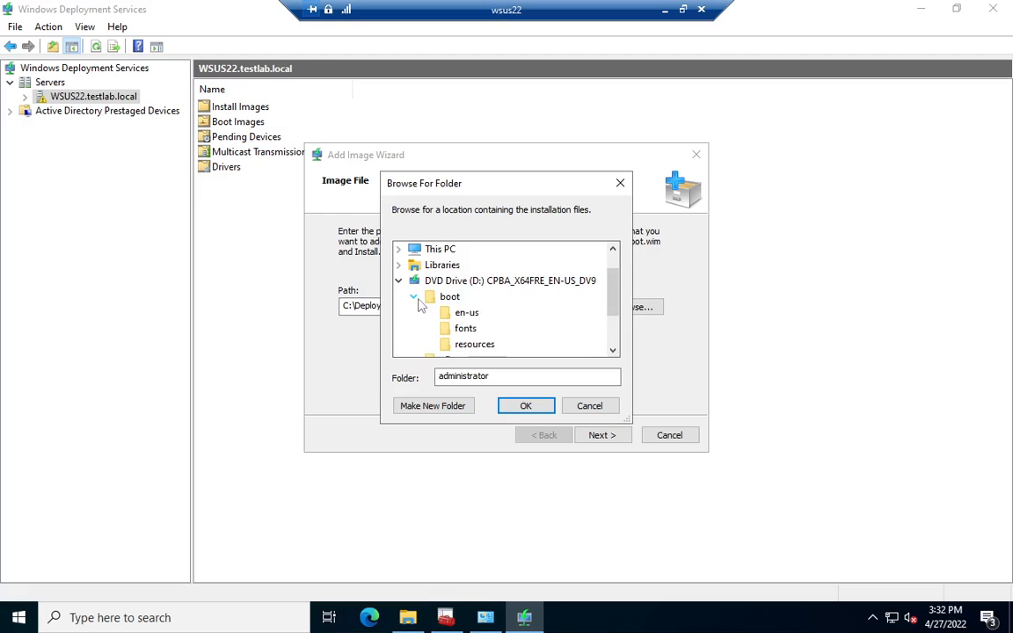
pyautogui.click(415, 298)
pyautogui.scroll(1, 409, 290)
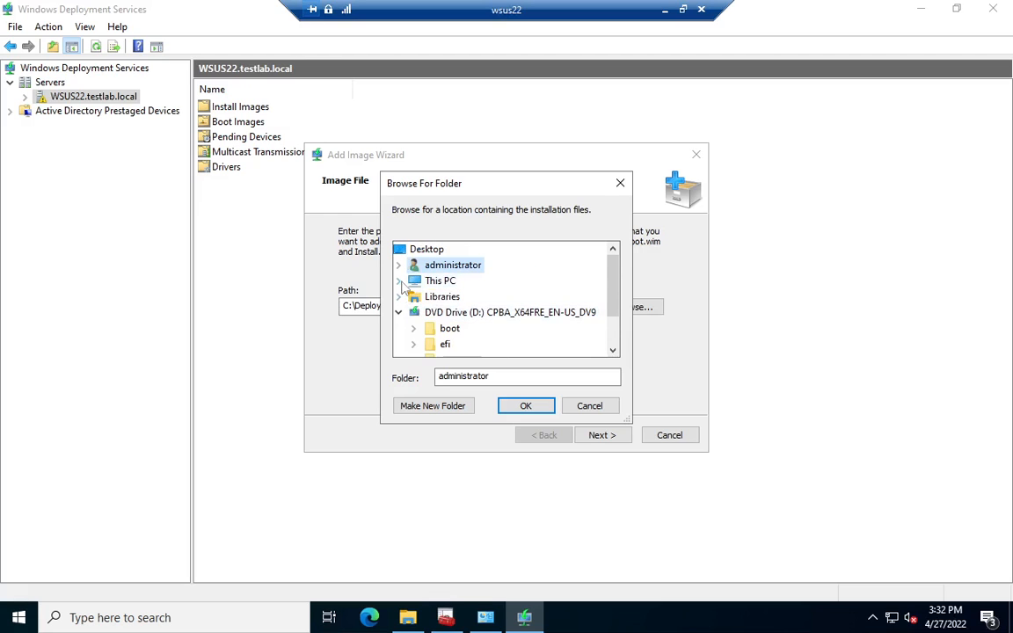
# Step: Examine the subfolders of C:\DeploymentShare\Boot\x64 in the wizard's folder selection for a usable image location
pyautogui.click(400, 282)
pyautogui.scroll(-3, 407, 288)
pyautogui.scroll(1, 407, 288)
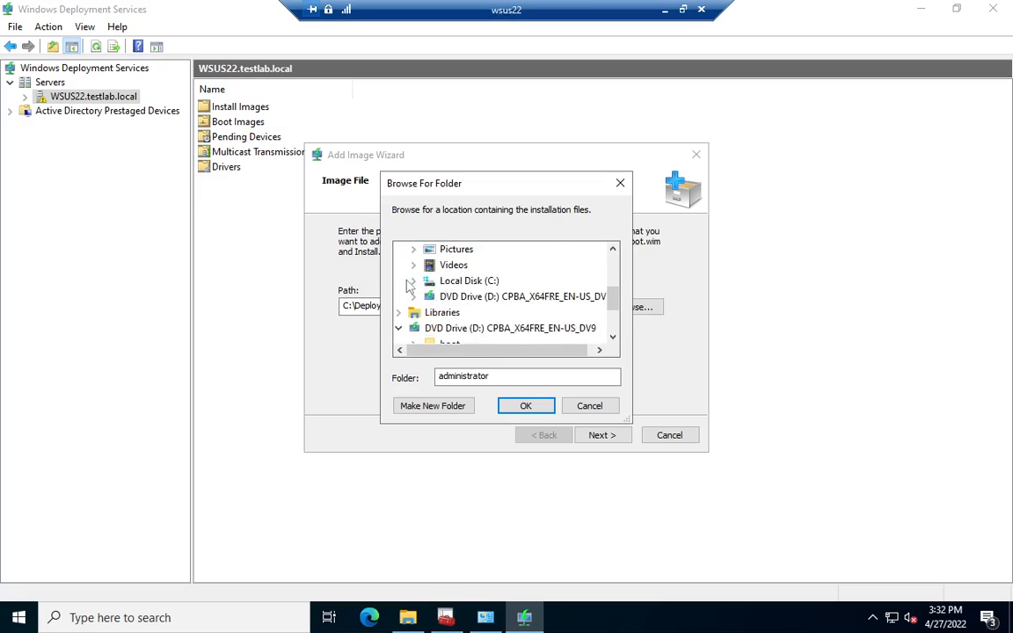
pyautogui.scroll(1, 407, 288)
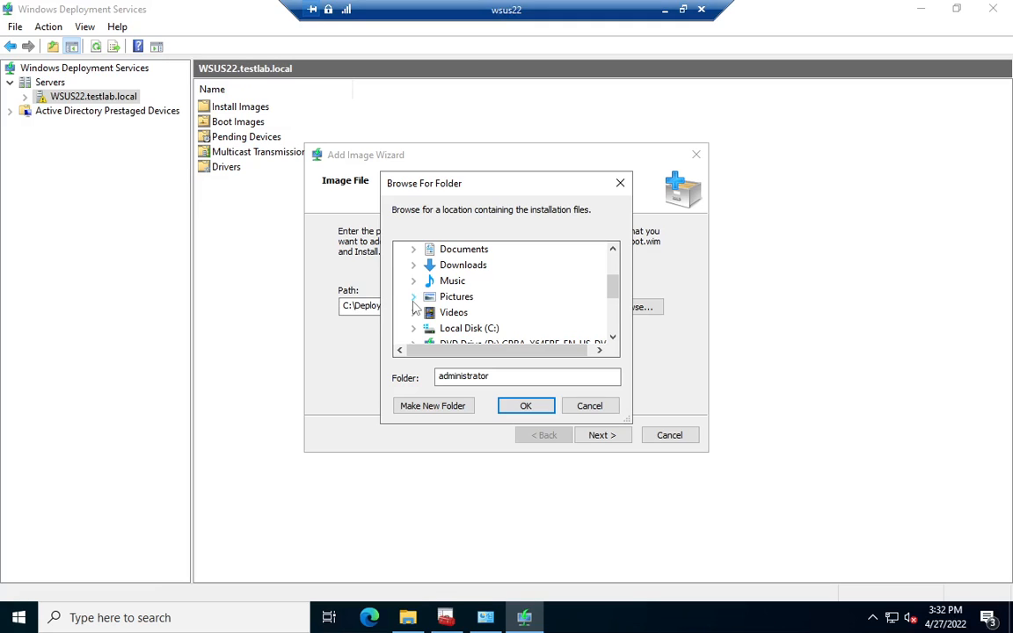
pyautogui.scroll(-1, 413, 302)
pyautogui.click(414, 280)
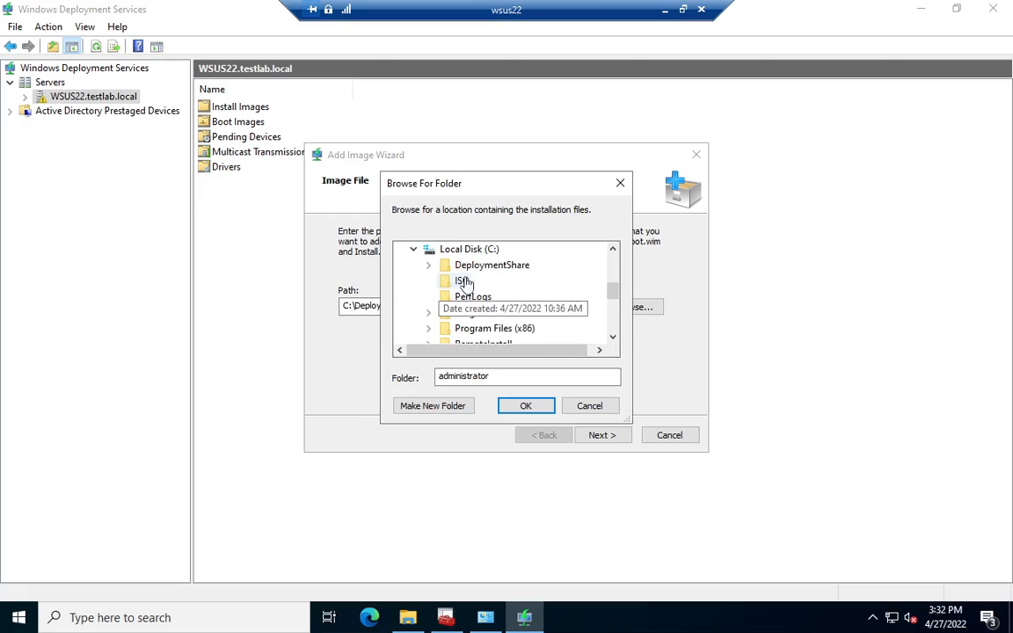
pyautogui.click(428, 265)
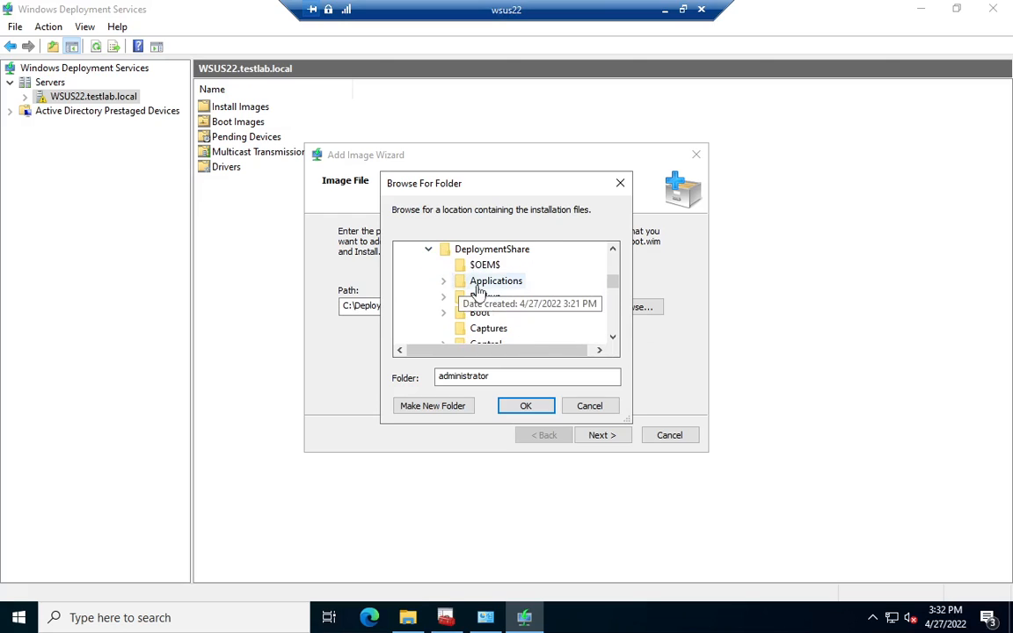
pyautogui.scroll(-1, 519, 326)
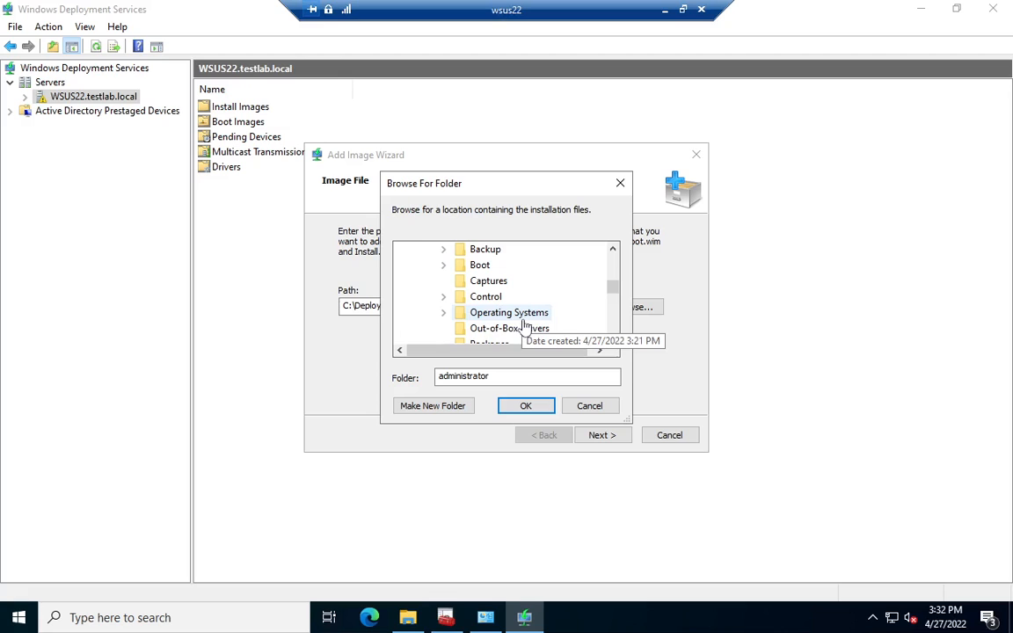
pyautogui.click(444, 265)
pyautogui.click(458, 281)
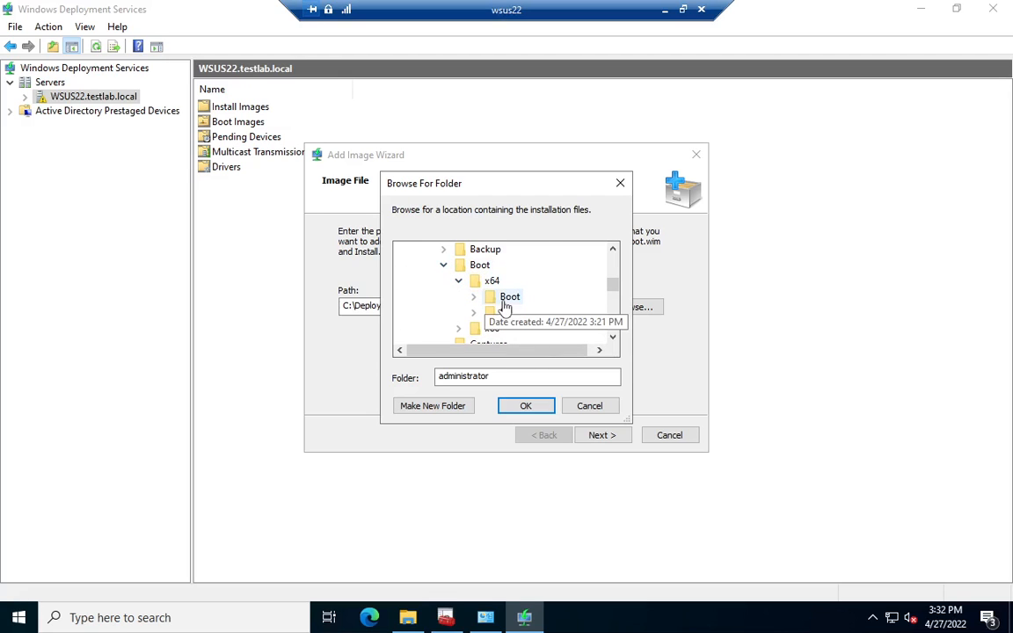
# Step: Inspect the contents of DeploymentShare\Boot\x64 and its Boot subfolder in File Explorer for a boot image
pyautogui.click(407, 617)
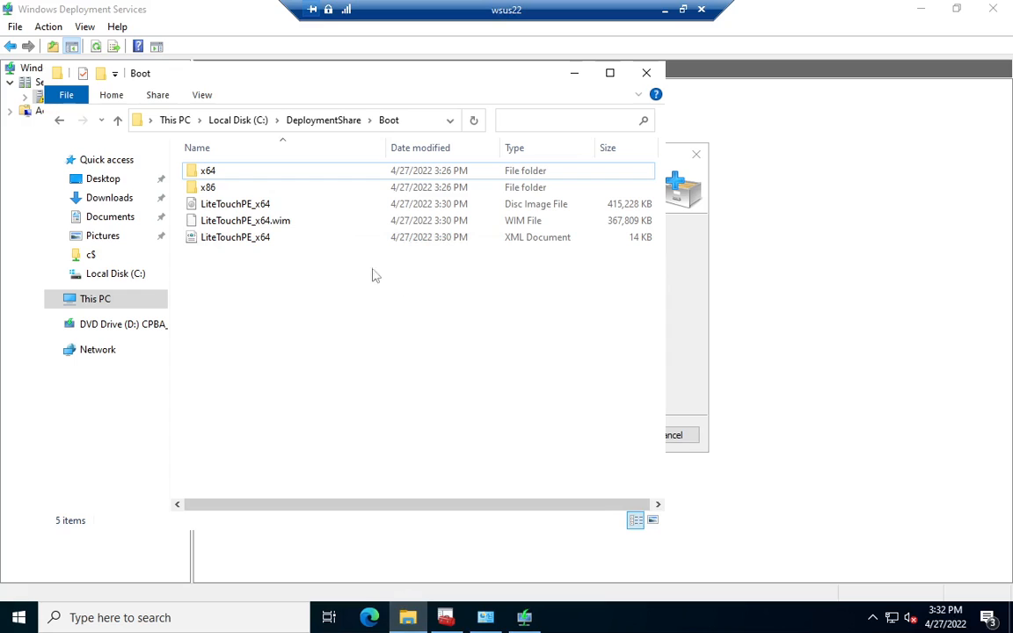
pyautogui.doubleClick(210, 176)
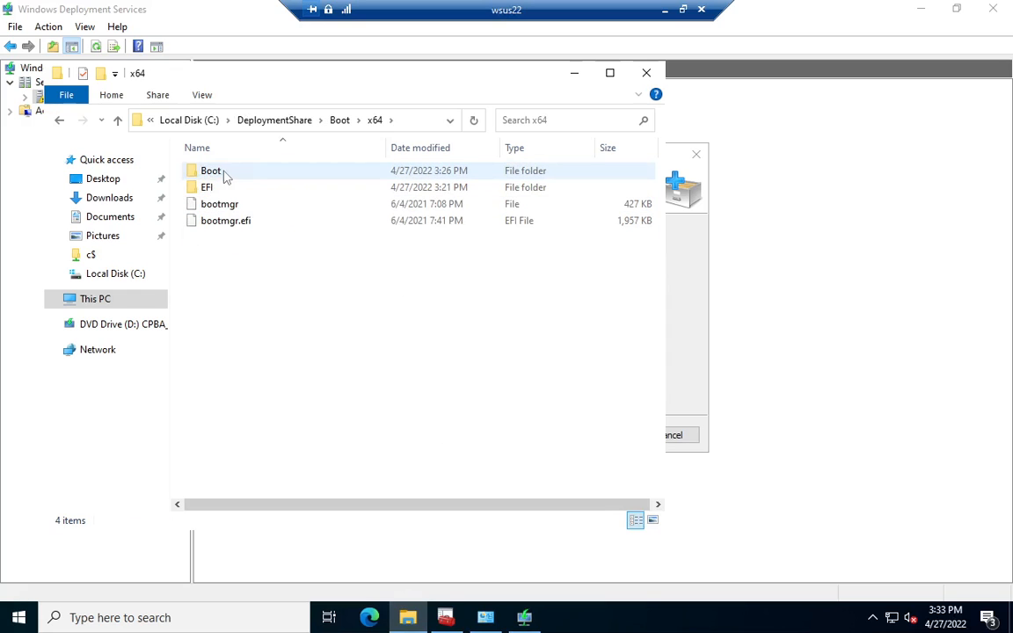
pyautogui.doubleClick(226, 176)
pyautogui.scroll(-5, 255, 264)
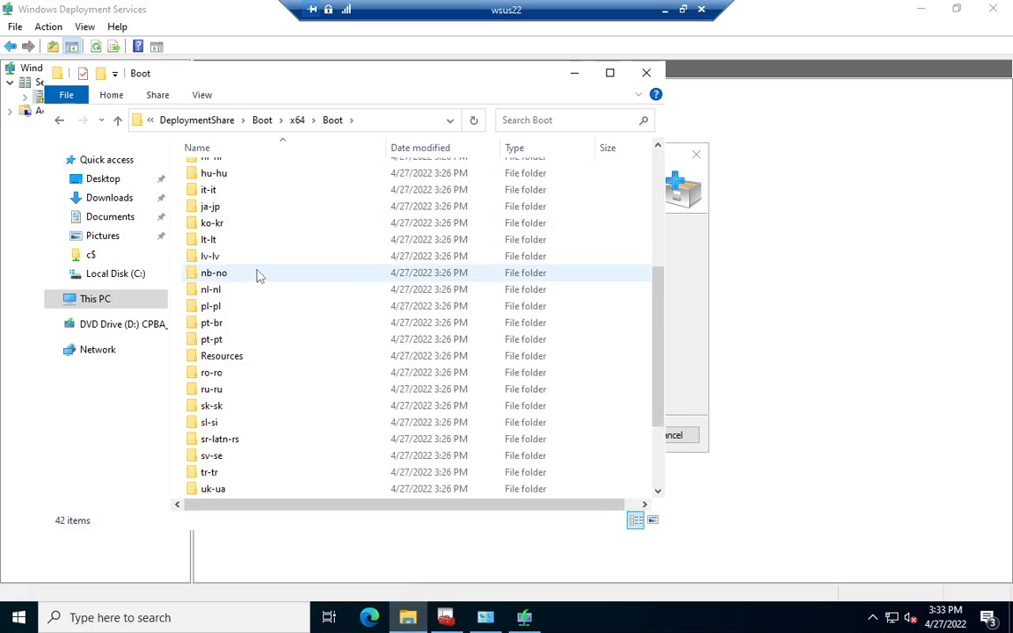
# Step: Check the remaining files in the x64\Boot folder and return to DeploymentShare\Boot in File Explorer
pyautogui.scroll(-3, 257, 277)
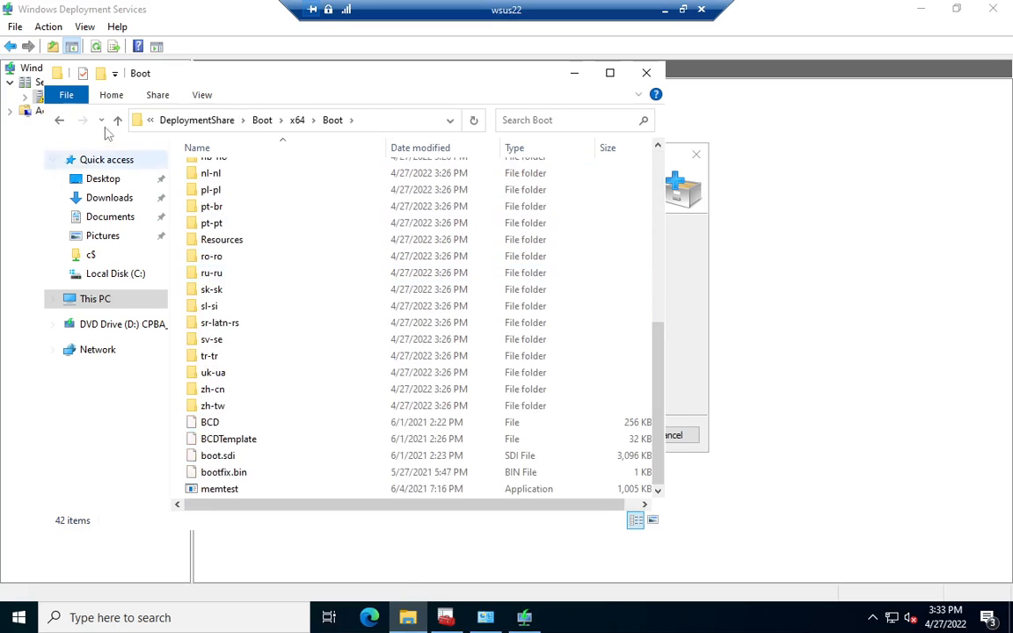
pyautogui.click(60, 122)
pyautogui.click(59, 121)
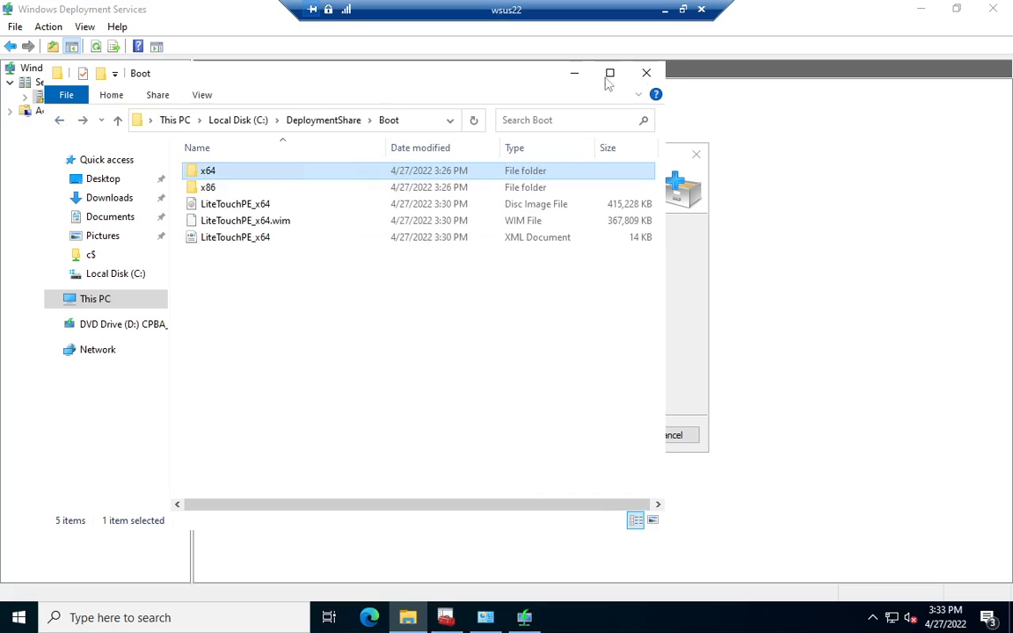
pyautogui.click(575, 74)
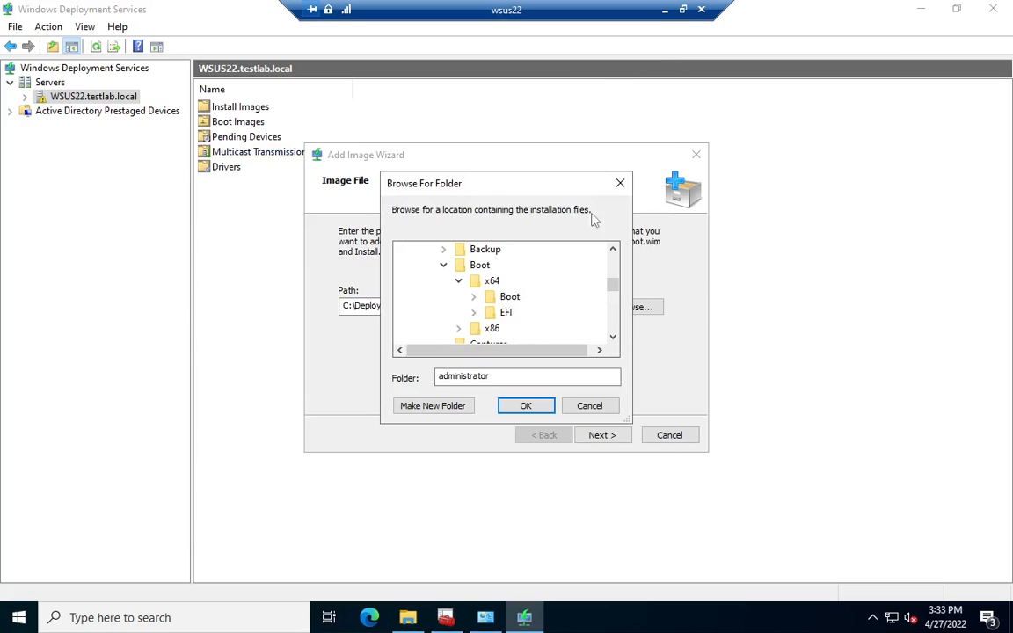
# Step: Try to continue the Add Image Wizard with the path C:\DeploymentShare\Boot\x64, and cancel the wizard
pyautogui.click(492, 282)
pyautogui.click(530, 406)
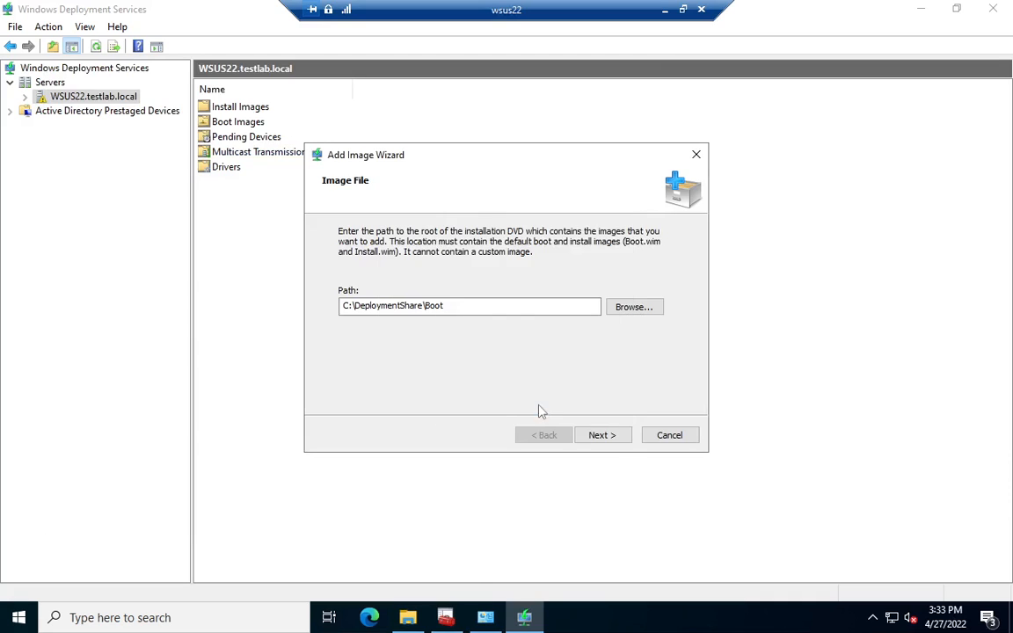
pyautogui.click(613, 437)
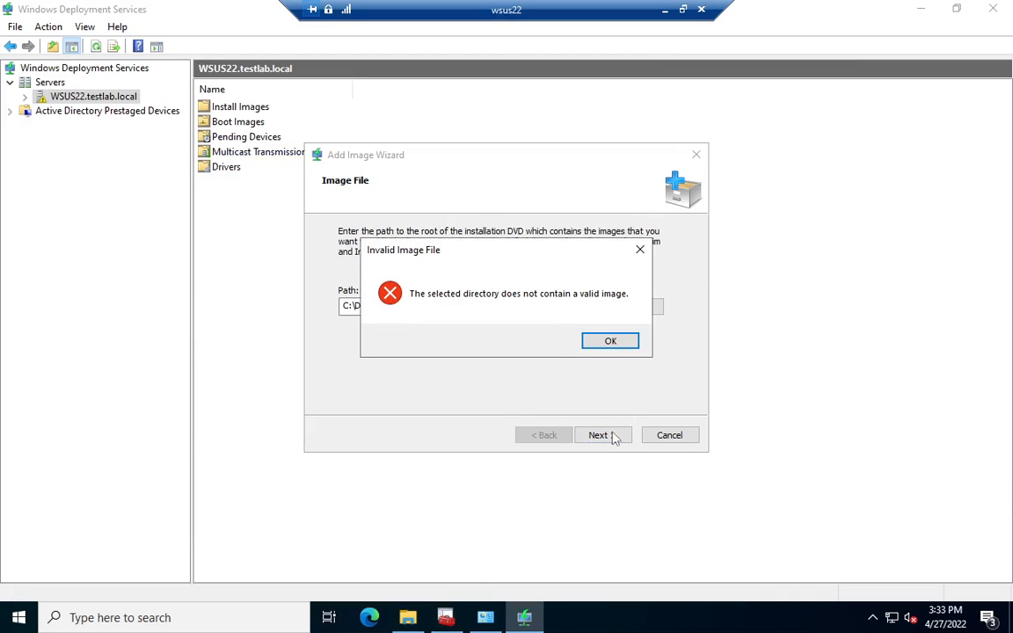
pyautogui.click(597, 342)
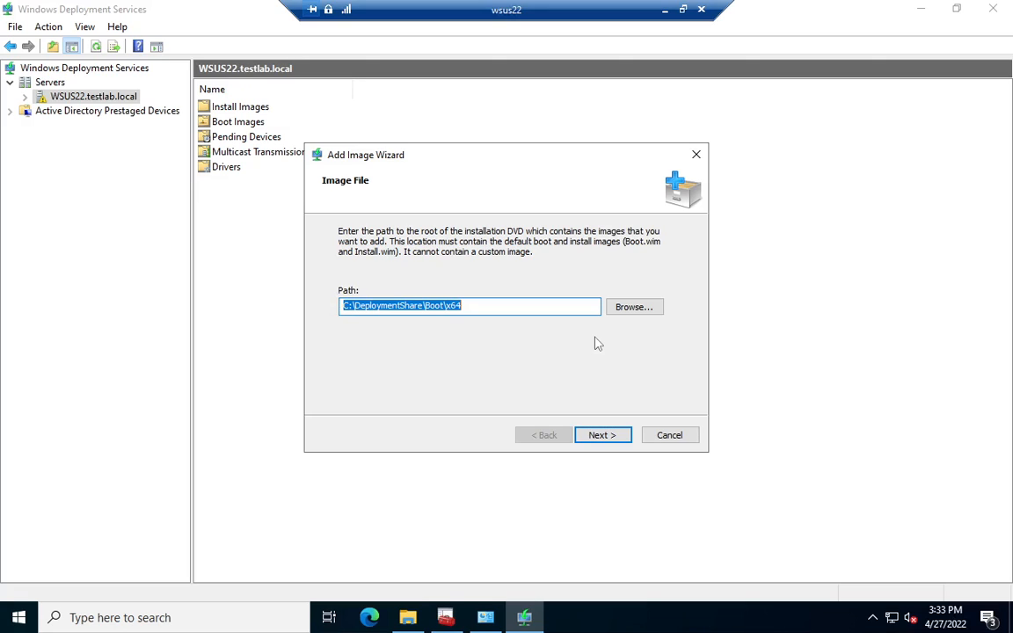
pyautogui.click(692, 440)
pyautogui.click(517, 343)
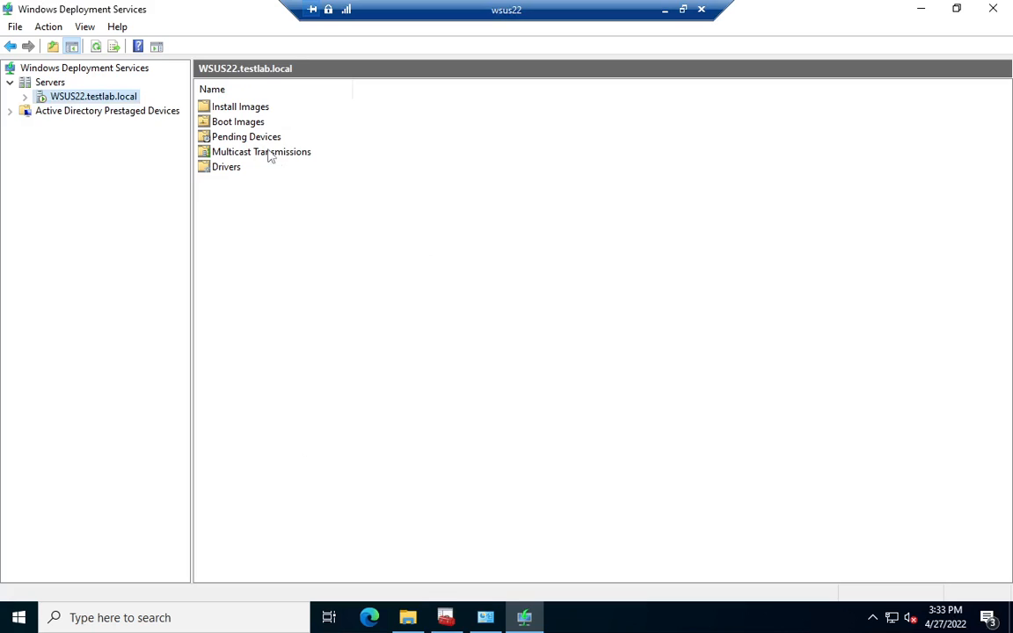
# Step: Start adding a boot image under the server's Boot Images, using the file C:\DeploymentShare\Boot\LiteTouchPE_x64.wim
pyautogui.doubleClick(248, 124)
pyautogui.rightClick(249, 130)
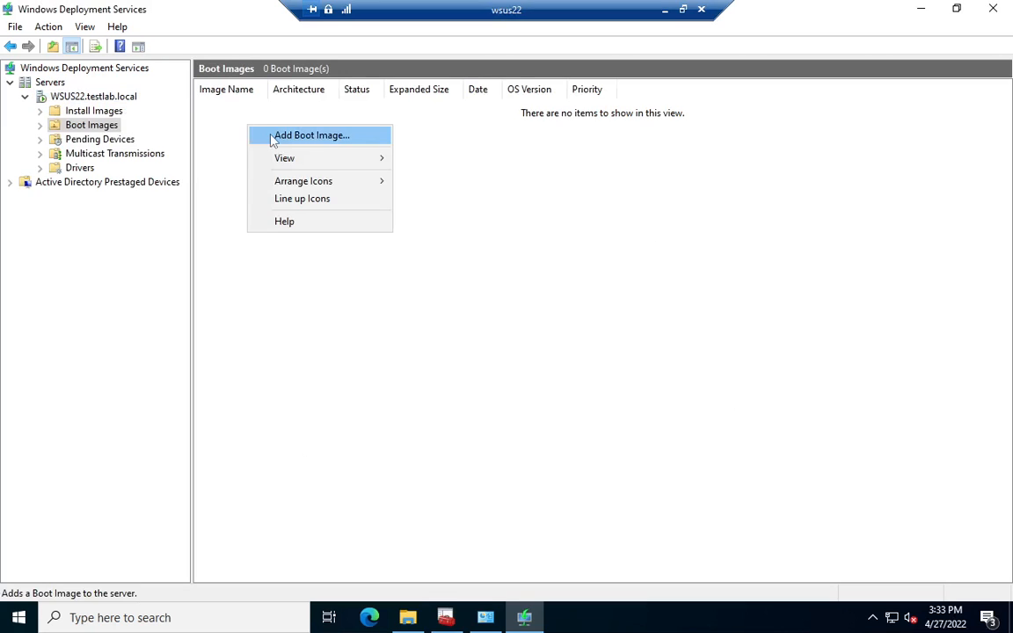
pyautogui.click(271, 135)
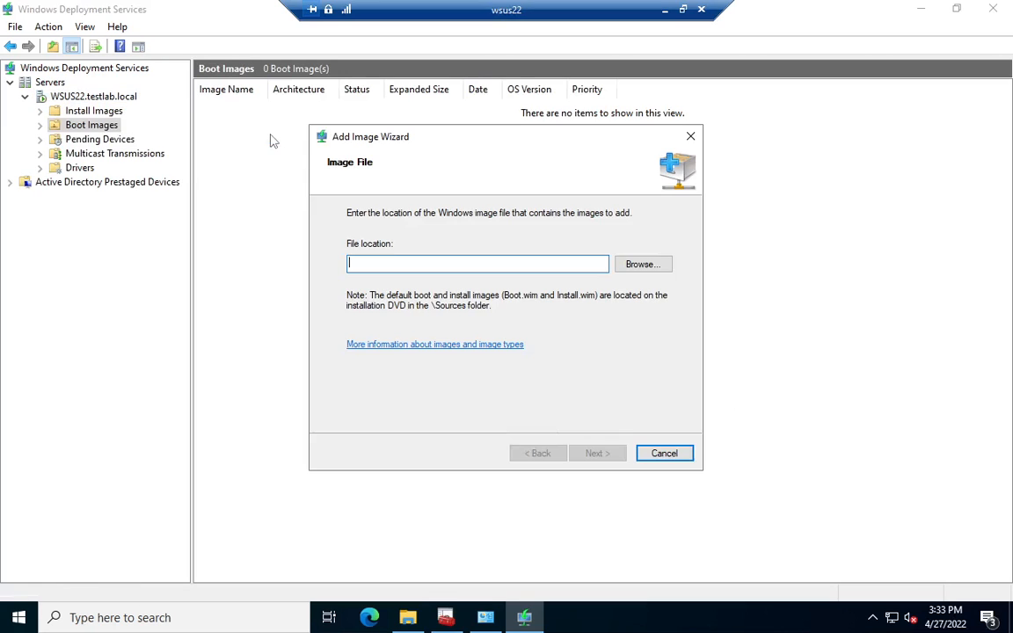
pyautogui.click(655, 267)
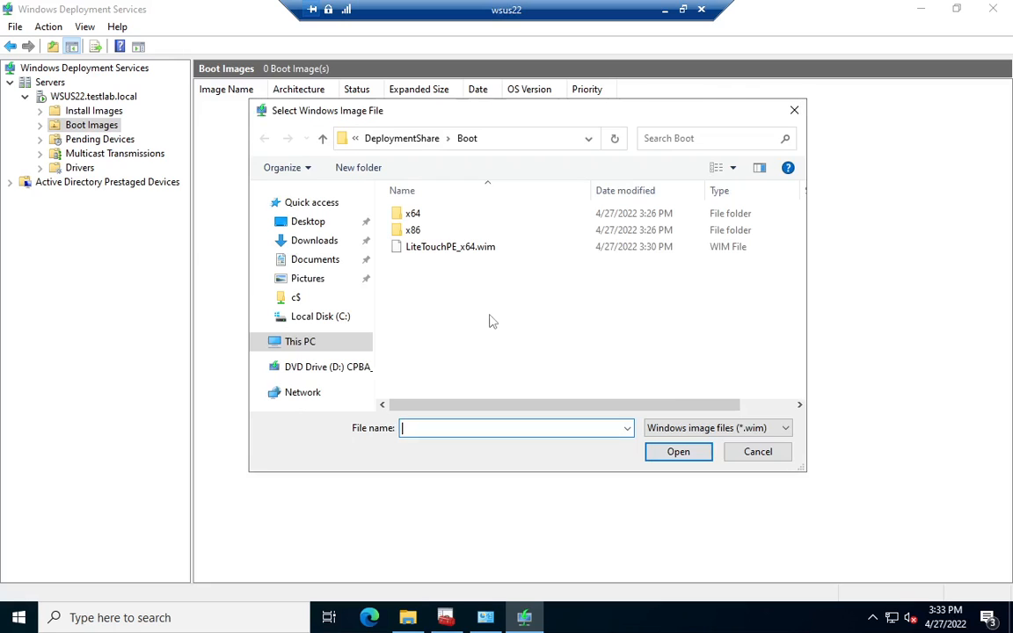
pyautogui.doubleClick(432, 251)
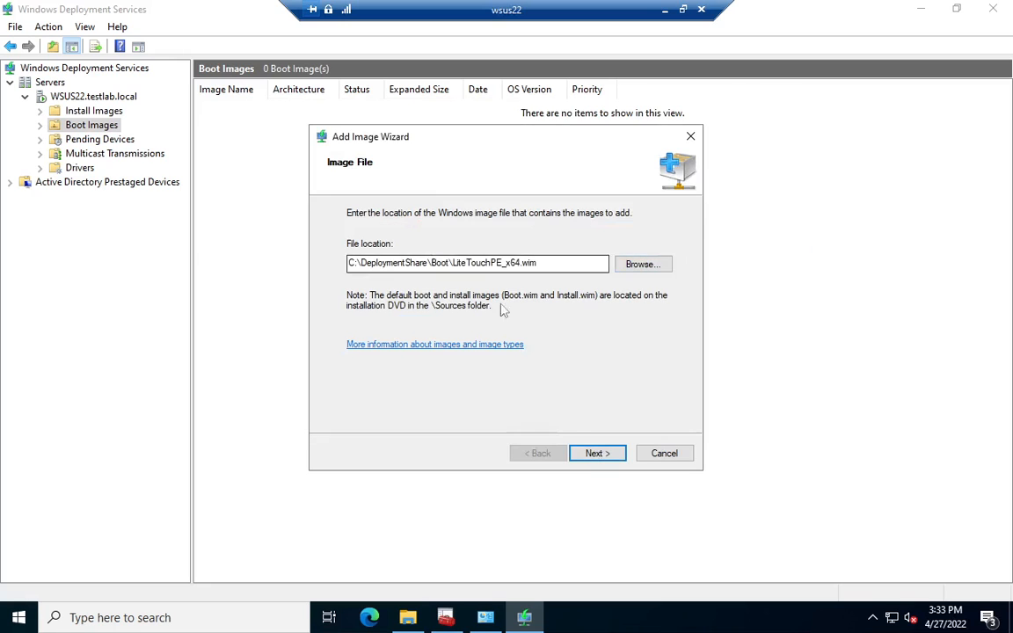
pyautogui.click(592, 516)
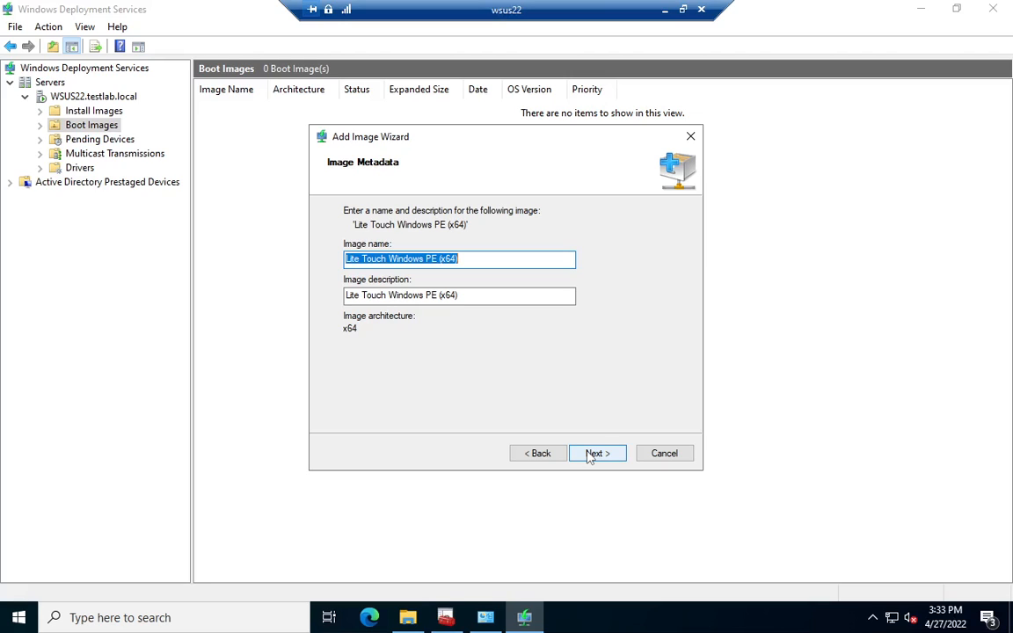
# Step: Set both the image name and the image description to "i80386sx WDS"
pyautogui.write('i8038')
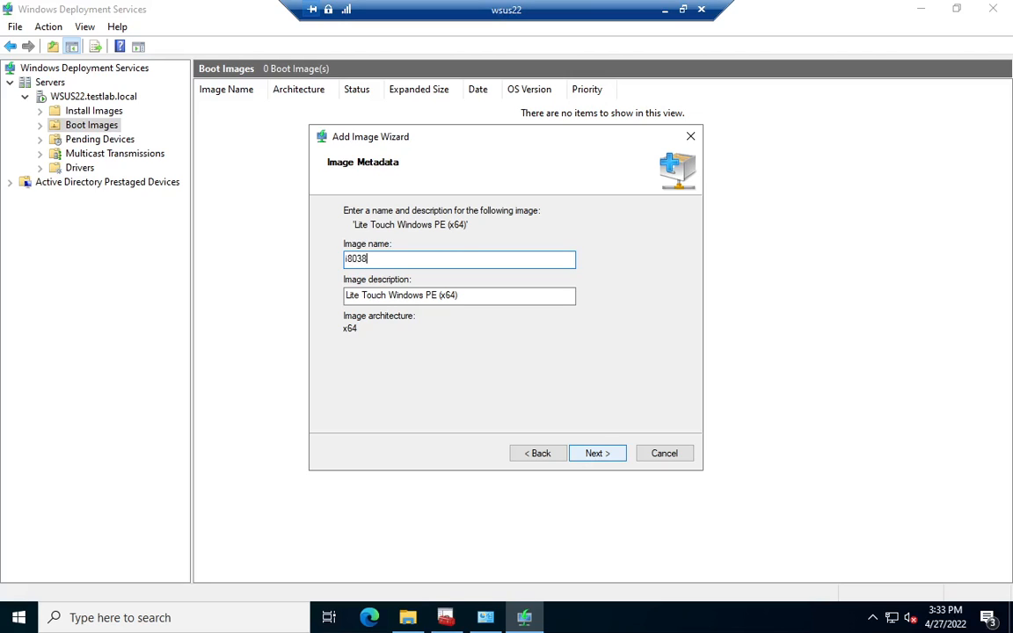
pyautogui.write('6sx WDS')
pyautogui.hotkey('ctrl', 'a')
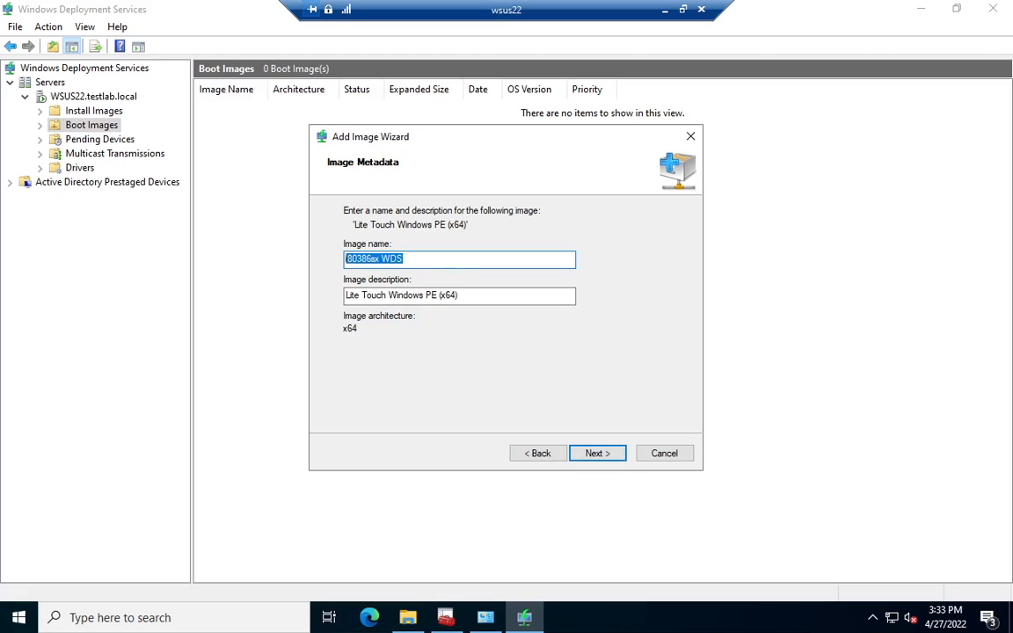
pyautogui.hotkey('ctrl', 'c')
pyautogui.click(508, 296)
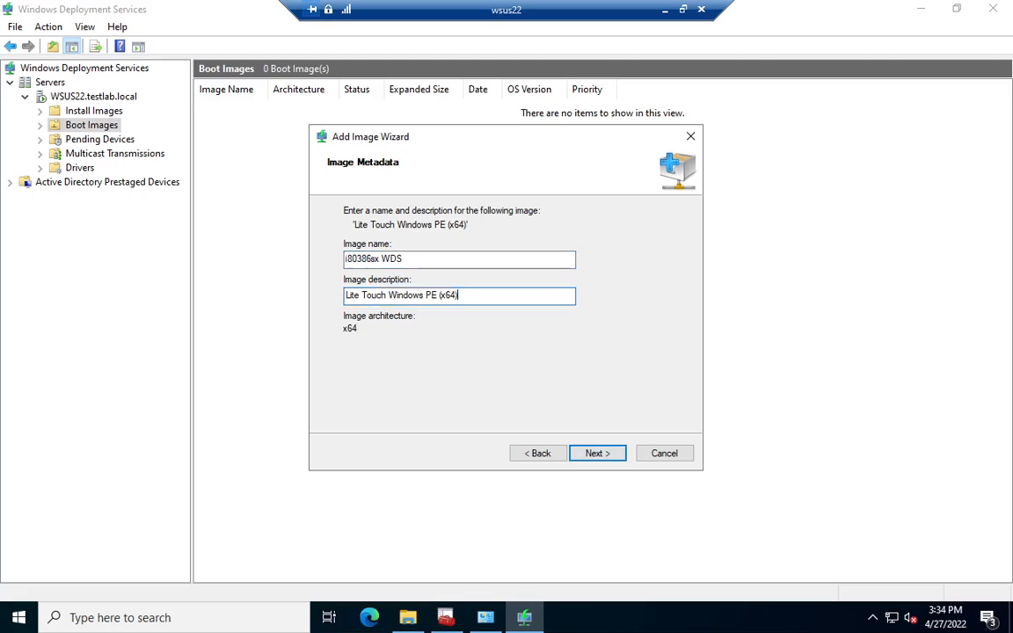
pyautogui.hotkey('ctrl', 'a')
pyautogui.hotkey('ctrl', 'v')
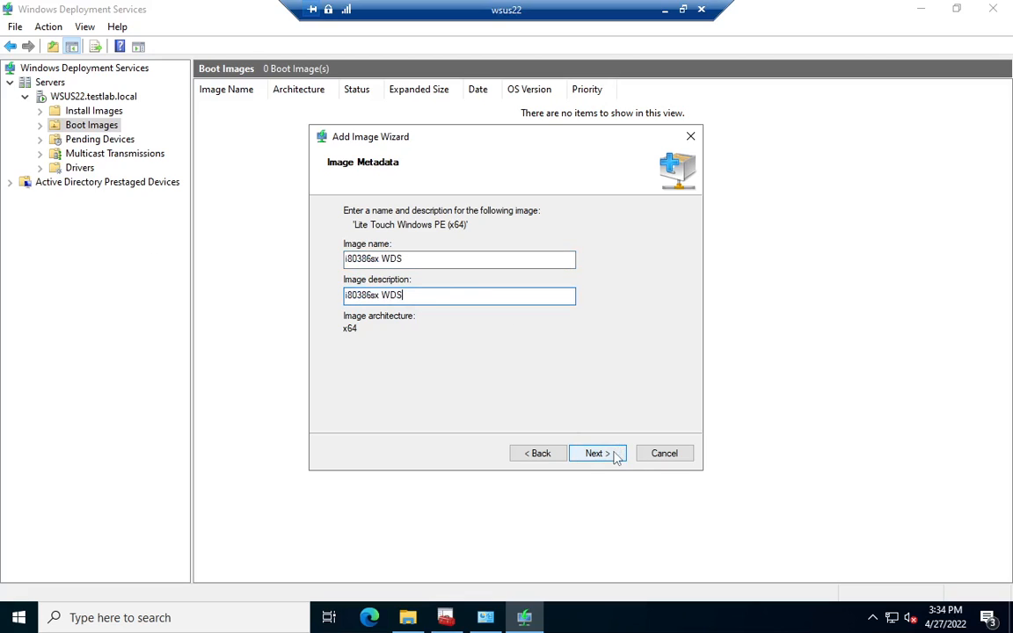
# Step: Confirm the summary and complete the wizard to add the boot image to the WSUS22 server
pyautogui.click(598, 453)
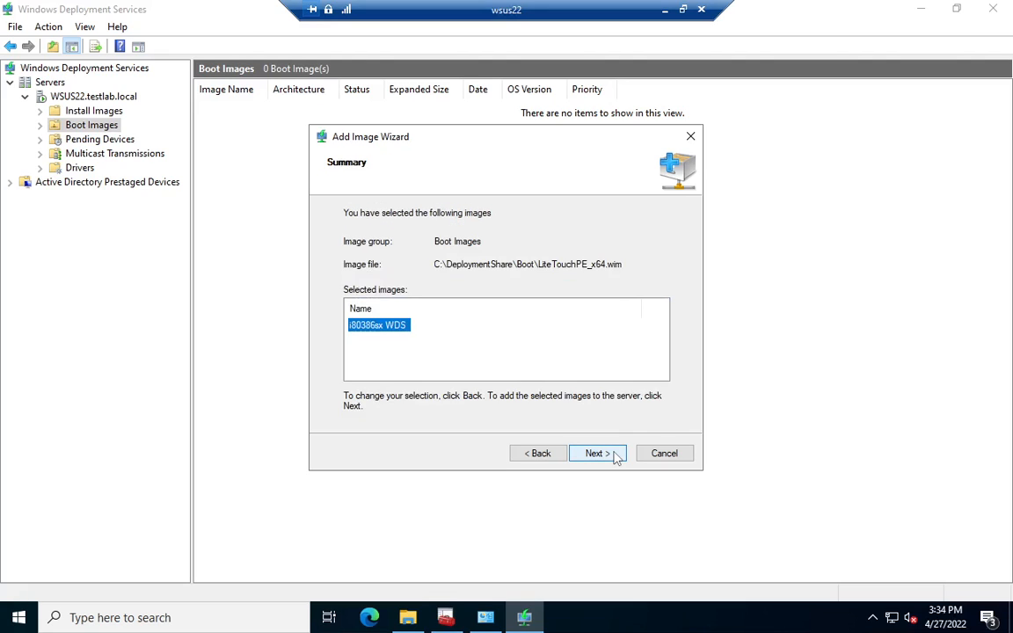
pyautogui.click(598, 453)
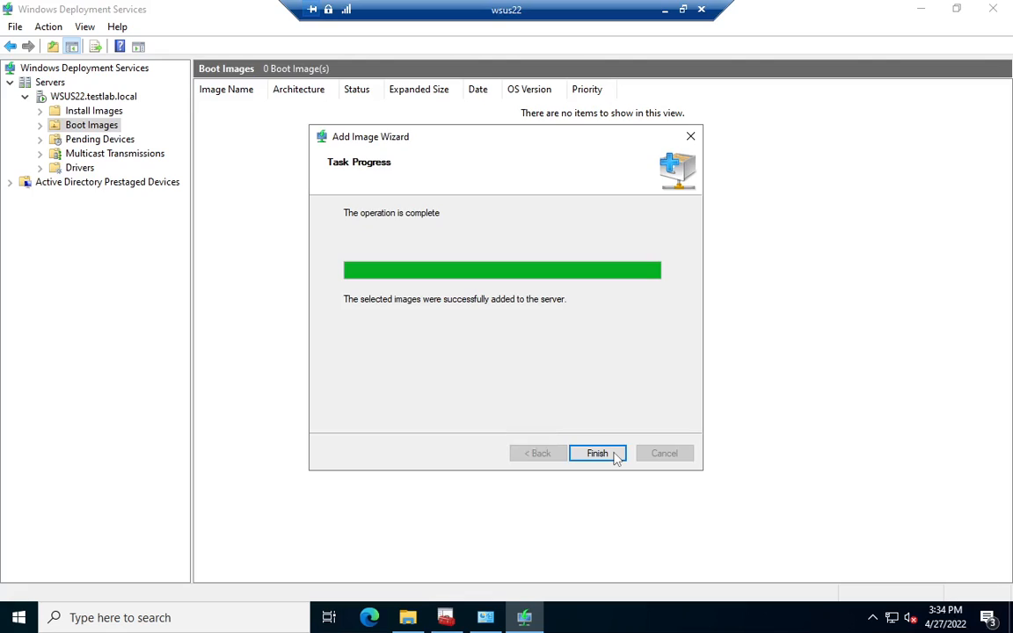
pyautogui.click(615, 455)
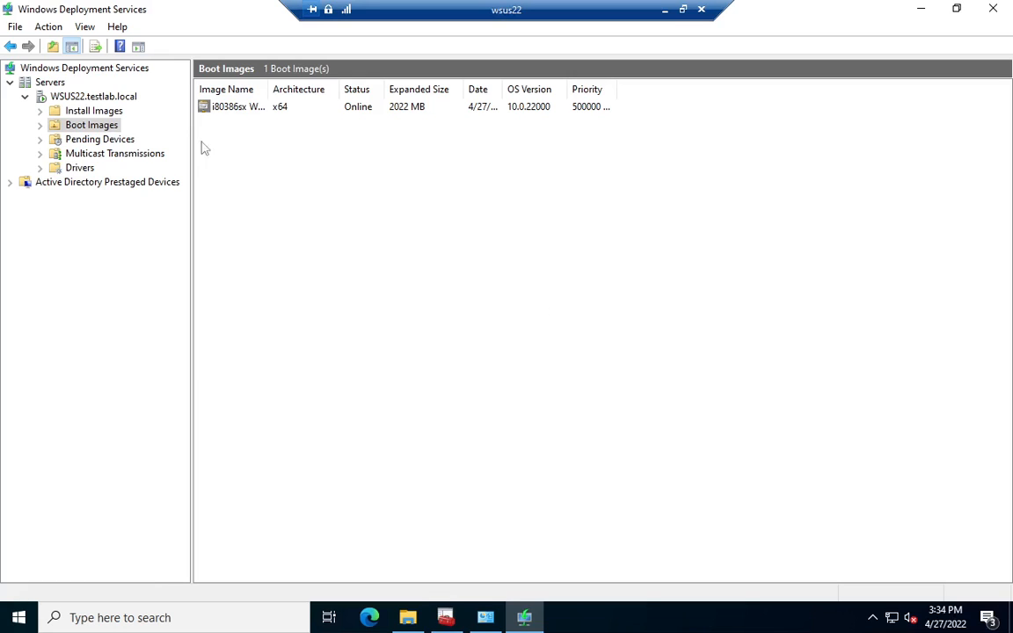
# Step: Switch to VMware ESXi, power on the Client7 virtual machine and start its network boot in the browser console
pyautogui.click(104, 115)
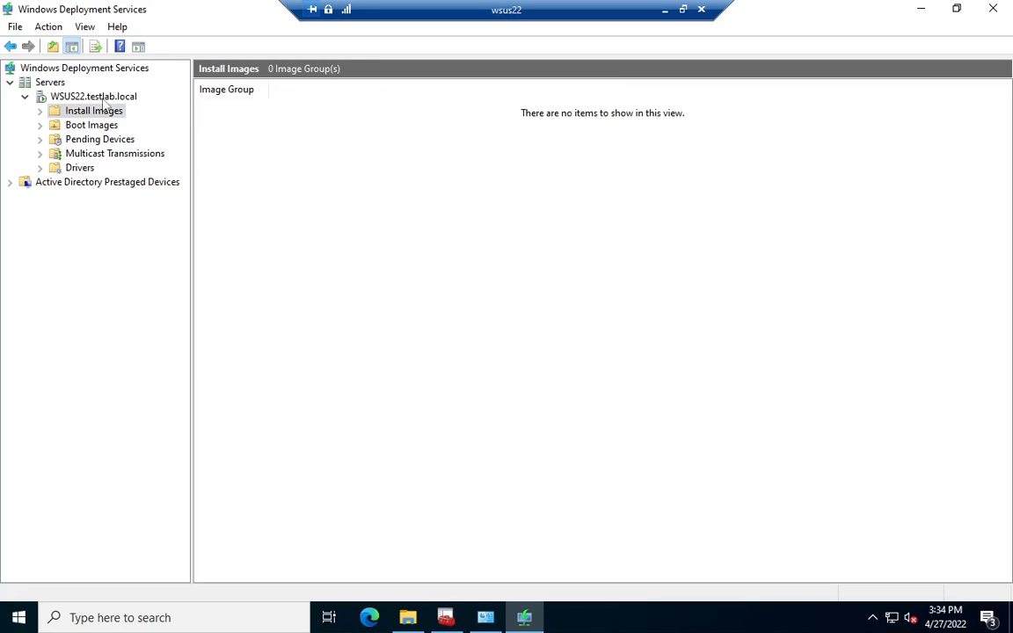
pyautogui.click(665, 11)
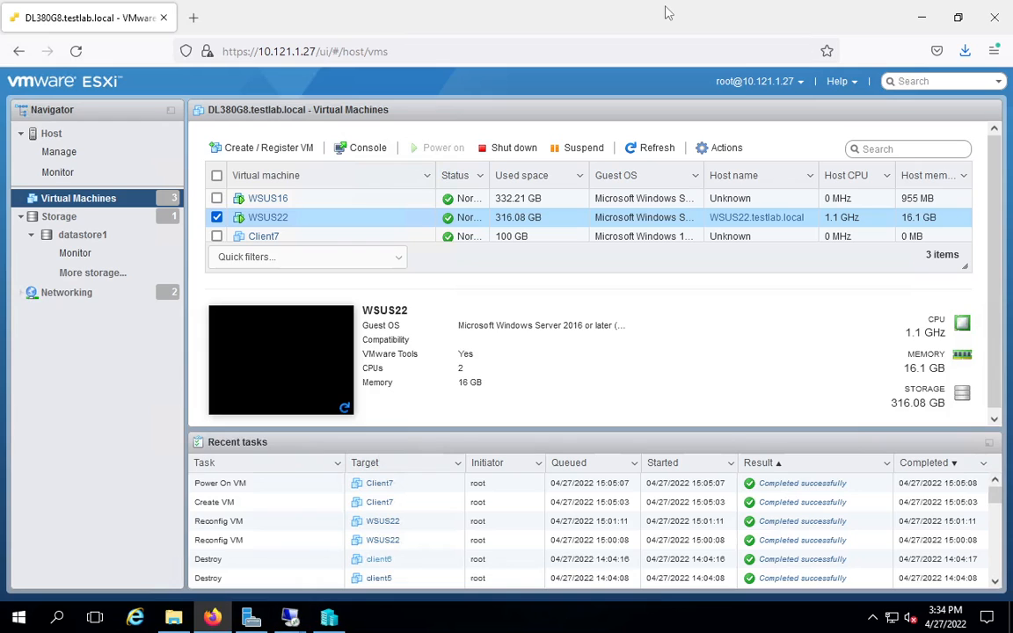
pyautogui.click(321, 233)
pyautogui.click(436, 157)
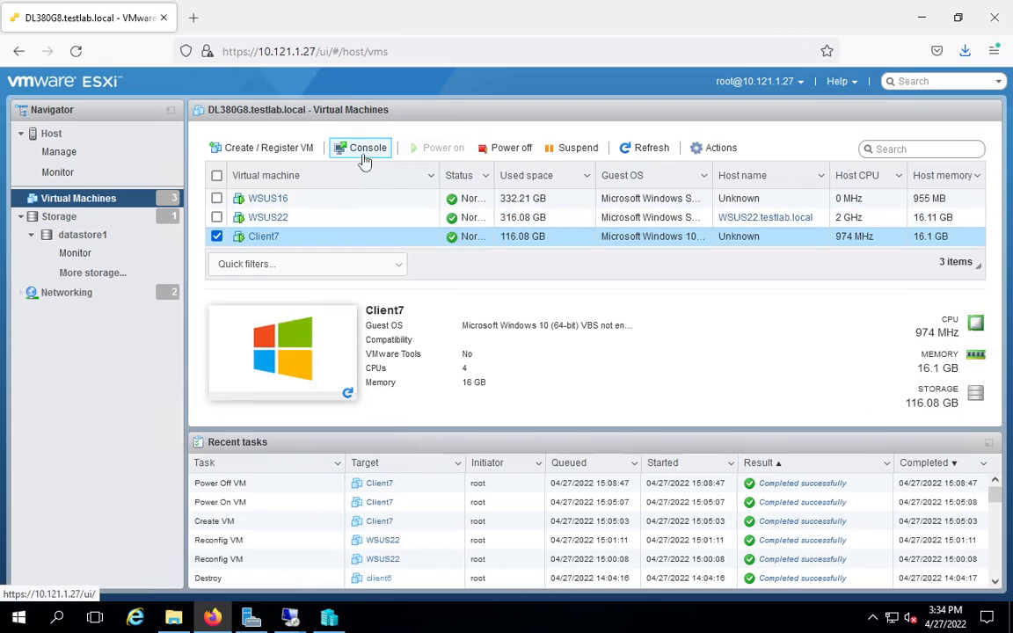
pyautogui.click(363, 151)
pyautogui.click(367, 170)
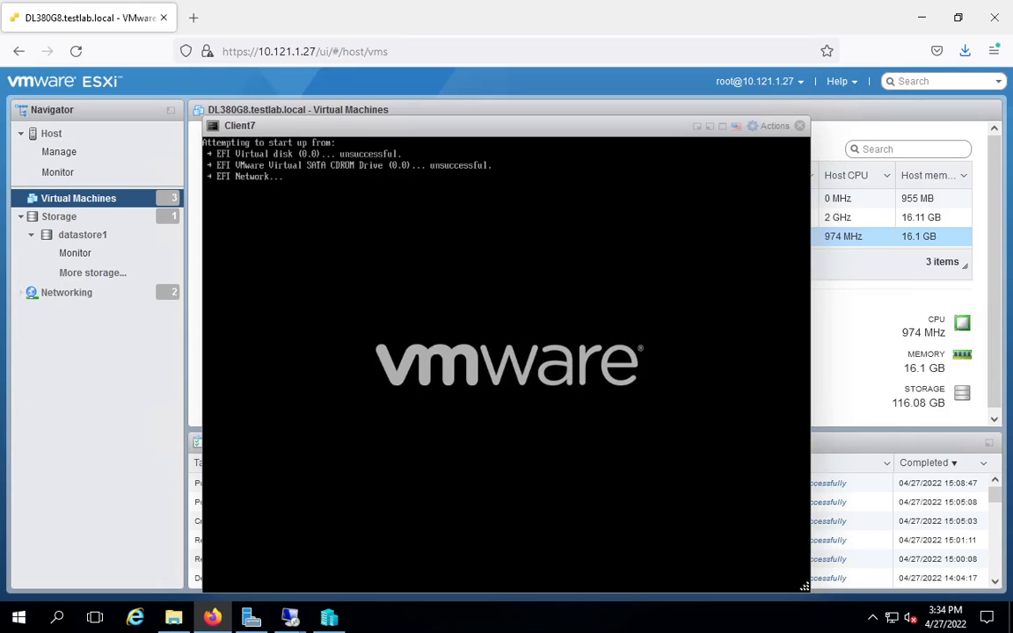
pyautogui.press('Return')
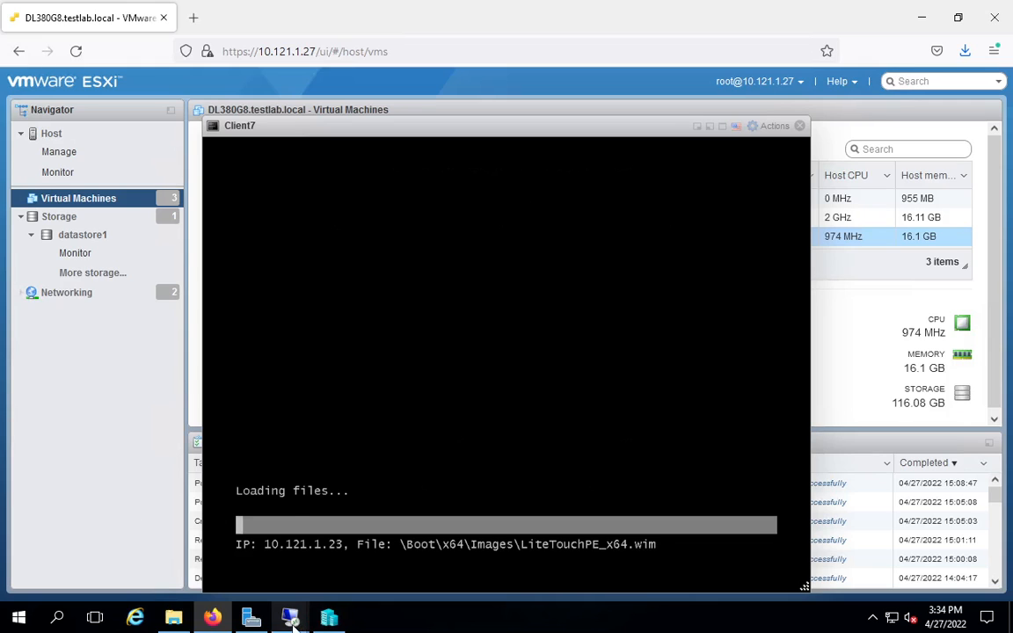
# Step: Check the IP address of WSUS22 by running ipconfig in a Command Prompt on that server
pyautogui.moveTo(293, 618)
pyautogui.click(296, 519)
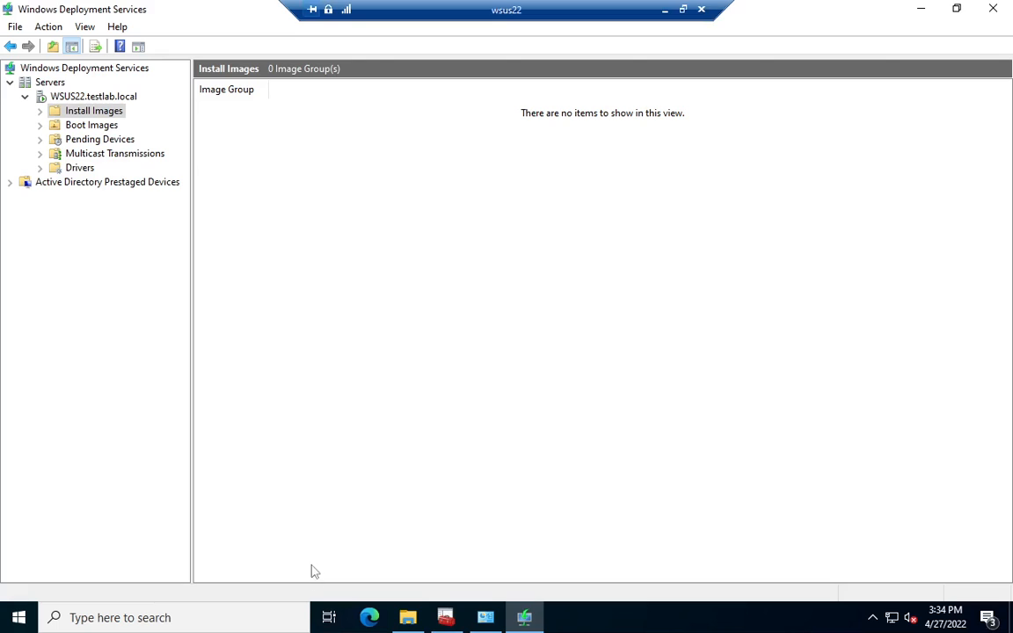
pyautogui.click(251, 619)
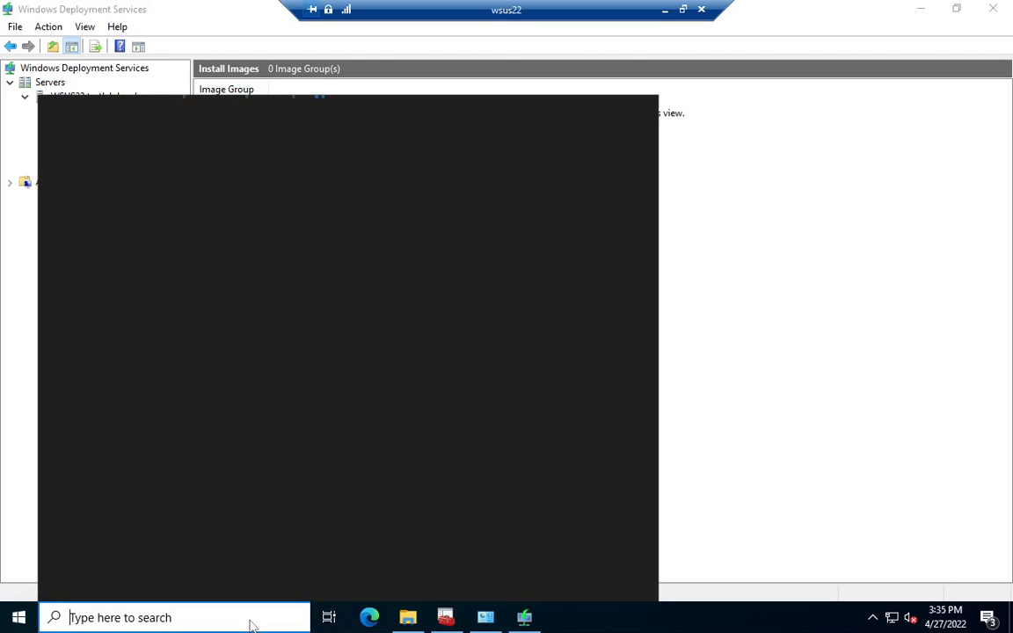
pyautogui.write('cmd')
pyautogui.press('Return')
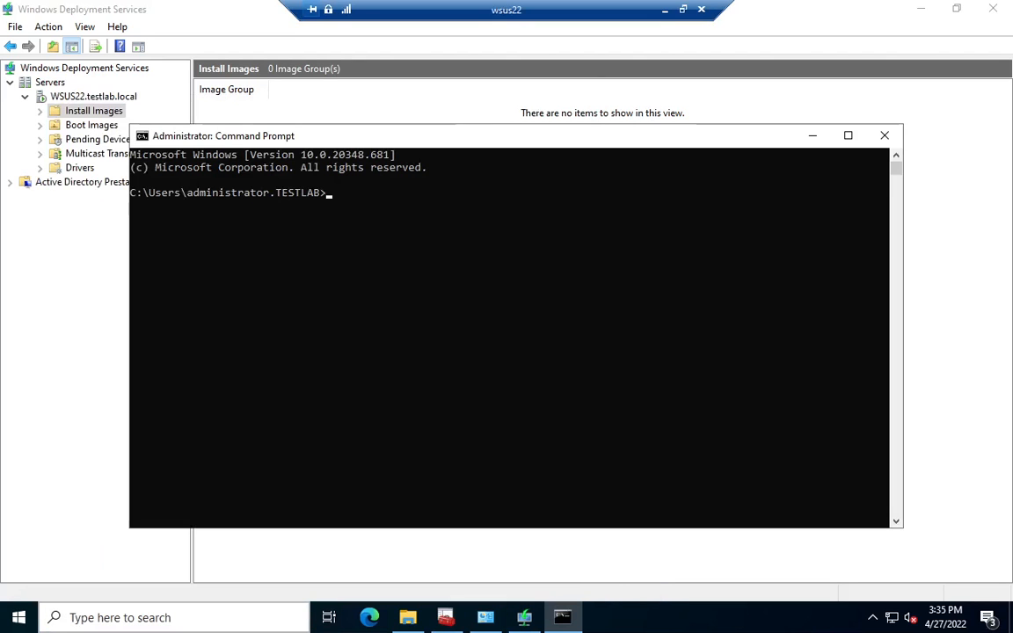
pyautogui.write('ipconfi')
pyautogui.press('Return')
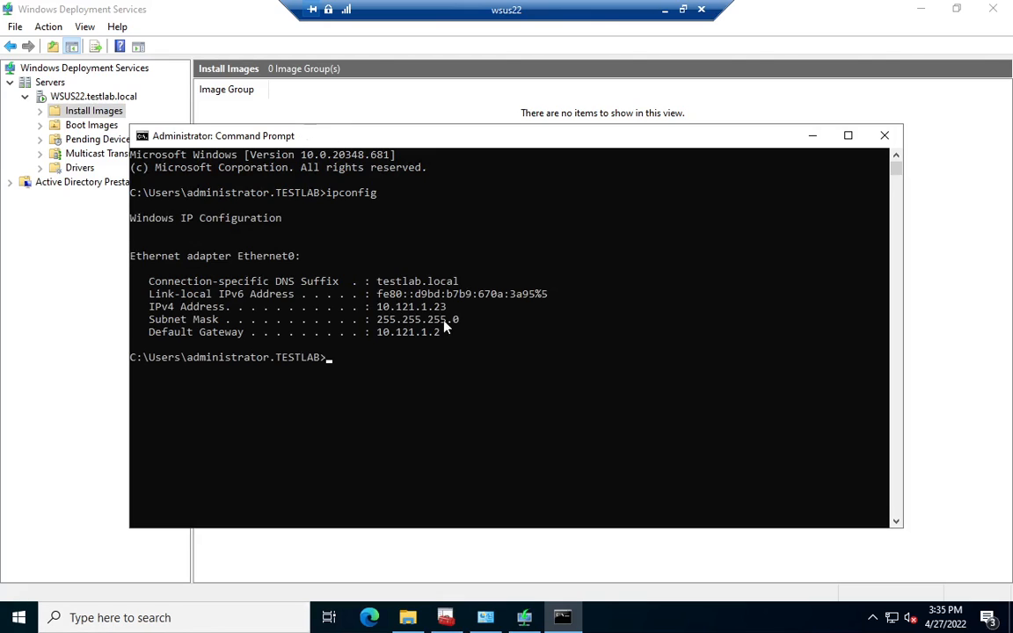
# Step: Select the Windows 10 Pro x64 2004 task sequence in Client7's Windows Deployment Wizard and continue
pyautogui.click(666, 9)
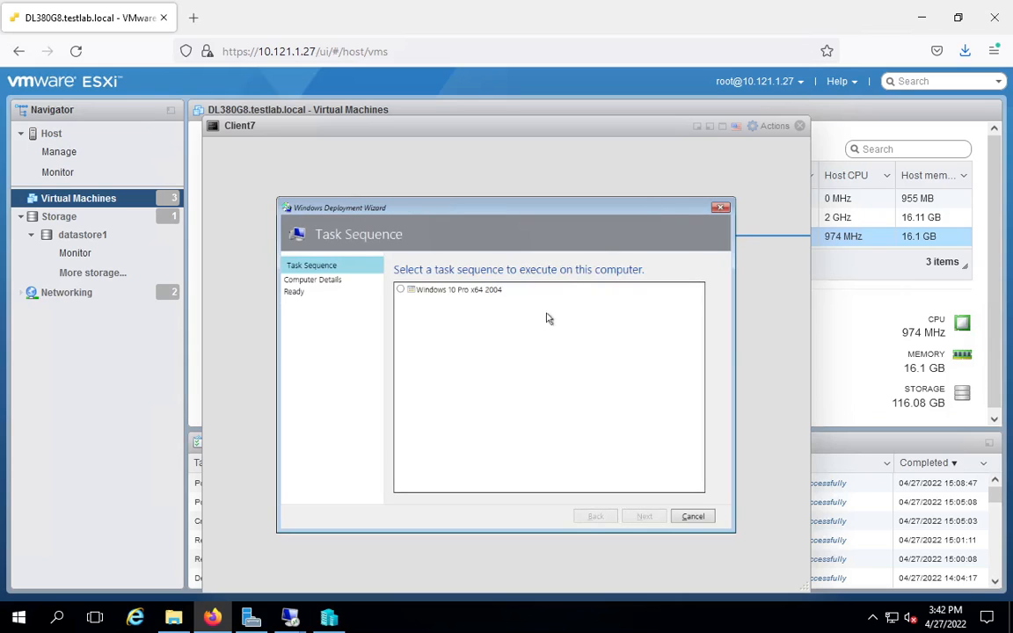
pyautogui.click(471, 292)
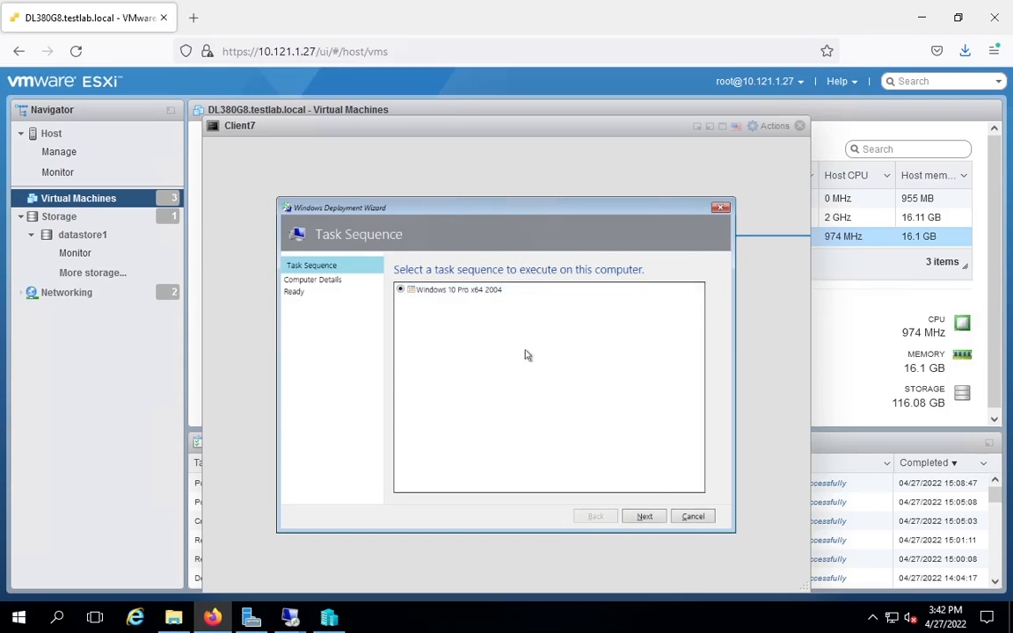
pyautogui.click(645, 518)
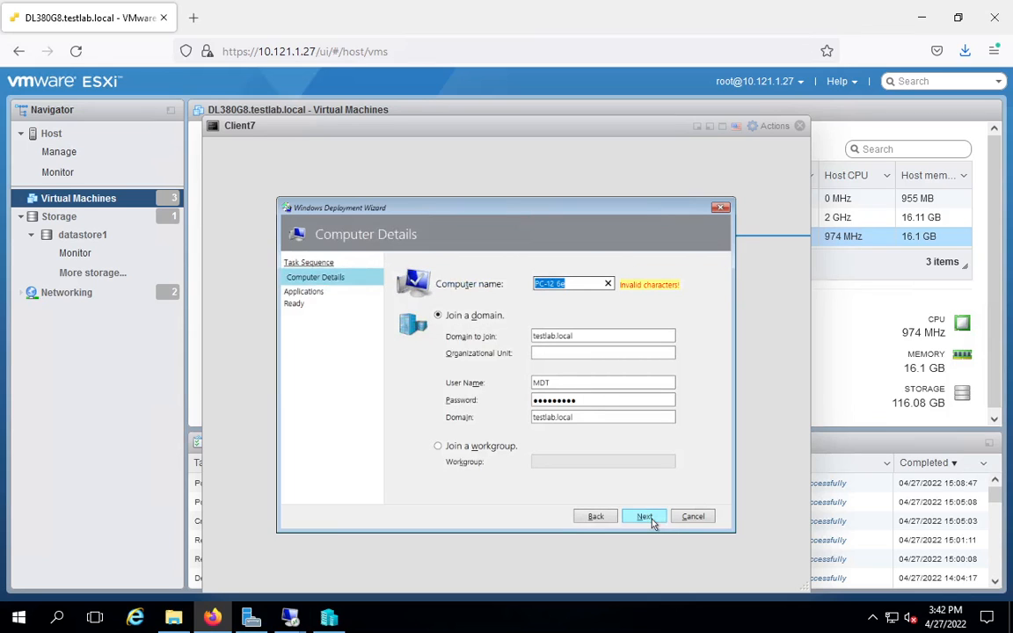
# Step: Remove the space from the computer name to make it PC-126e, and continue to the application selection
pyautogui.press('Right')
pyautogui.press('Left')
pyautogui.press('Left')
pyautogui.press('BackSpace')
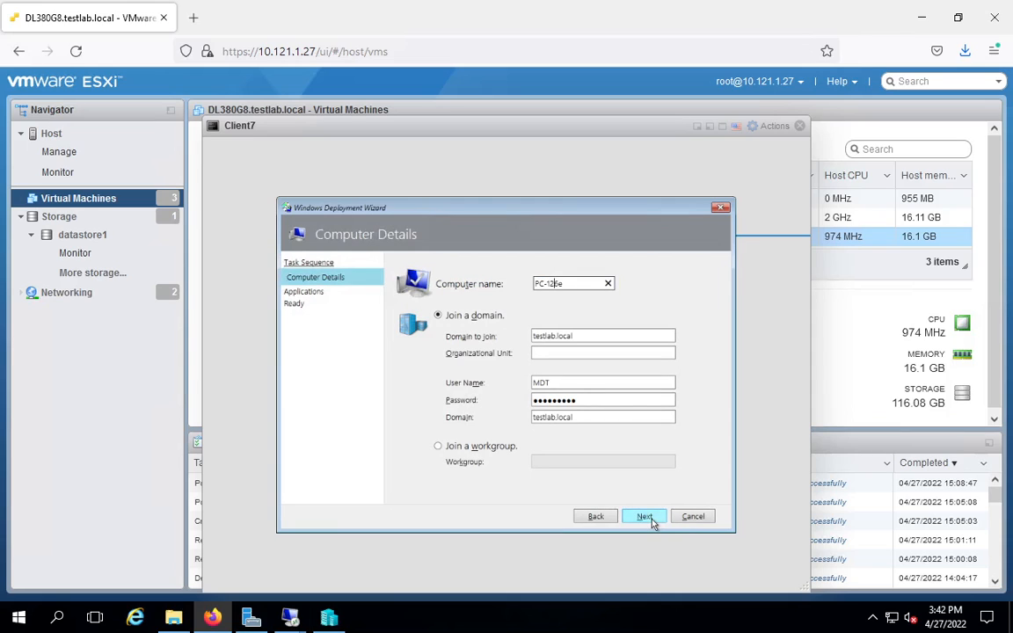
pyautogui.click(645, 518)
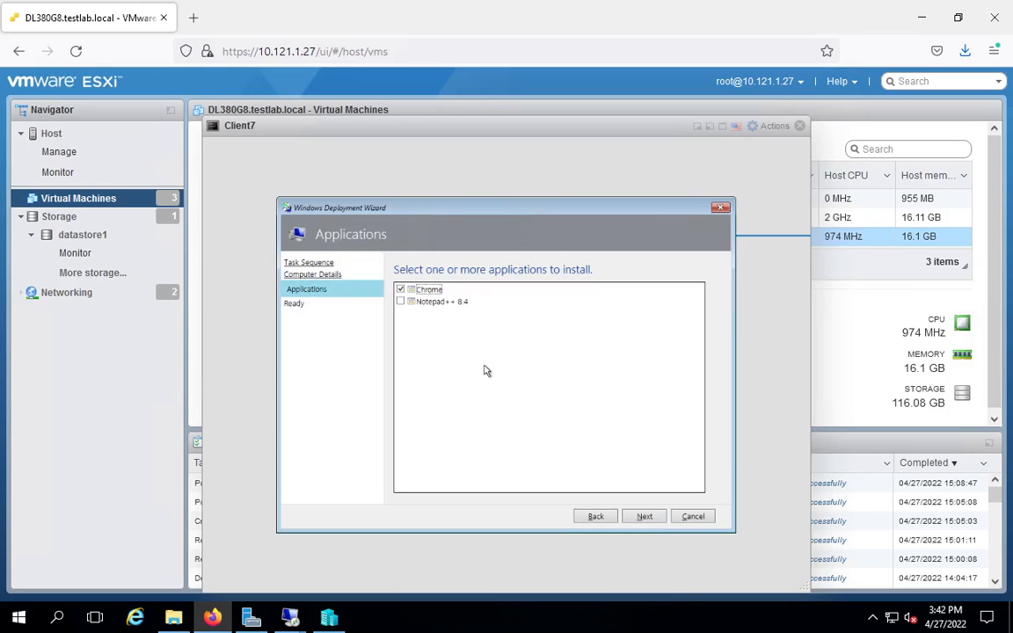
pyautogui.press('Down')
# Step: Switch to WSUS22 and check the Install Roles and Features settings in the Windows 10 Pro x64 2004 task sequence, and return to the Client7 console
pyautogui.click(290, 618)
pyautogui.click(383, 563)
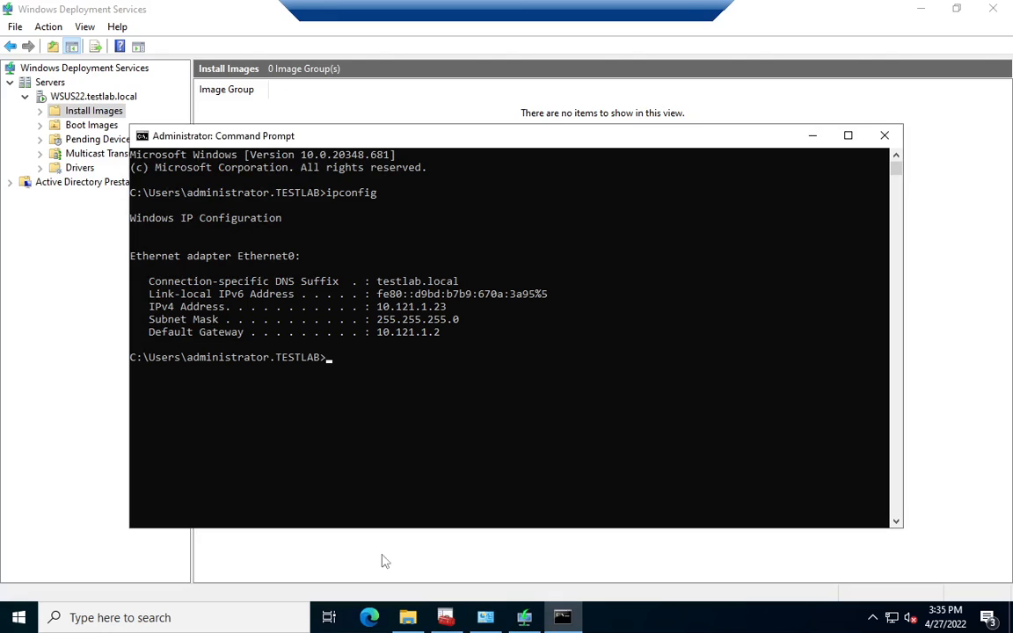
pyautogui.click(445, 618)
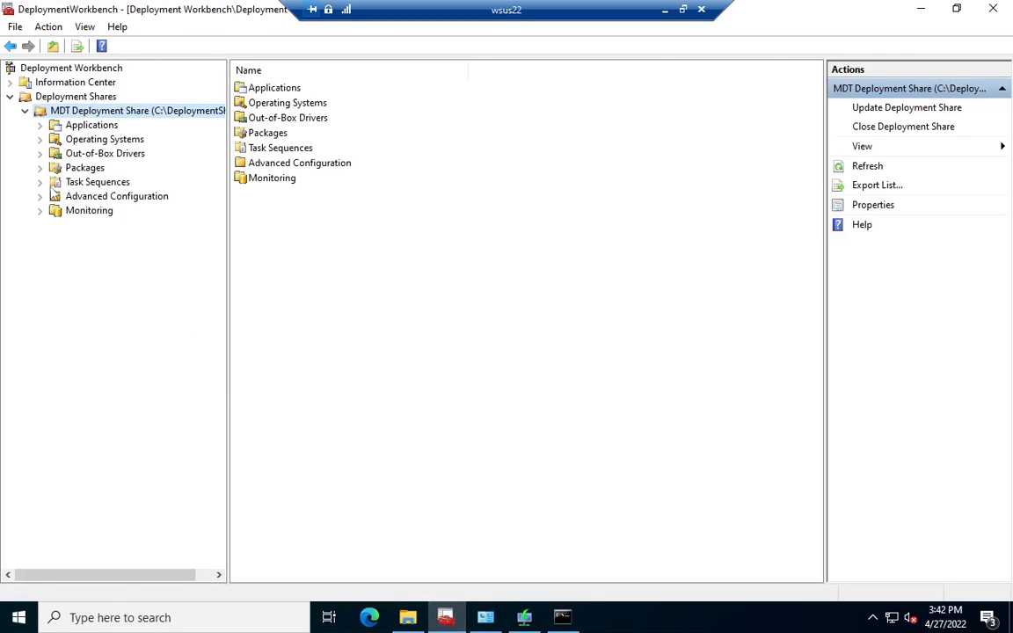
pyautogui.click(55, 181)
pyautogui.doubleClick(279, 89)
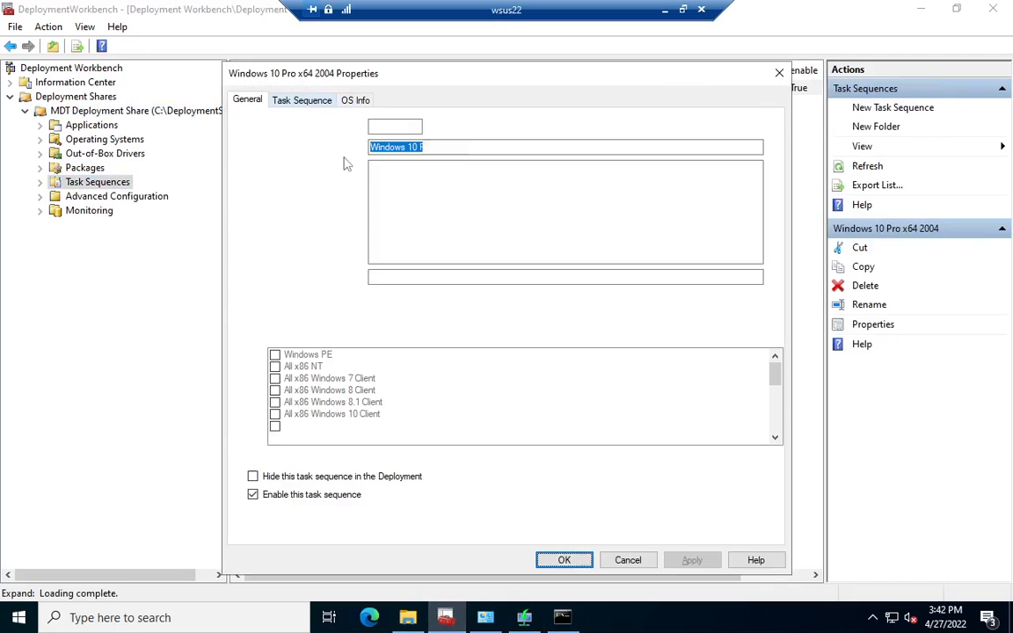
pyautogui.click(328, 102)
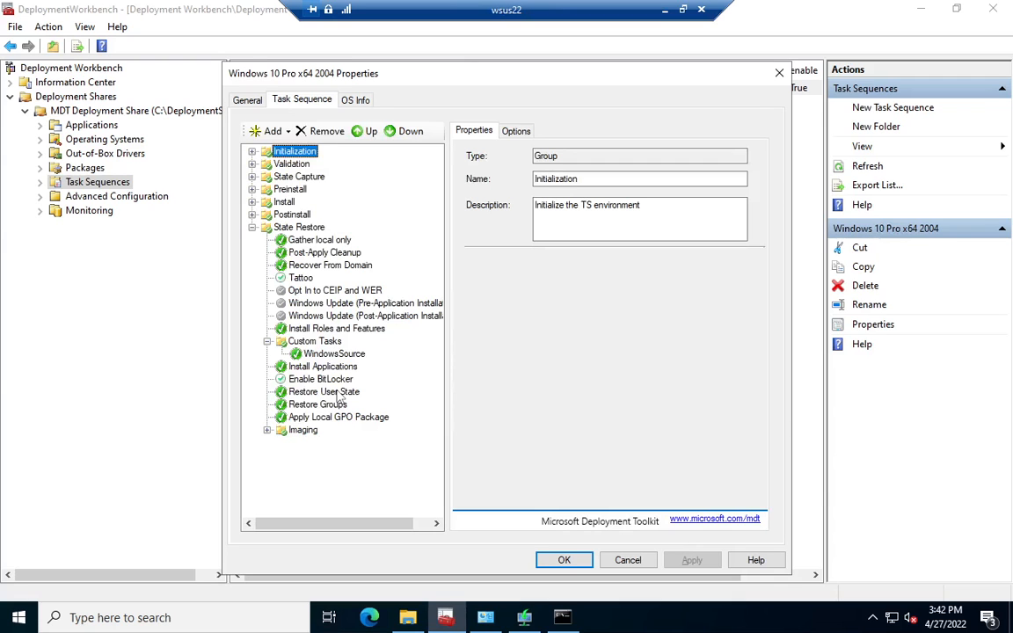
pyautogui.click(340, 330)
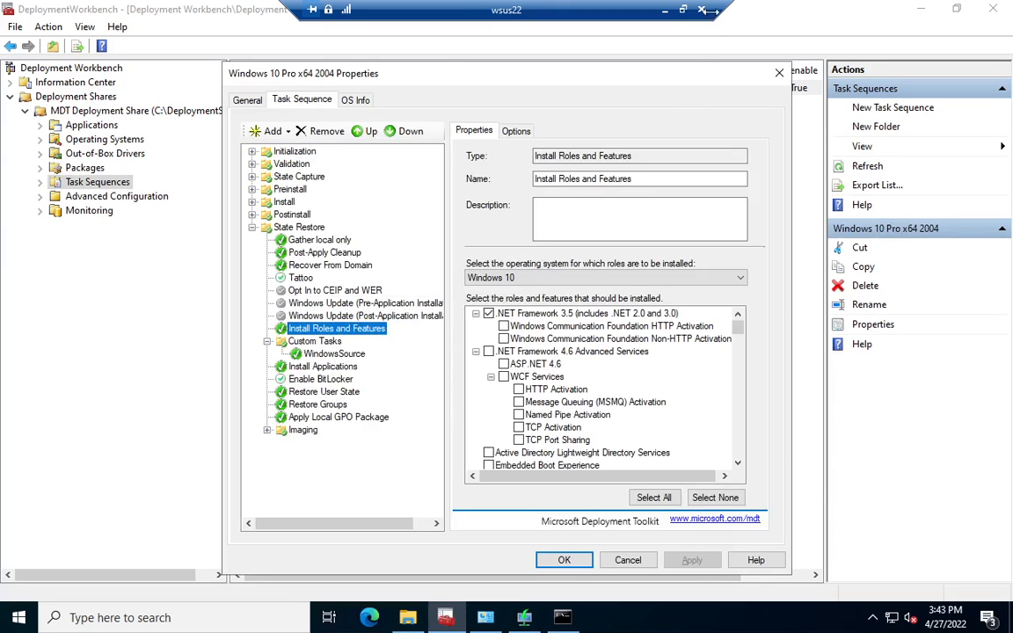
pyautogui.click(666, 11)
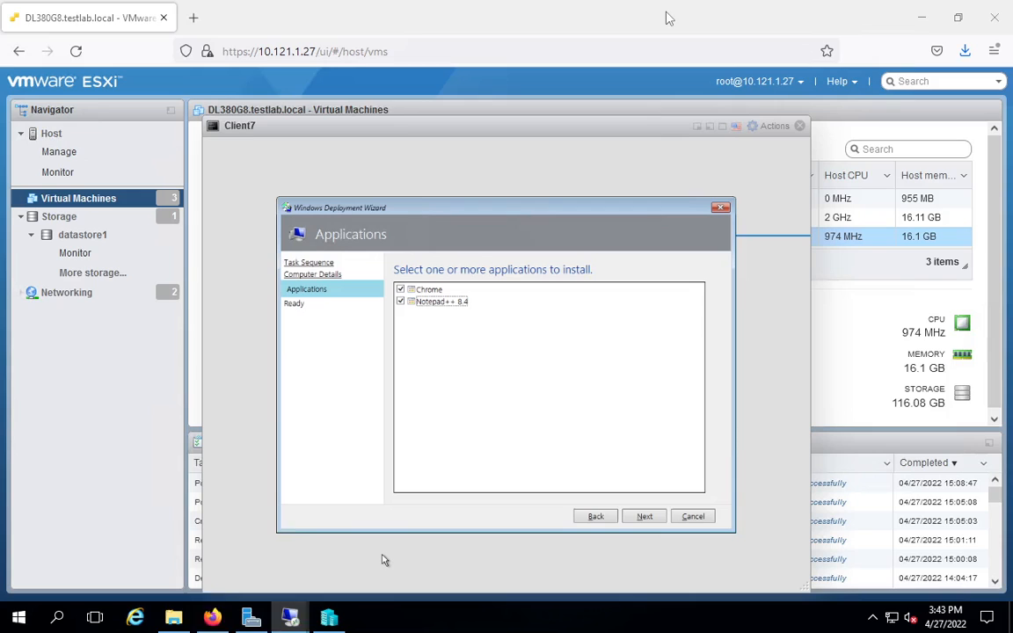
# Step: Continue with Chrome and Notepad++ 8.4 selected for installation and begin the deployment on Client7
pyautogui.click(644, 516)
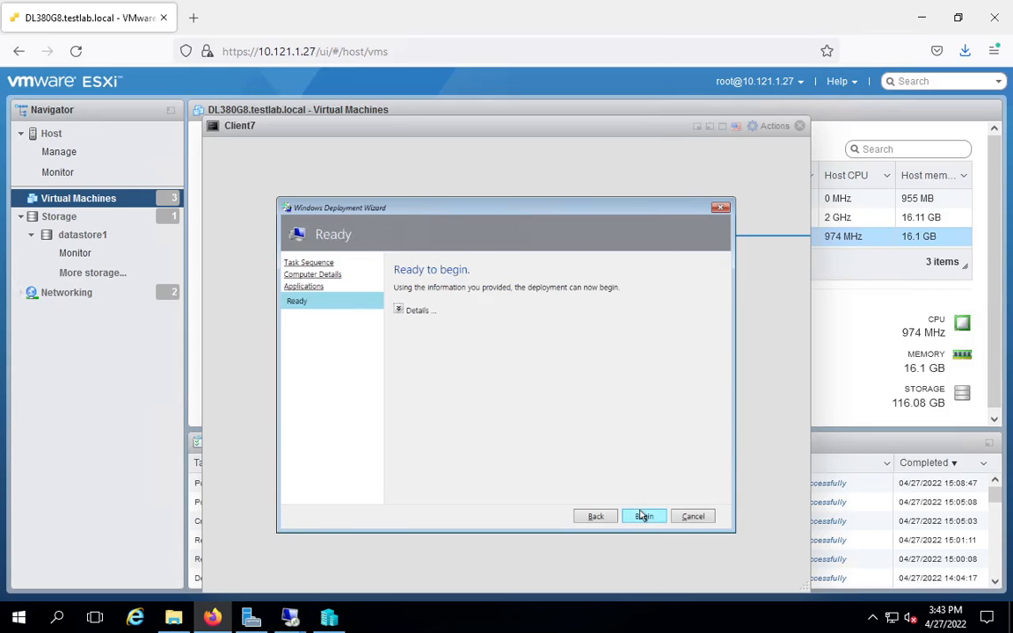
pyautogui.click(644, 516)
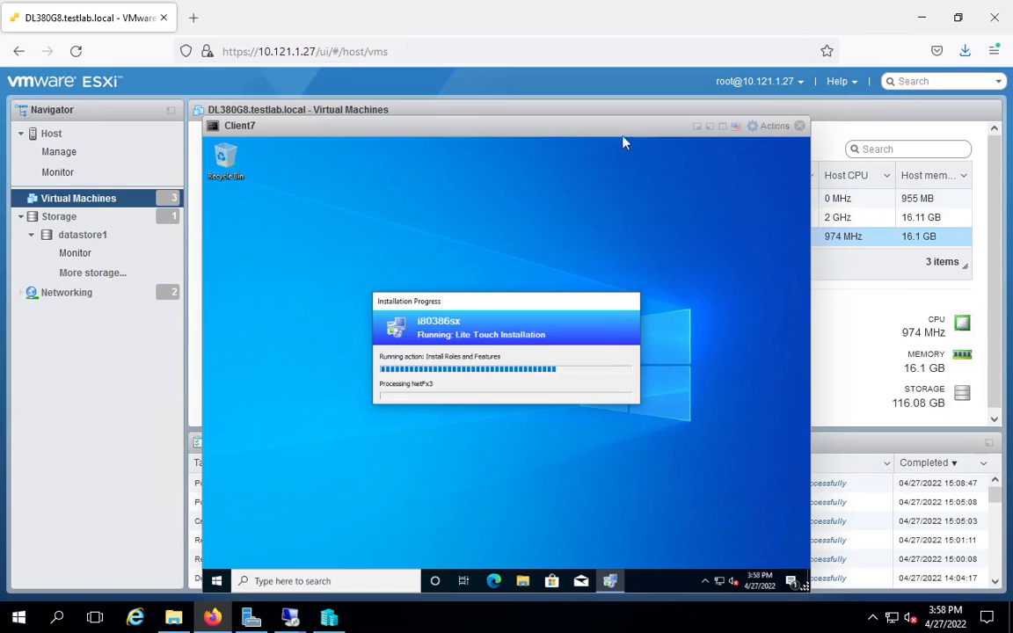
# Step: Open the ESXi host overview and reposition the Client7 console window over it
pyautogui.click(65, 137)
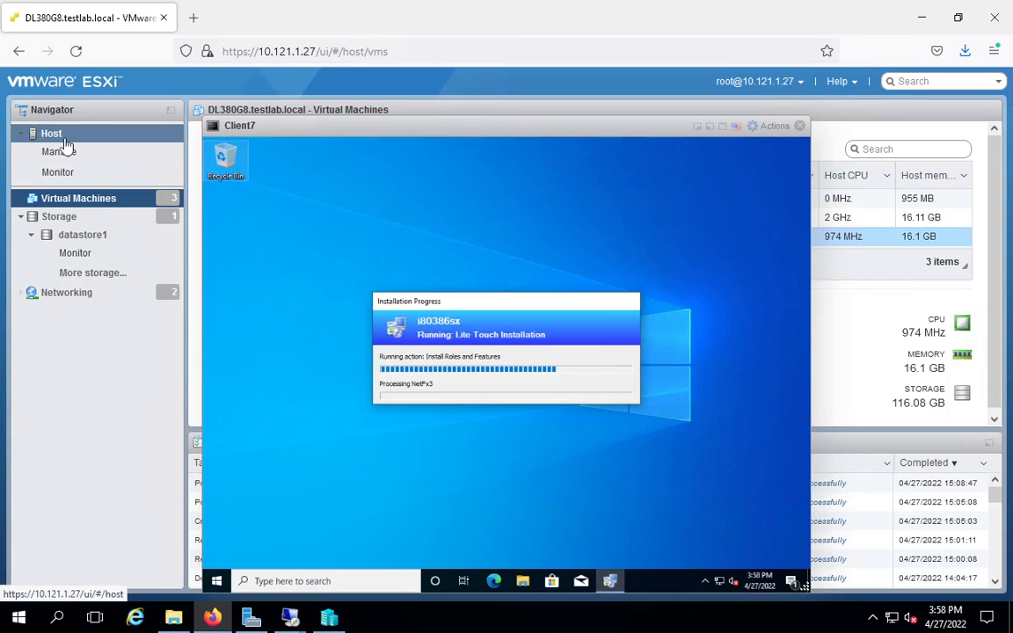
pyautogui.moveTo(314, 132); pyautogui.dragTo(728, 210)
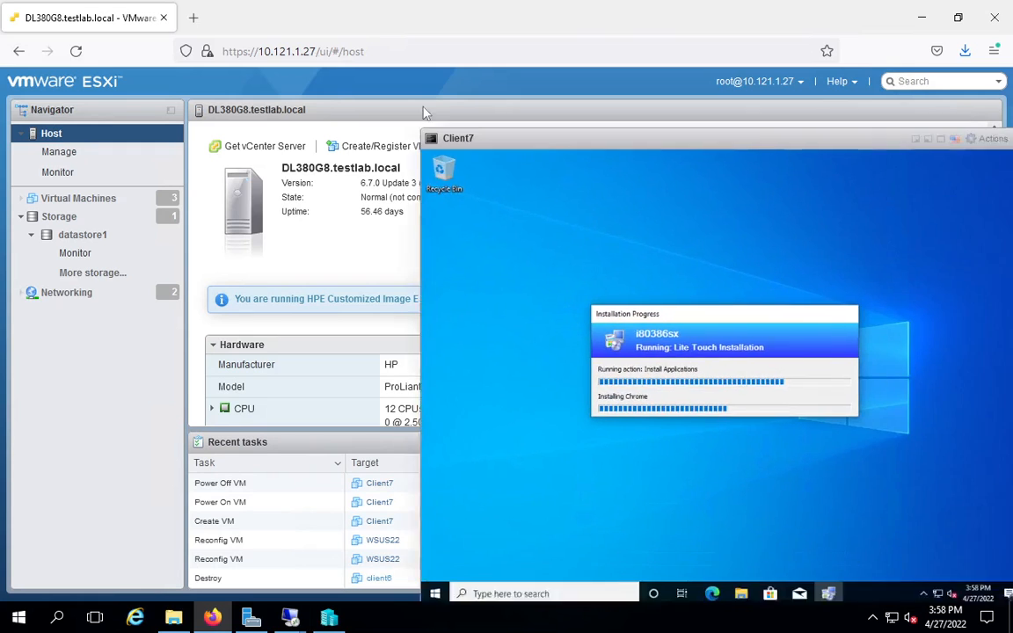
pyautogui.moveTo(423, 108); pyautogui.dragTo(691, 117)
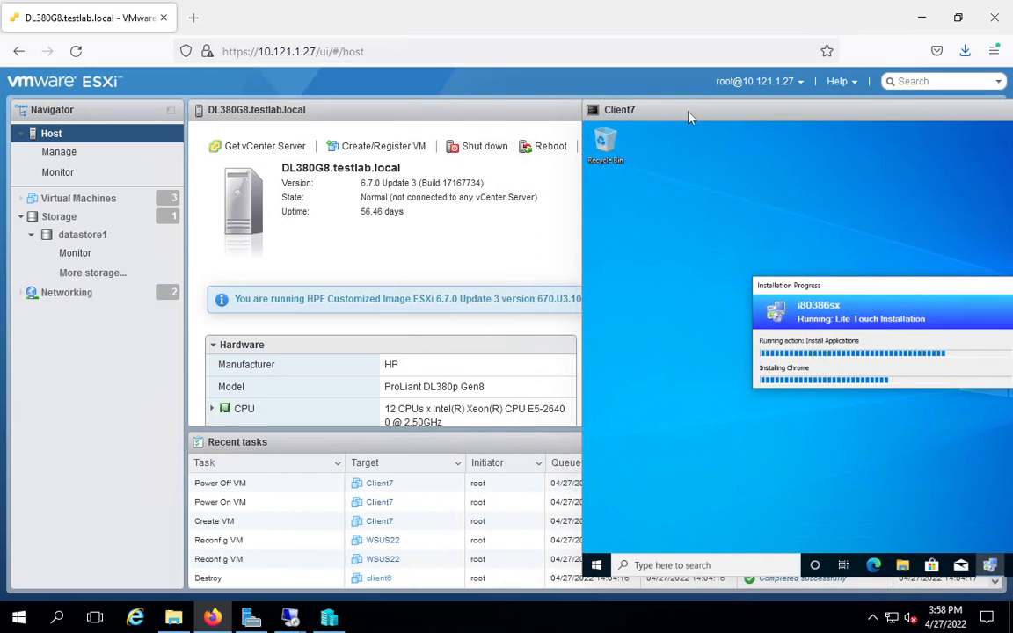
pyautogui.moveTo(691, 117); pyautogui.dragTo(361, 115)
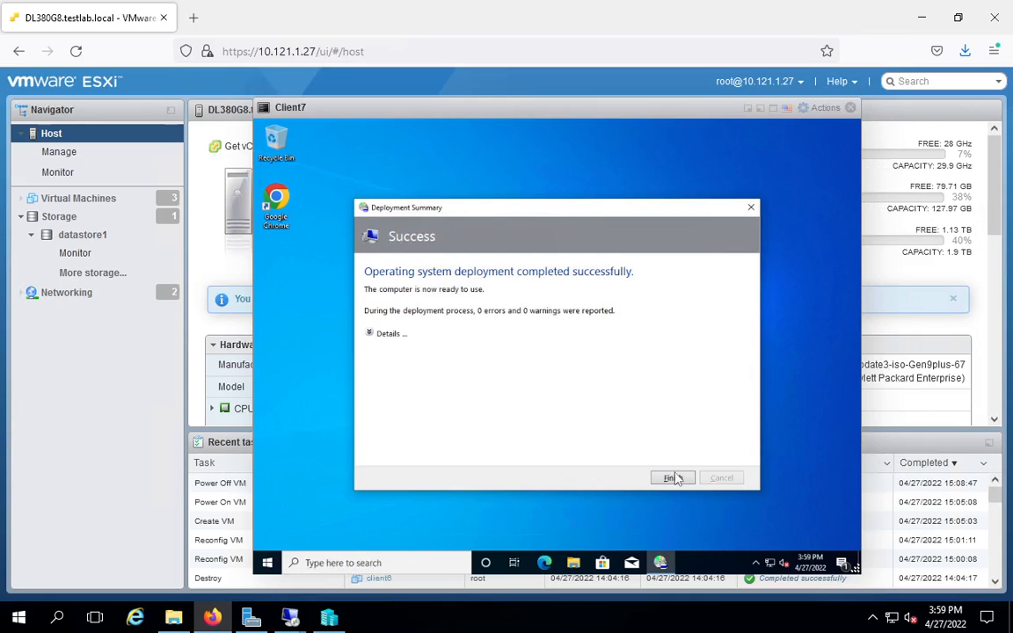
# Step: Finish the deployment summary on Client7, launch the installed Google Chrome as a check and close it
pyautogui.click(674, 477)
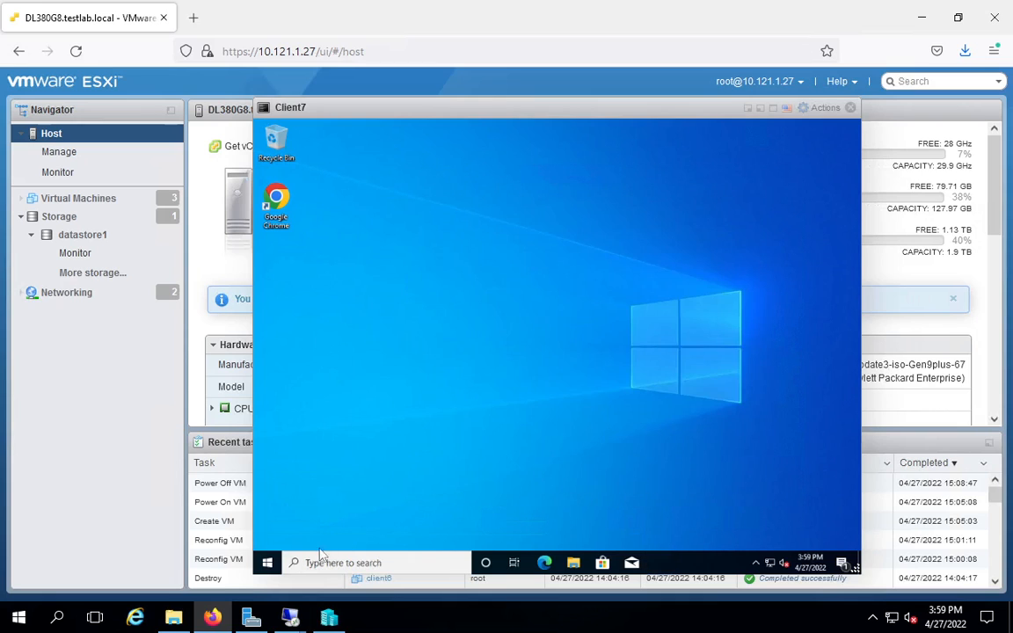
pyautogui.click(266, 563)
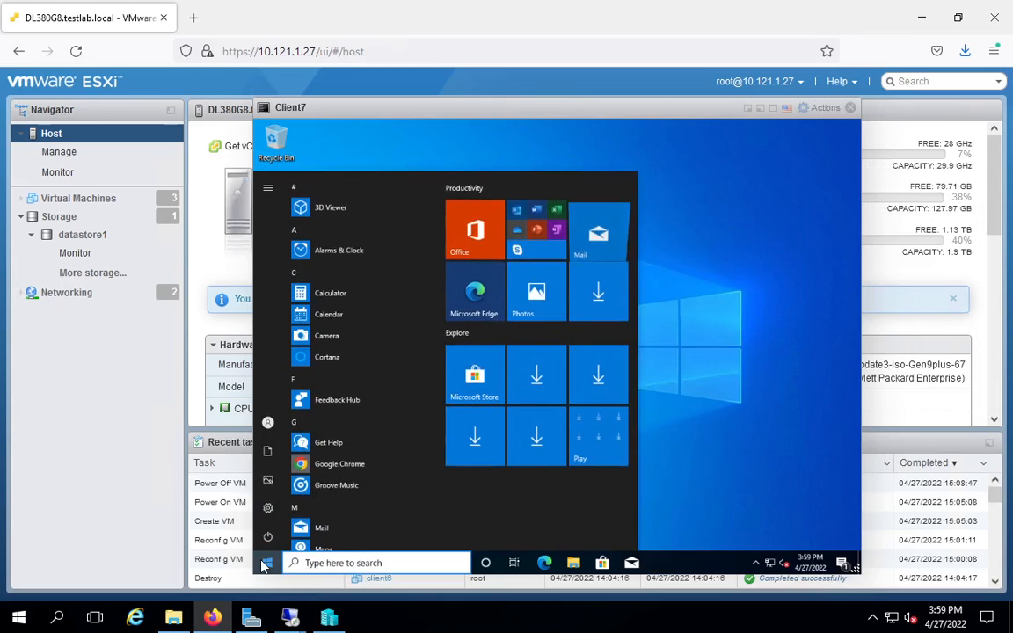
pyautogui.click(393, 466)
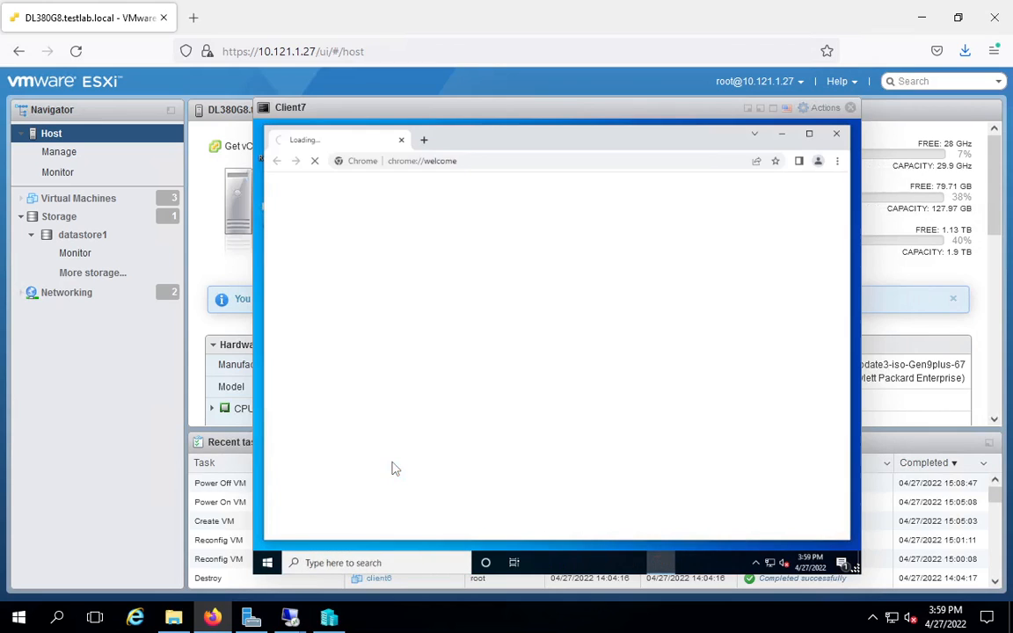
pyautogui.click(837, 134)
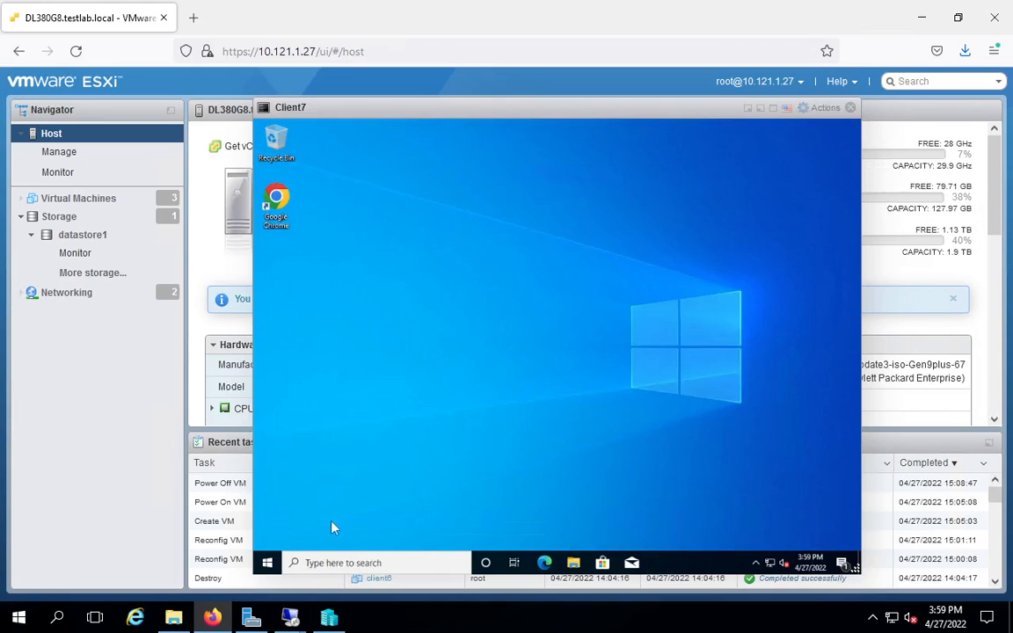
# Step: Launch the installed Notepad++ on Client7 as a check and close it
pyautogui.click(266, 564)
pyautogui.scroll(-10, 334, 439)
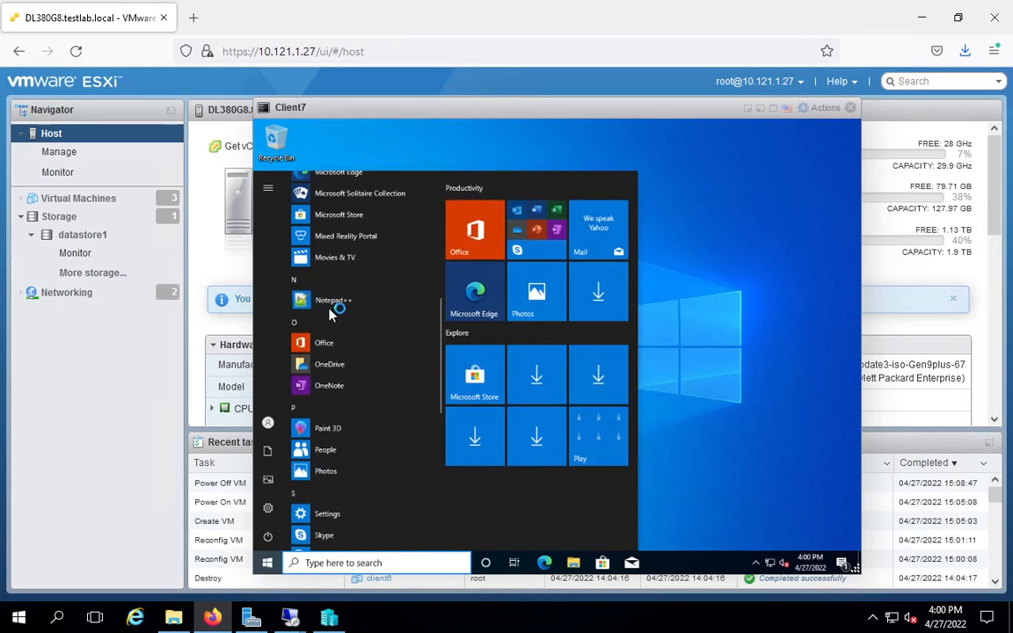
pyautogui.click(332, 299)
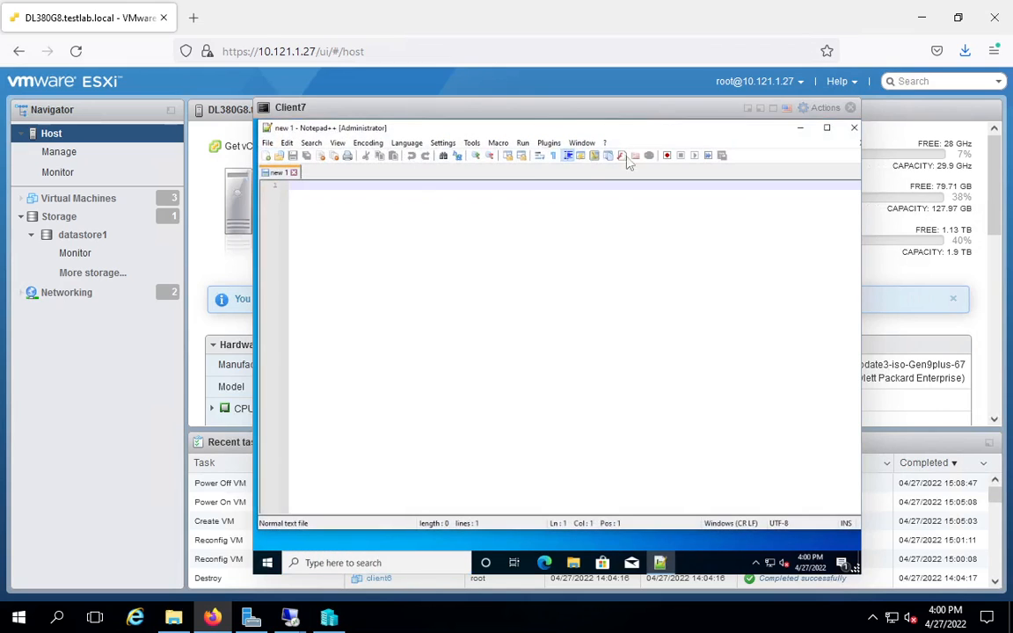
pyautogui.click(851, 129)
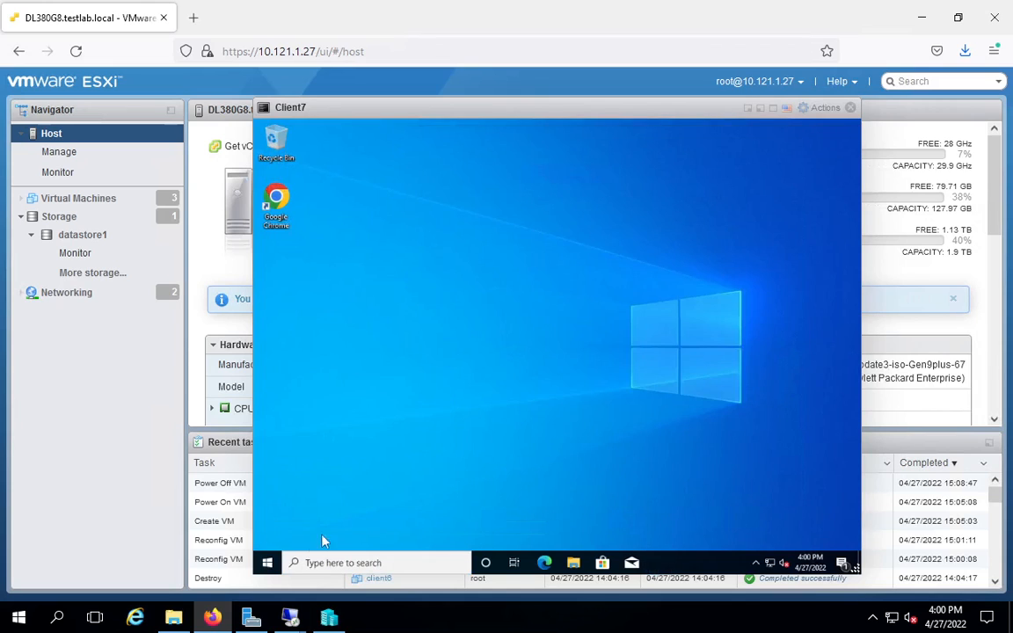
# Step: Sign the Administrator account out of Windows on Client7
pyautogui.click(267, 562)
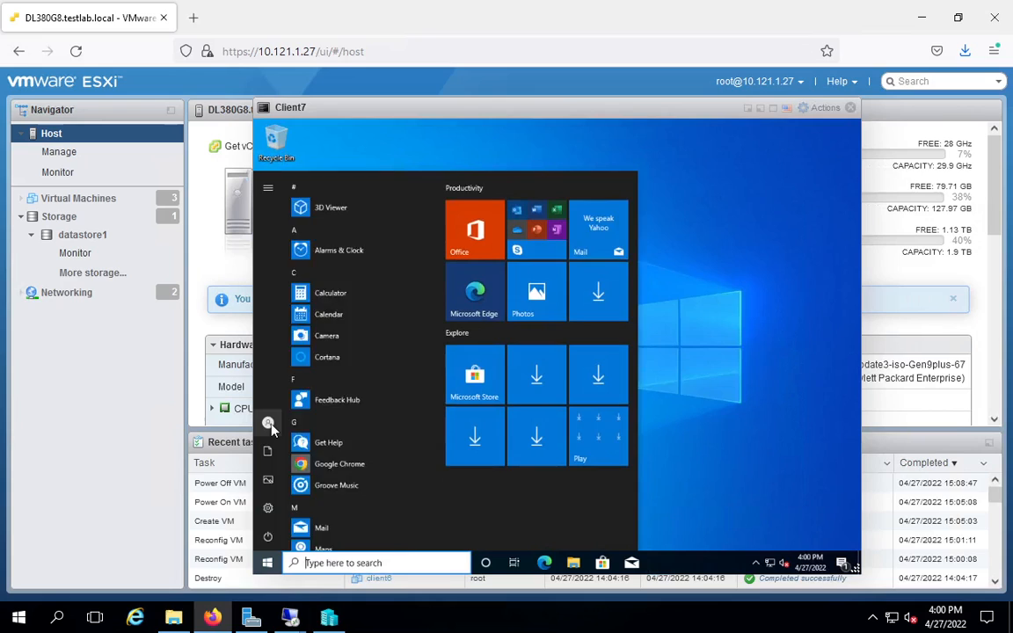
pyautogui.click(265, 423)
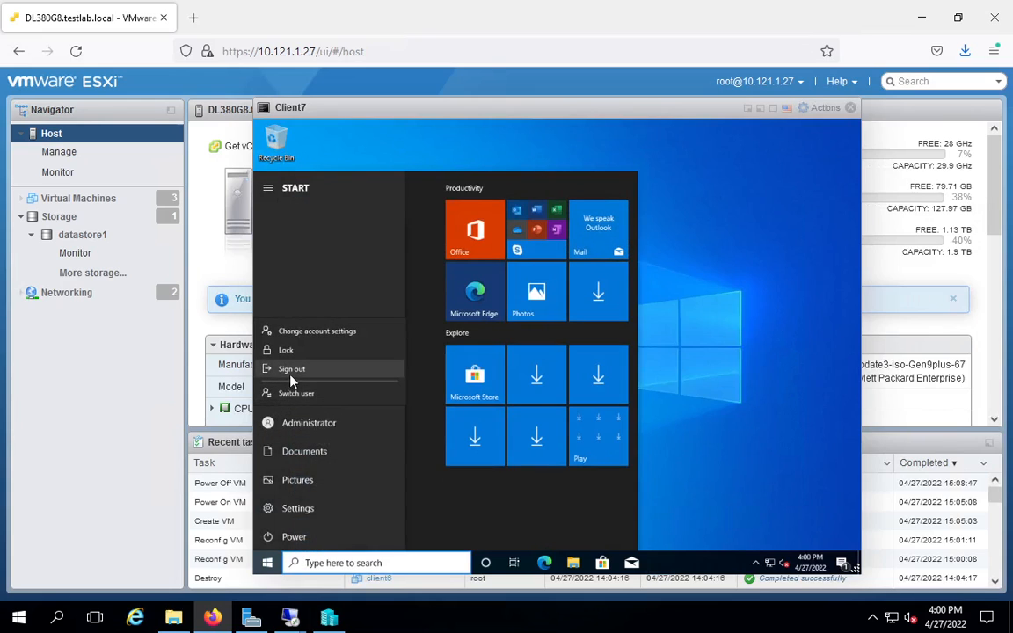
pyautogui.click(291, 375)
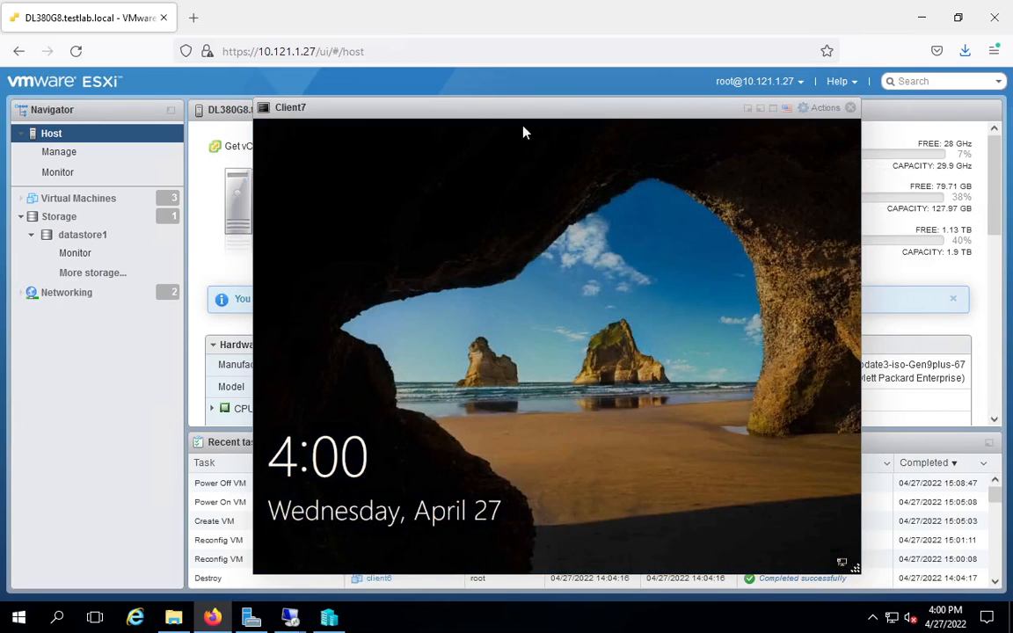
# Step: Sign back in to Client7 as Administrator by entering the account password
pyautogui.click(810, 112)
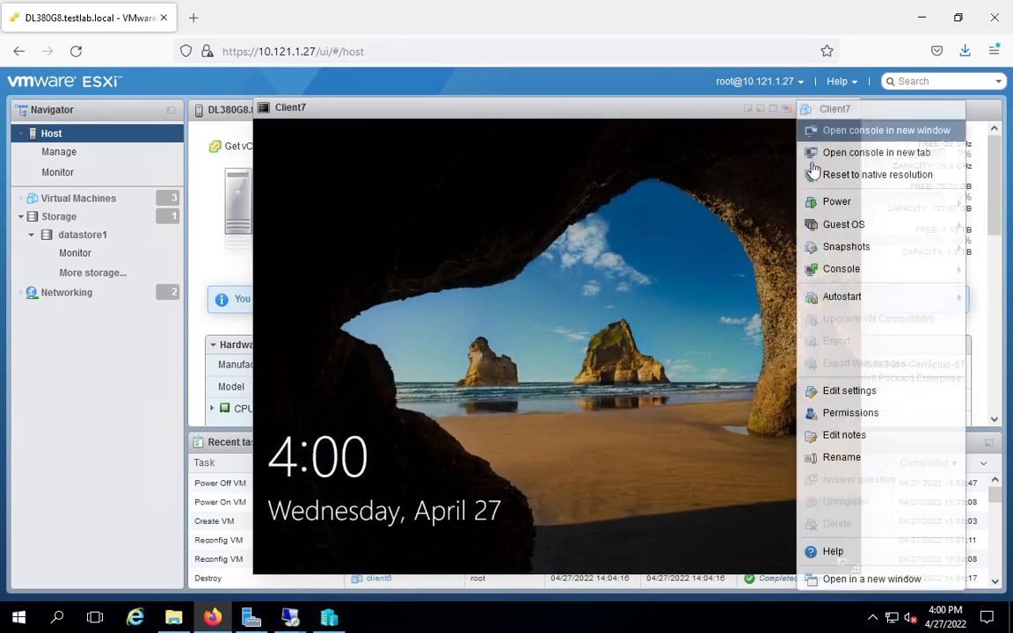
pyautogui.moveTo(826, 231)
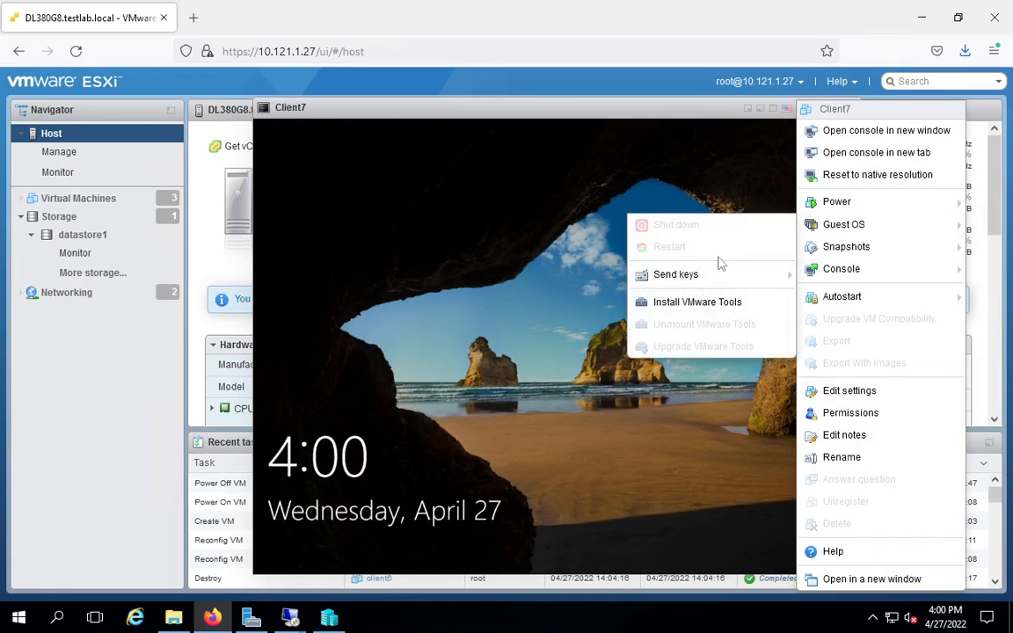
pyautogui.moveTo(719, 273)
pyautogui.click(587, 280)
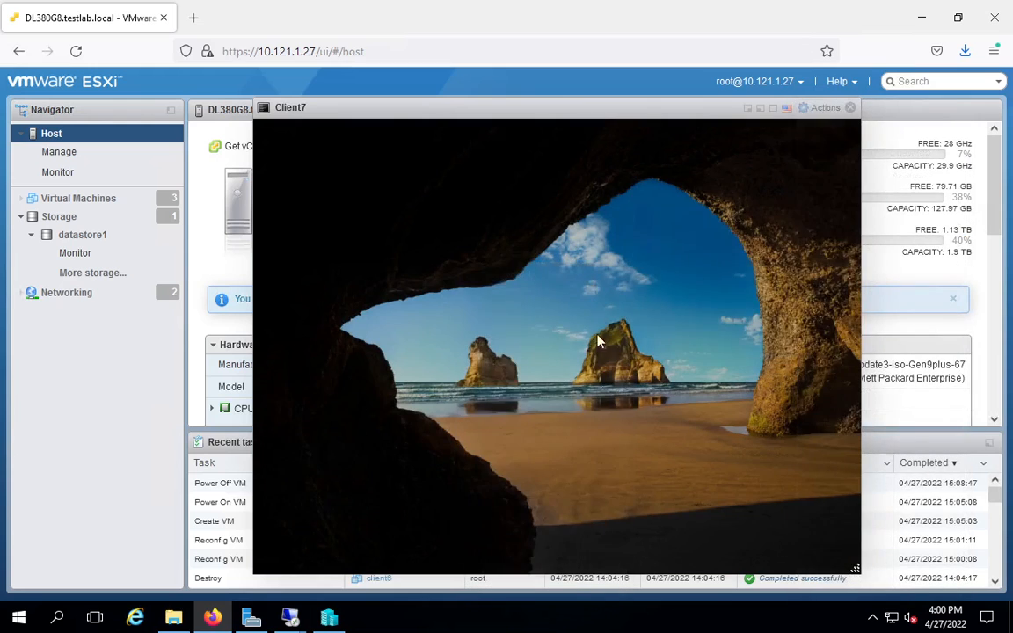
pyautogui.write('P@ssw0rd')
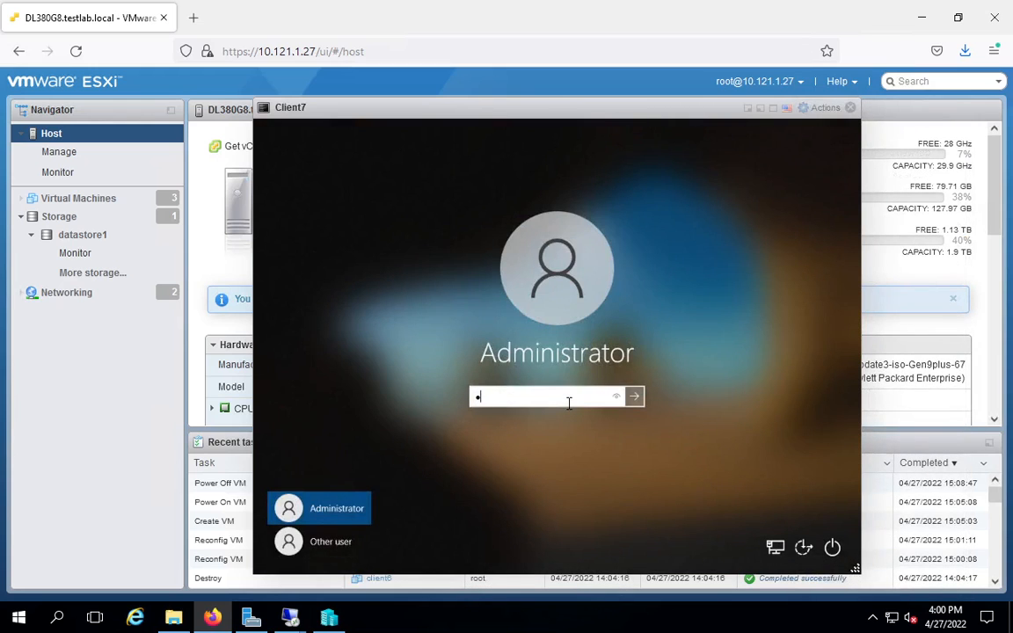
pyautogui.press('Return')
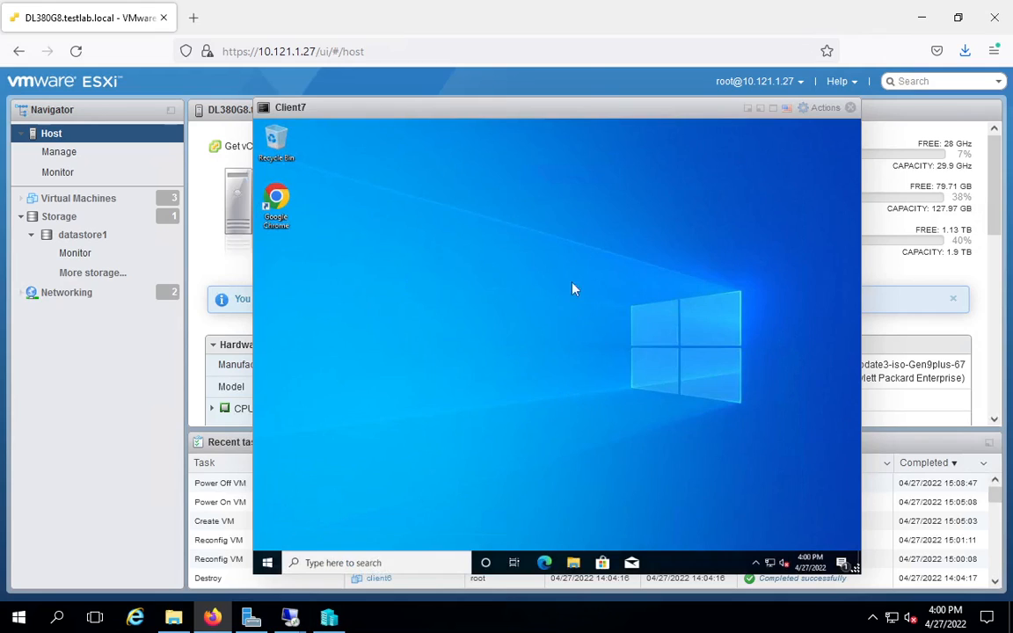
pyautogui.moveTo(563, 7)
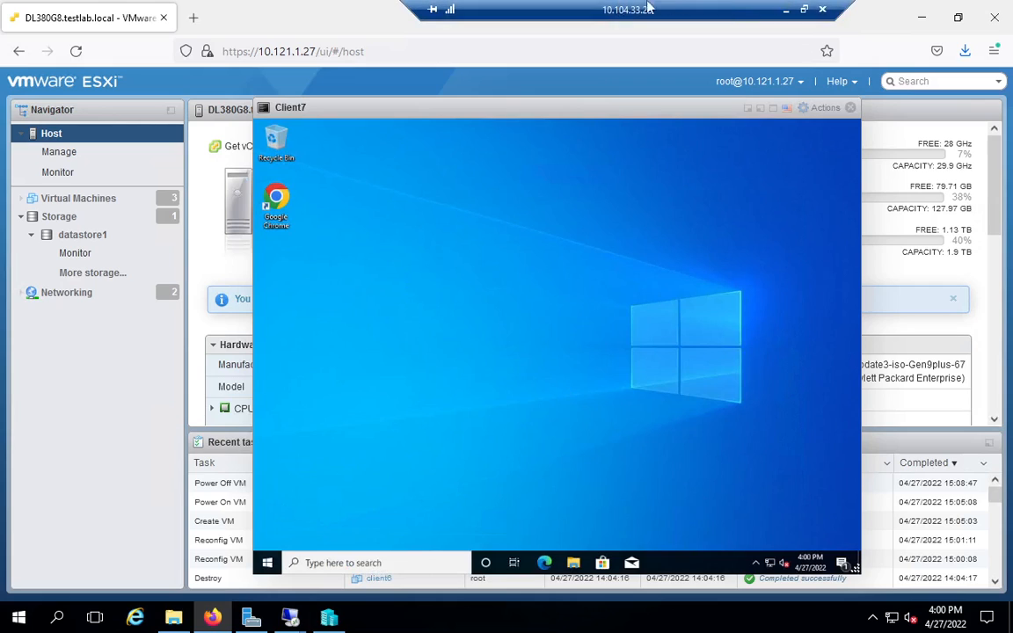